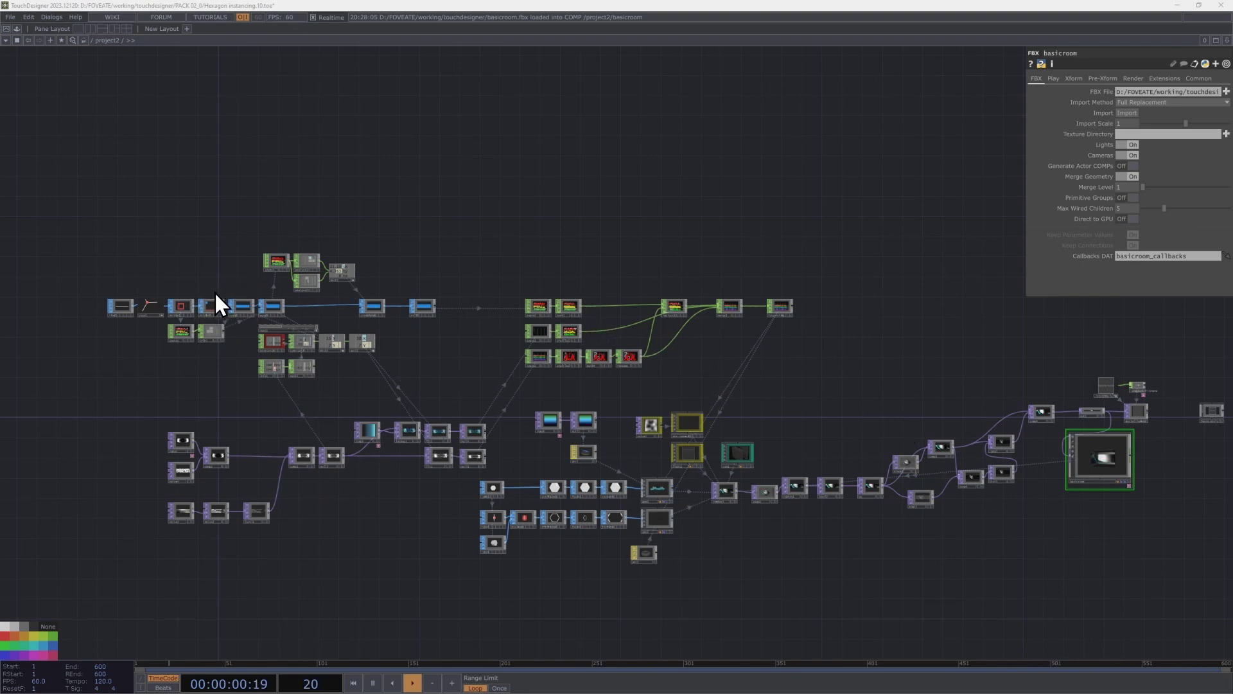
# Examine the node network from the resolution and instancing nodes through the render, bloom and compositing chain to the out1 output.
pyautogui.moveTo(636, 228); pyautogui.dragTo(680, 183)
pyautogui.scroll(5, 244, 349)
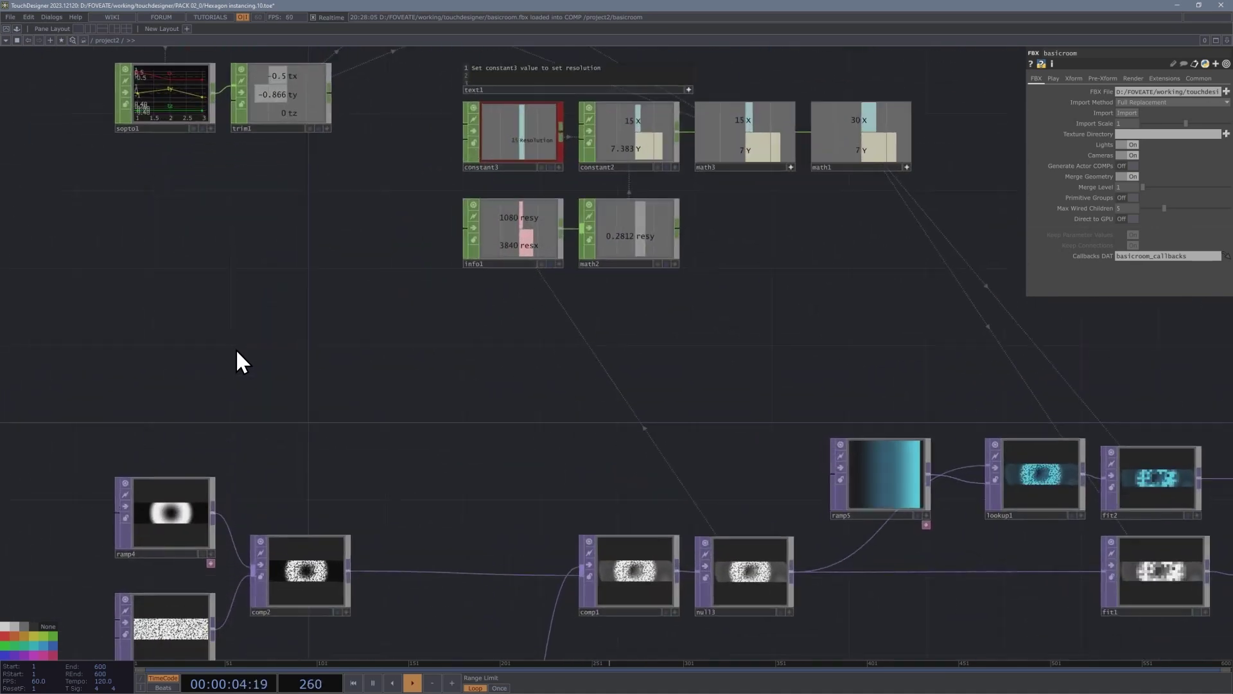
pyautogui.moveTo(1076, 350); pyautogui.dragTo(458, 274)
pyautogui.scroll(-3, 469, 271)
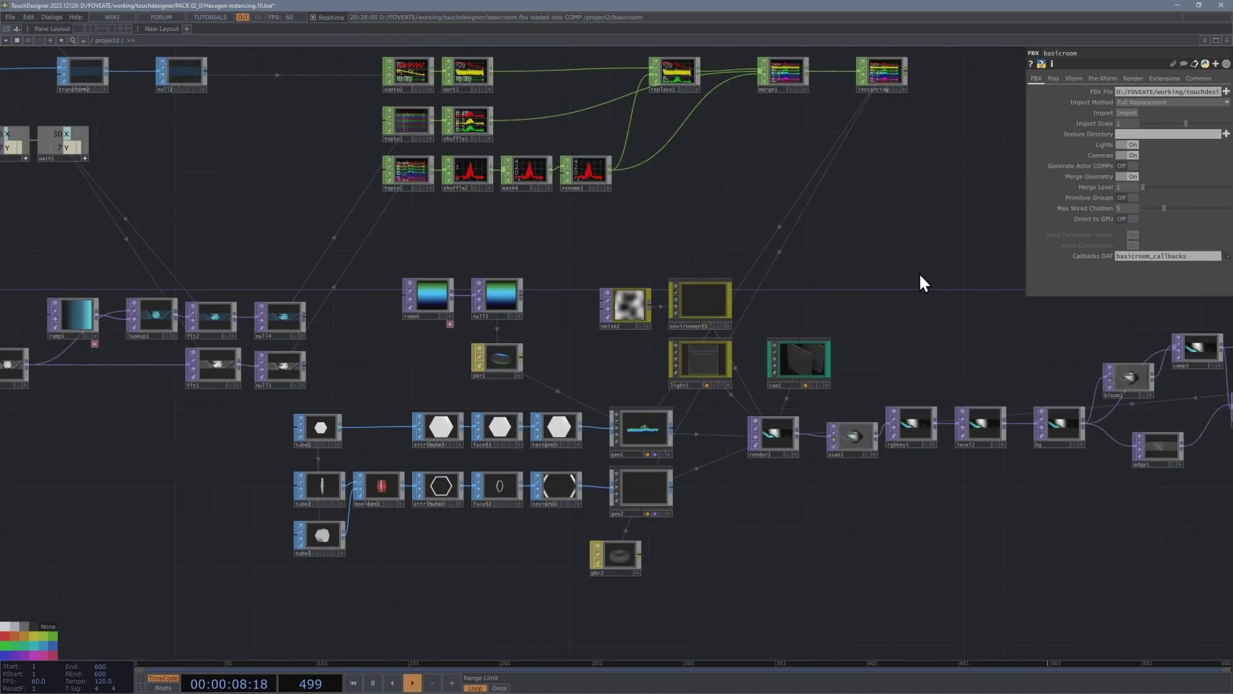
pyautogui.moveTo(919, 278); pyautogui.dragTo(530, 286)
pyautogui.scroll(4, 686, 486)
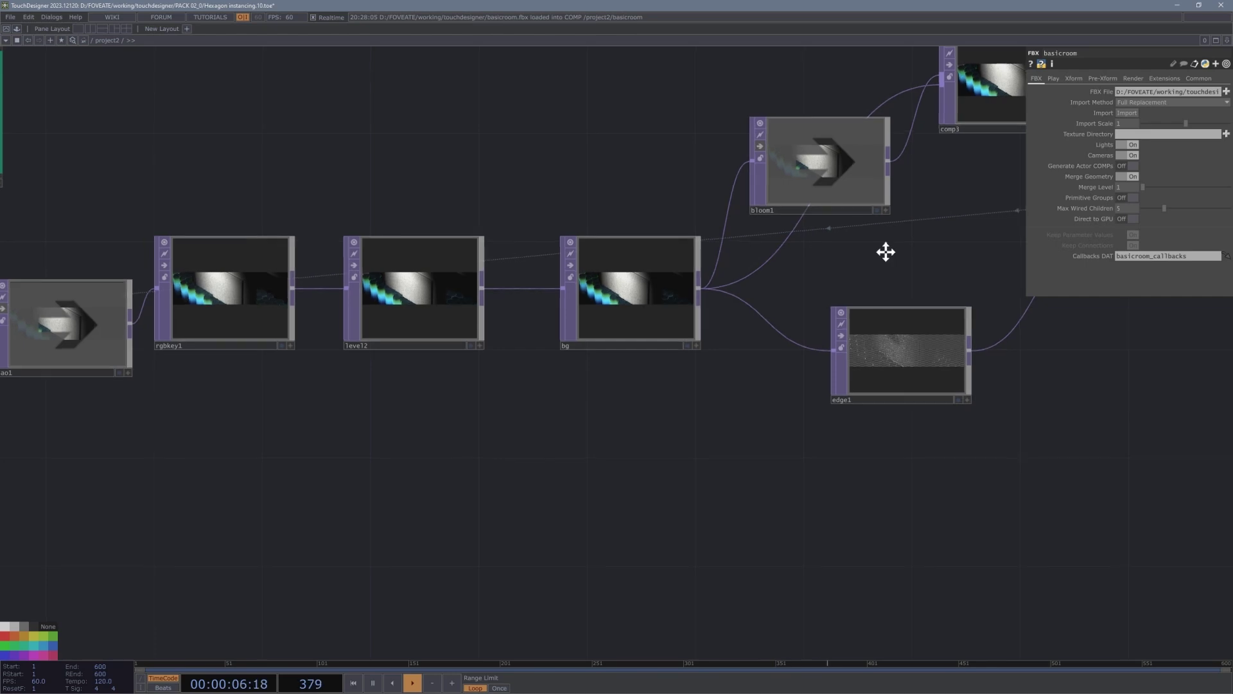
pyautogui.moveTo(883, 251); pyautogui.dragTo(763, 268)
pyautogui.scroll(4, 886, 368)
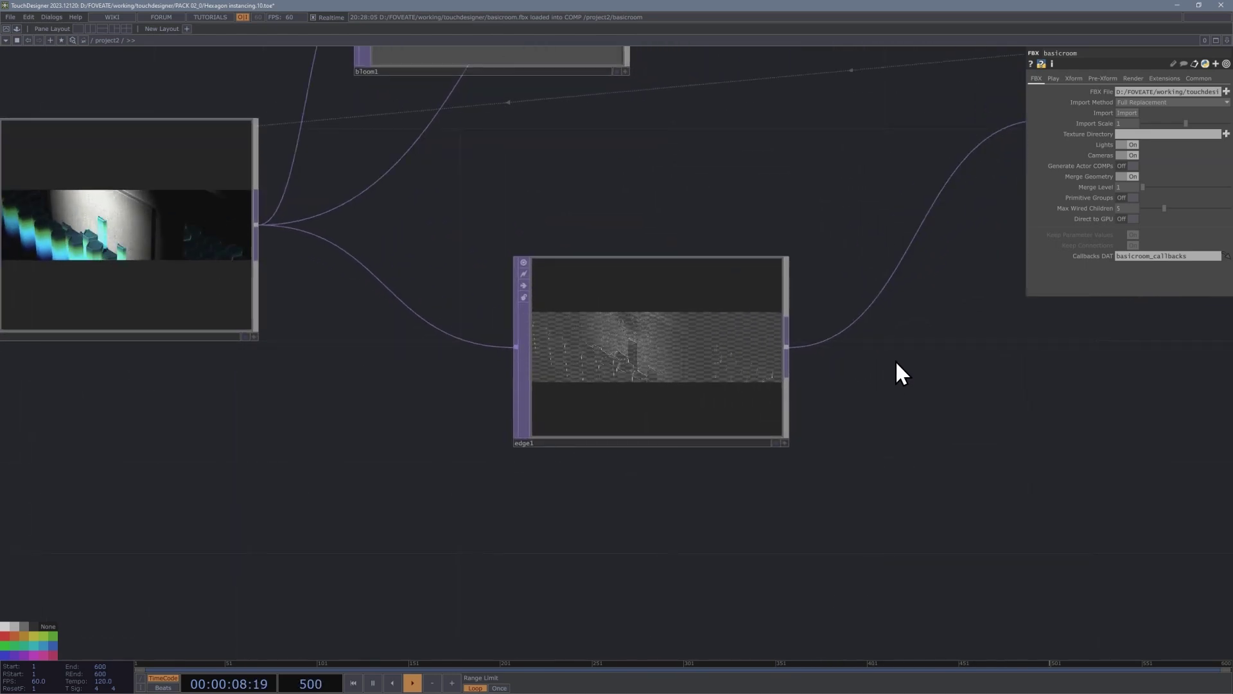
pyautogui.scroll(-4, 900, 366)
pyautogui.moveTo(903, 360); pyautogui.dragTo(589, 537)
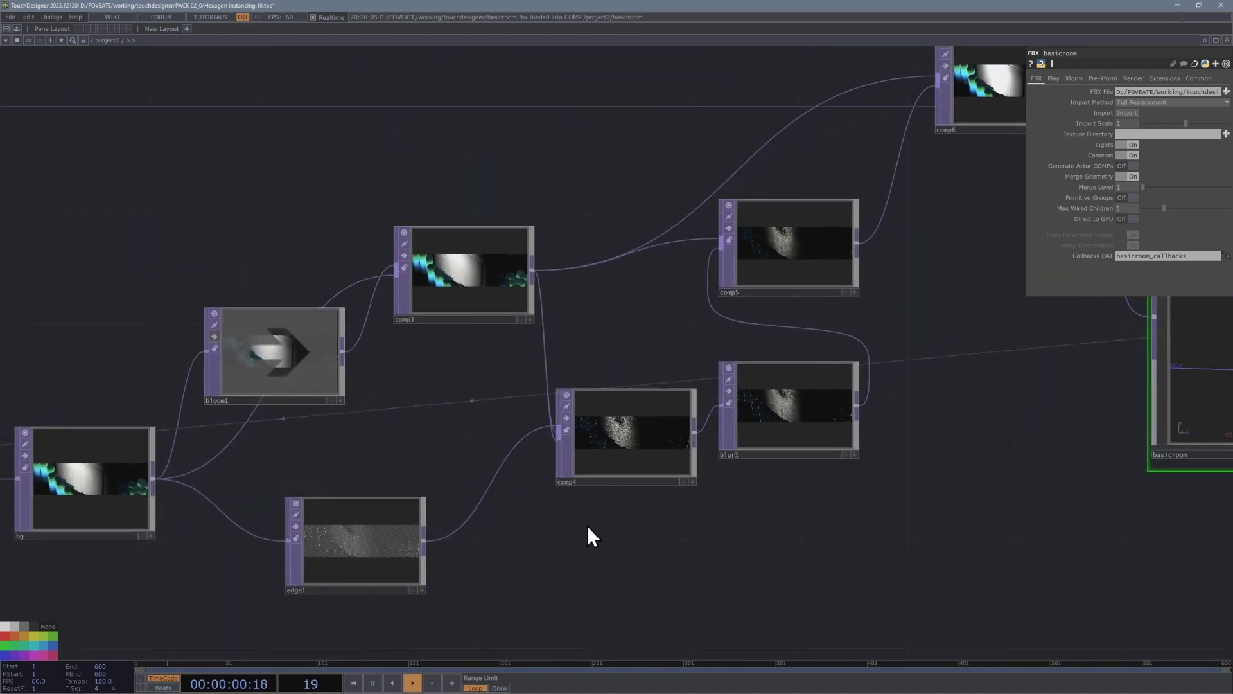
pyautogui.moveTo(949, 235); pyautogui.dragTo(455, 357)
pyautogui.scroll(3, 847, 187)
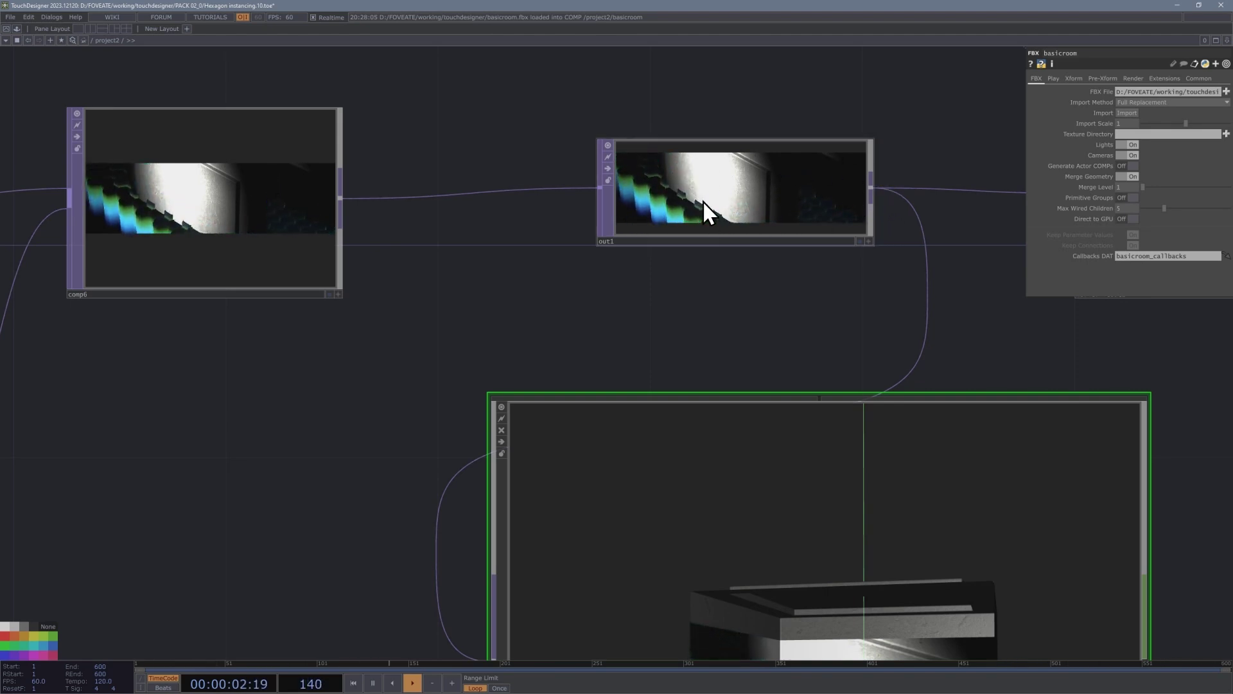
# Activate the basicroom node's viewer and inspect the 3D room with the video mapped on its walls from different angles.
pyautogui.moveTo(854, 297); pyautogui.dragTo(688, 58)
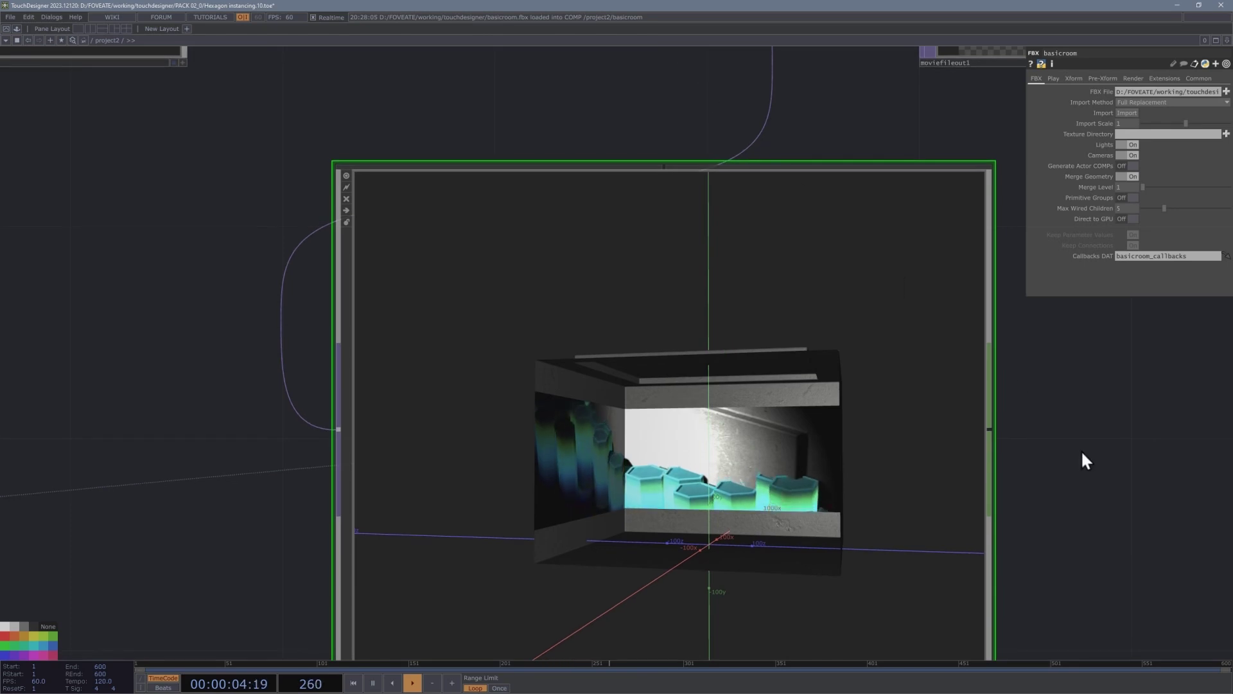
pyautogui.scroll(-2, 1041, 429)
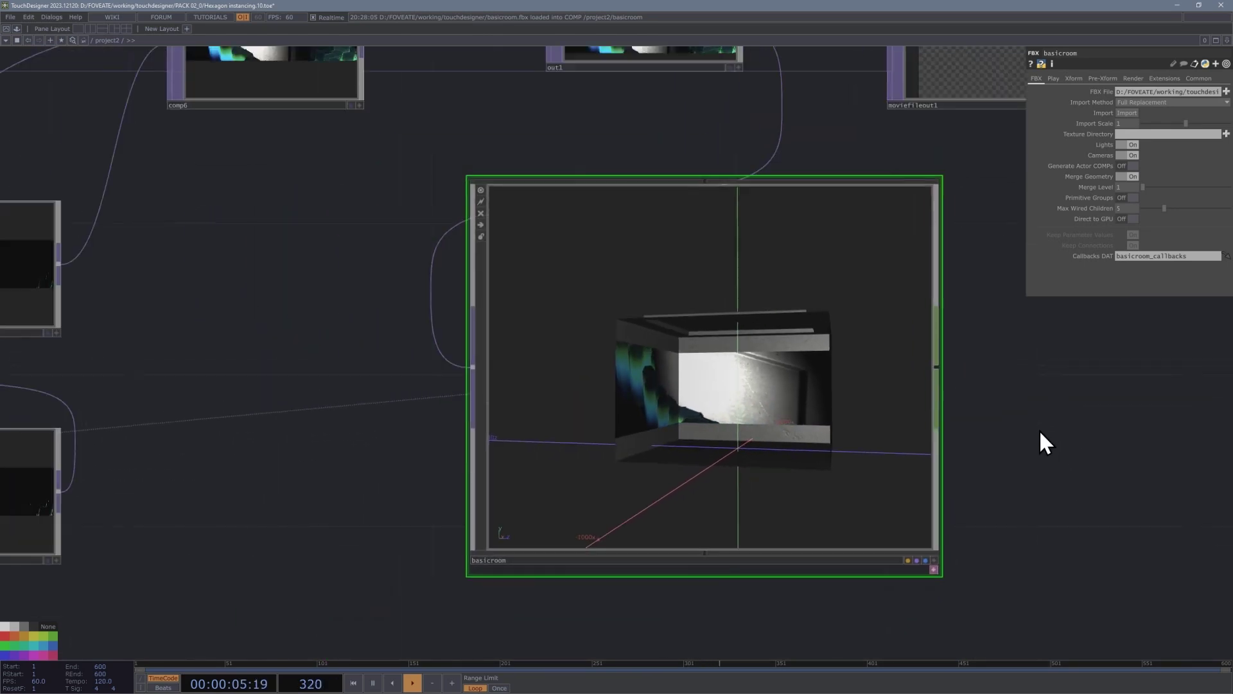
pyautogui.click(933, 569)
pyautogui.moveTo(886, 508); pyautogui.dragTo(807, 426)
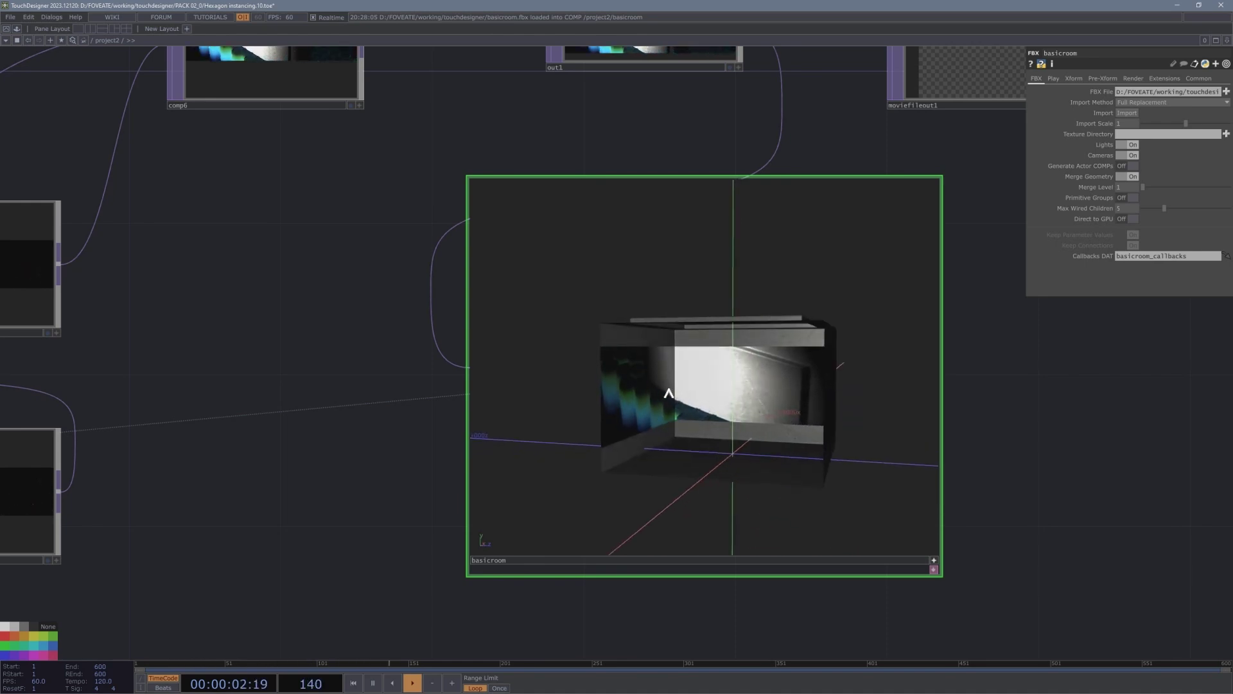
pyautogui.moveTo(669, 393); pyautogui.dragTo(615, 459)
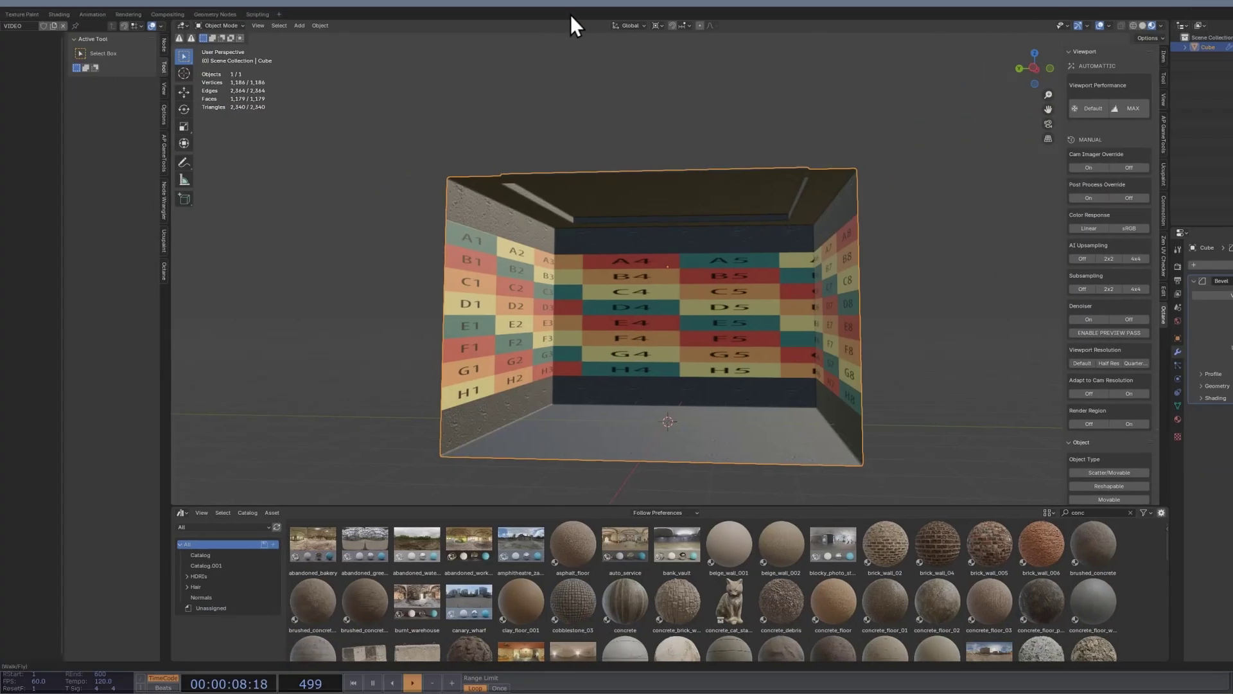
# Switch to Blender, view the UV-grid-textured room from several sides, and return to TouchDesigner.
pyautogui.hotkey('shift', '`')
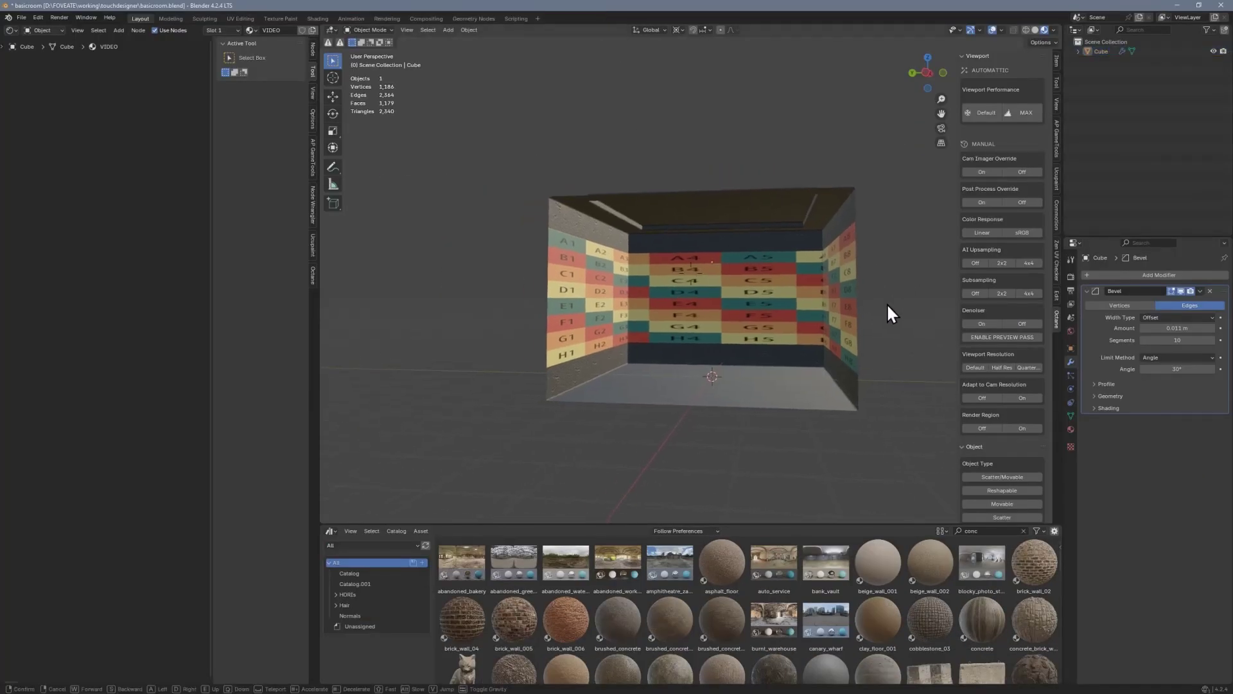
pyautogui.press('a')
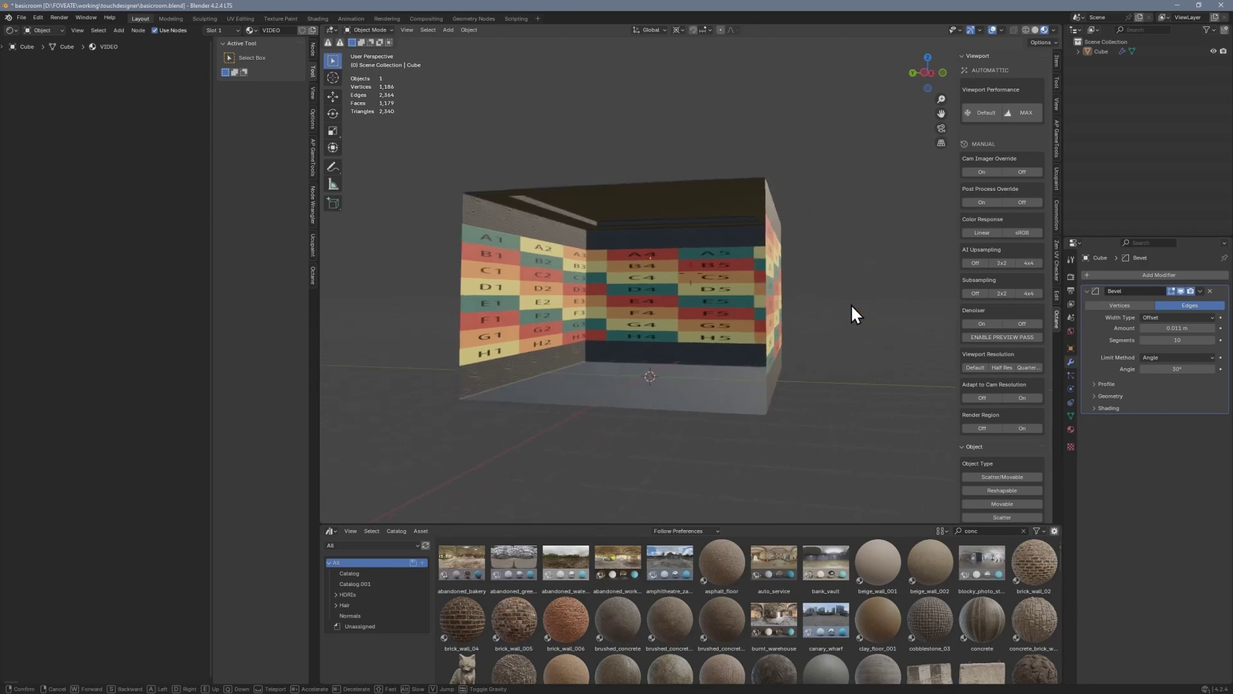
pyautogui.press('a')
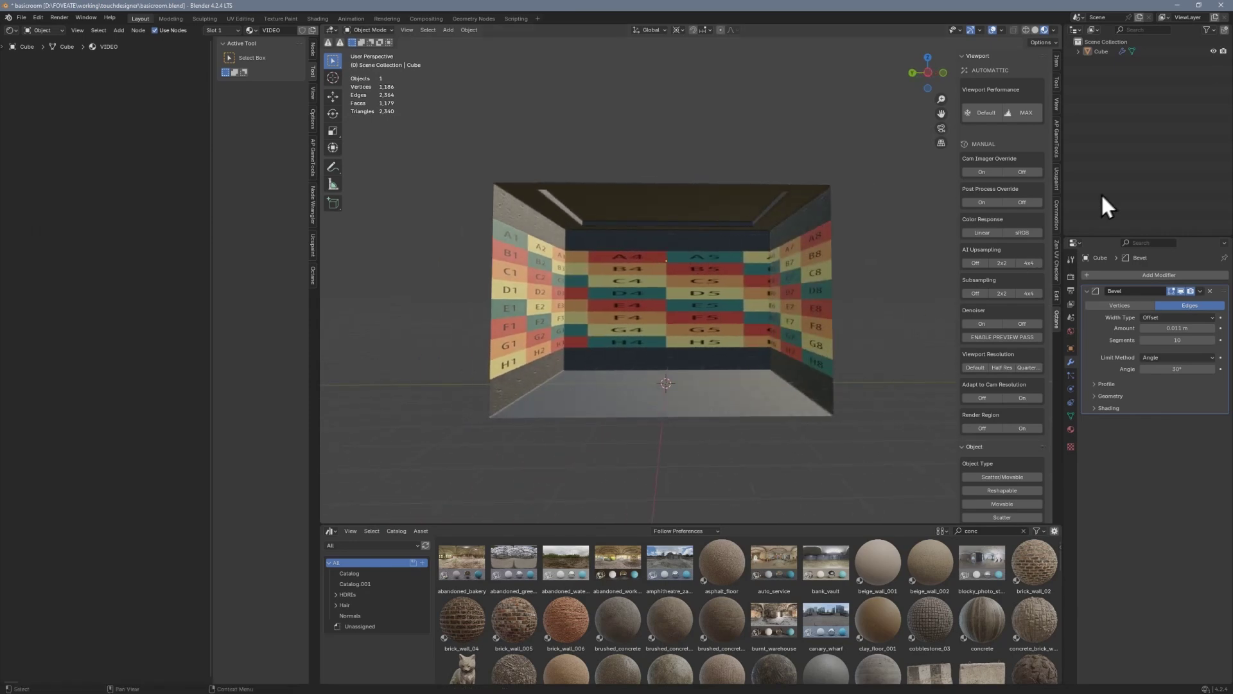
pyautogui.click(1177, 5)
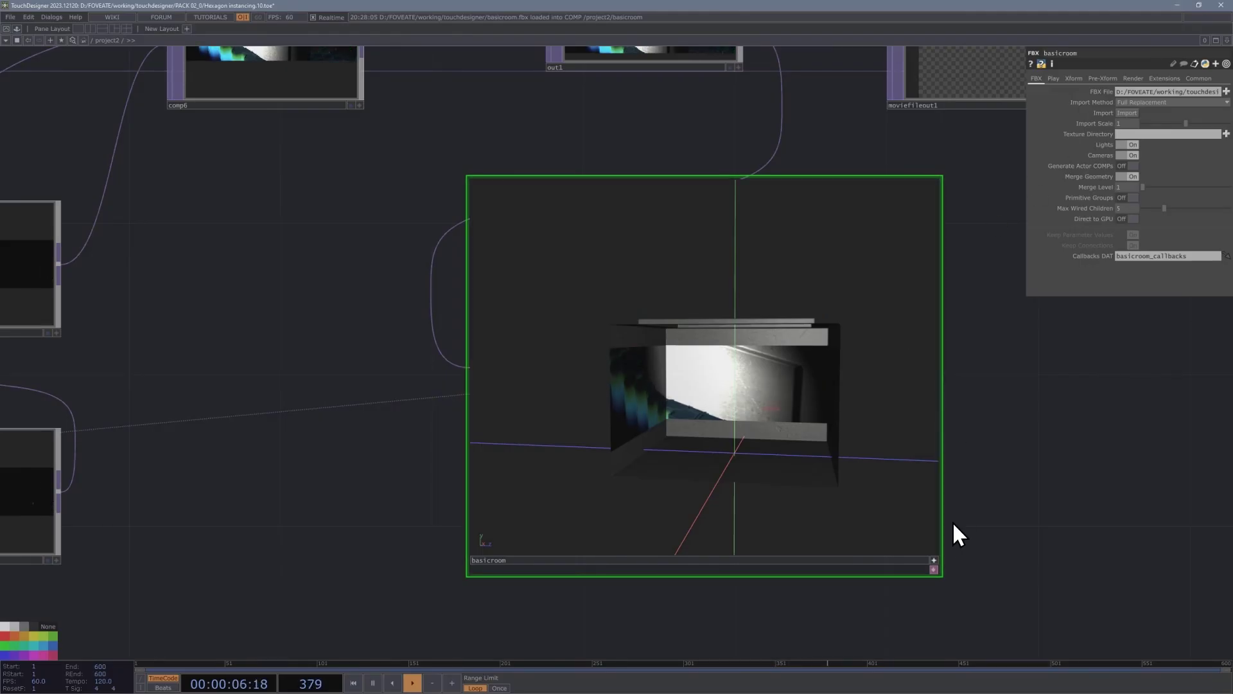
# Select the moviefileout1 node, record the out1 output to MovieOut.mp4 with the Record movie control, and stop the recording.
pyautogui.moveTo(969, 517); pyautogui.dragTo(708, 534)
pyautogui.scroll(-3, 643, 501)
pyautogui.moveTo(742, 328); pyautogui.dragTo(783, 483)
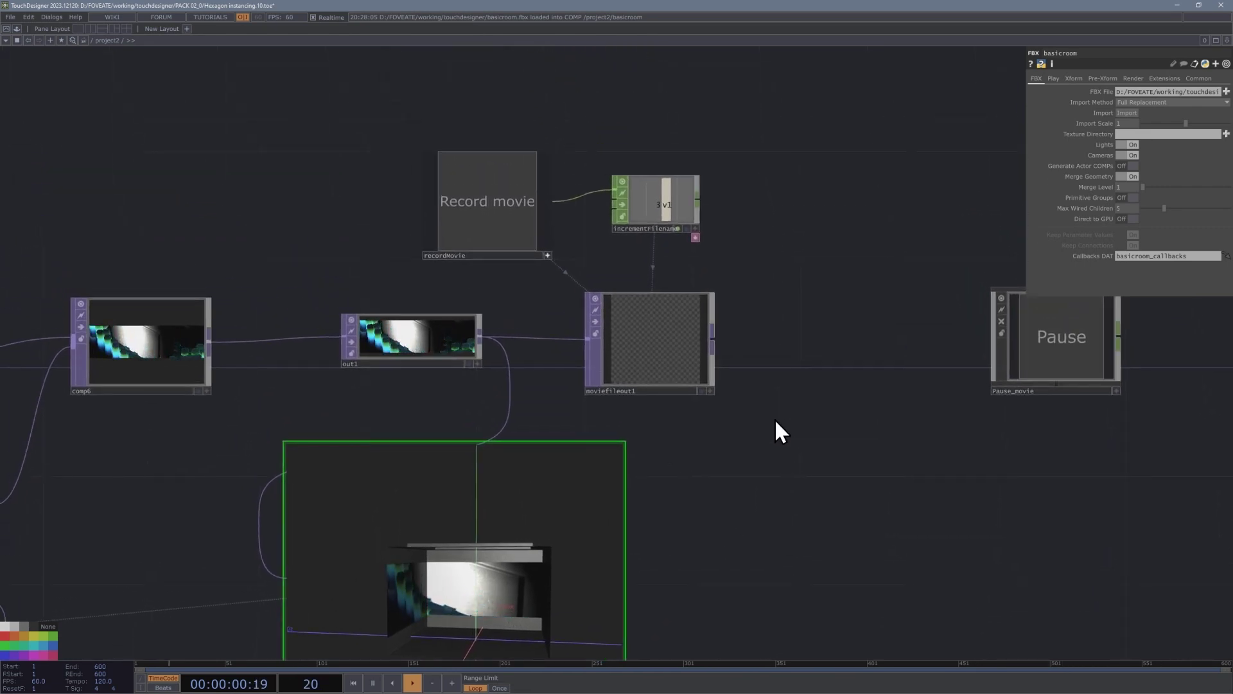
pyautogui.scroll(2, 615, 273)
pyautogui.scroll(1, 612, 263)
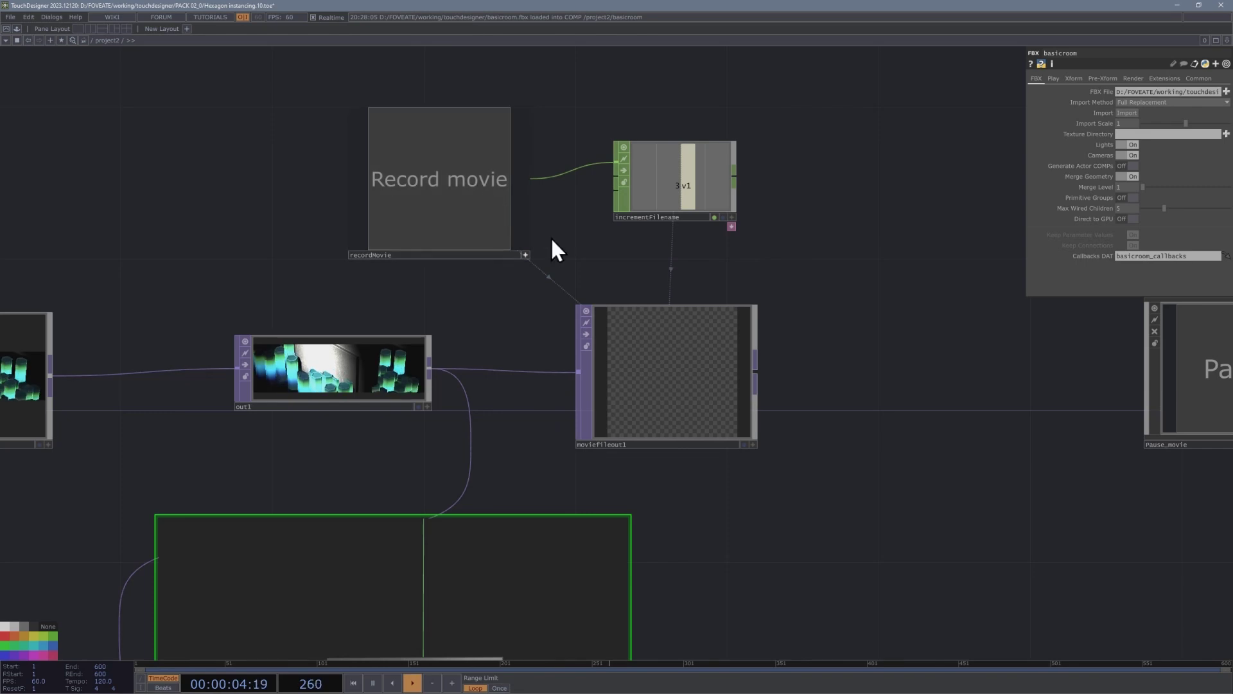
pyautogui.click(669, 346)
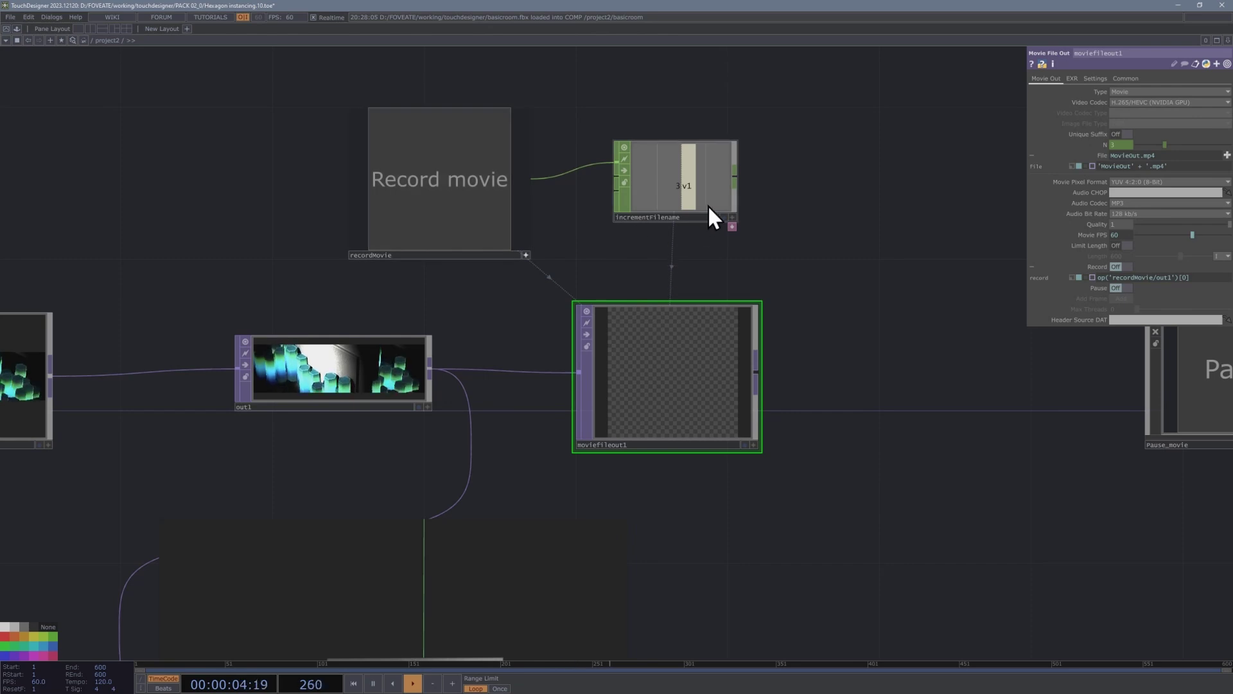
pyautogui.click(447, 163)
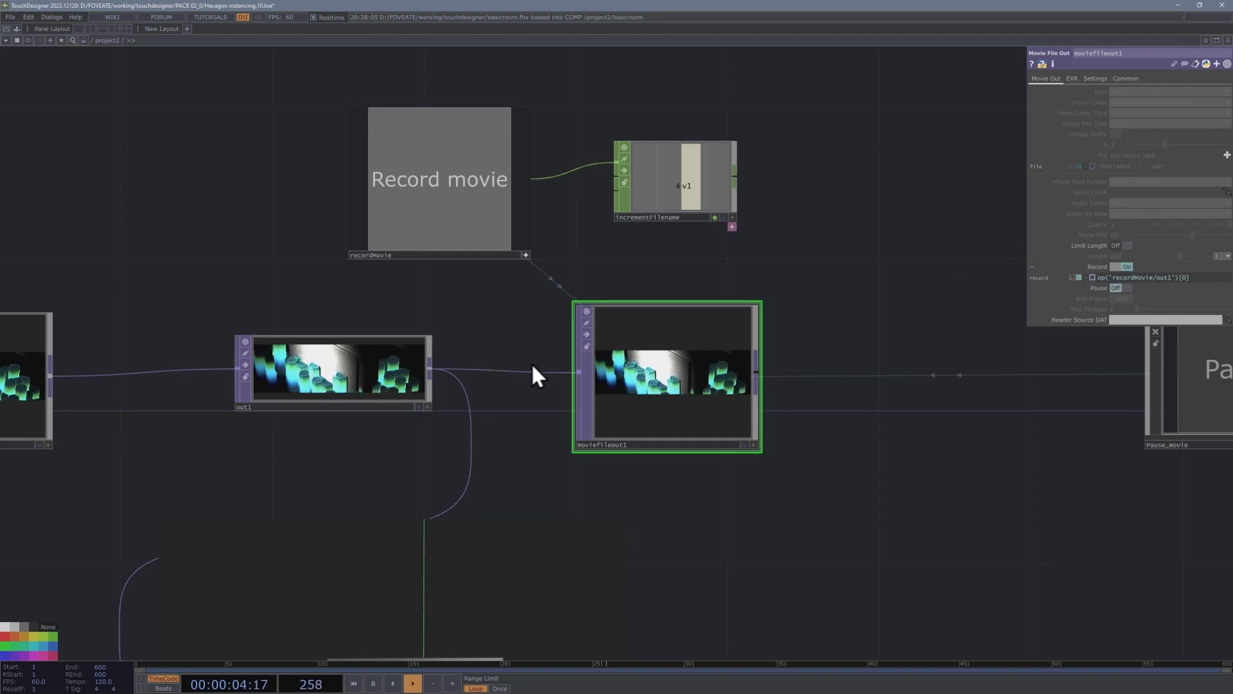
pyautogui.click(454, 213)
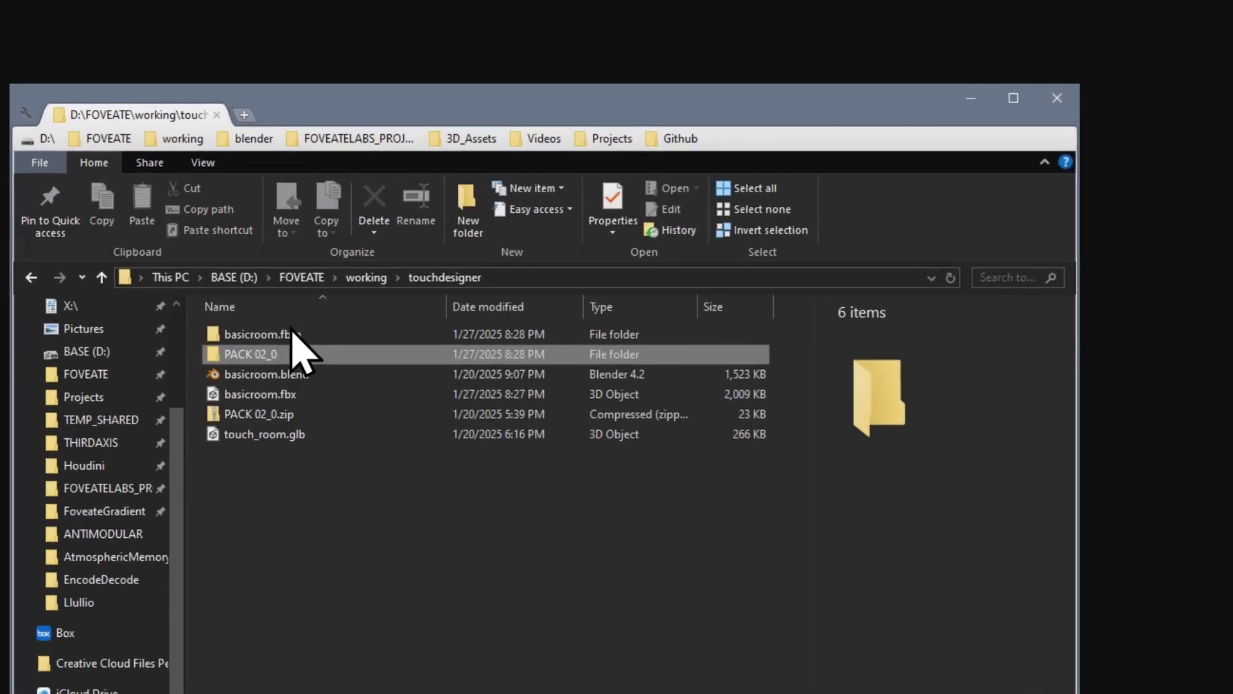
# Switch to File Explorer, open the PACK 02_0 folder and select the recorded MovieOut.mp4.
pyautogui.click(344, 352)
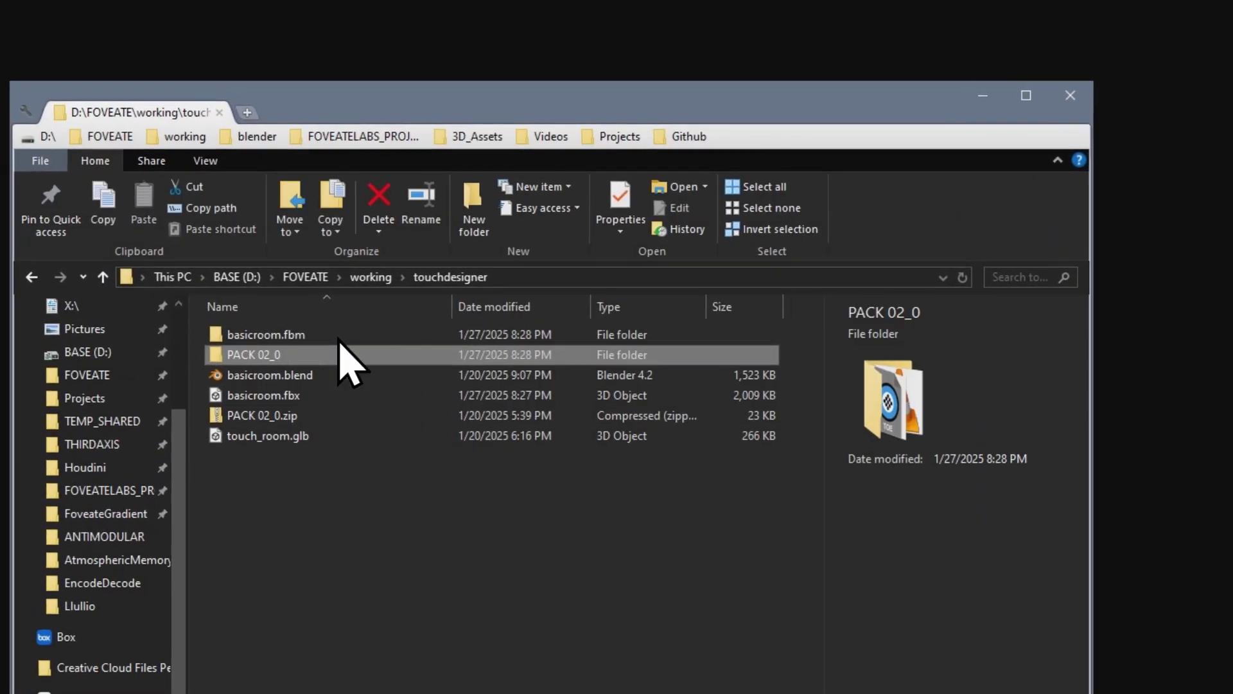
pyautogui.doubleClick(344, 353)
pyautogui.click(399, 336)
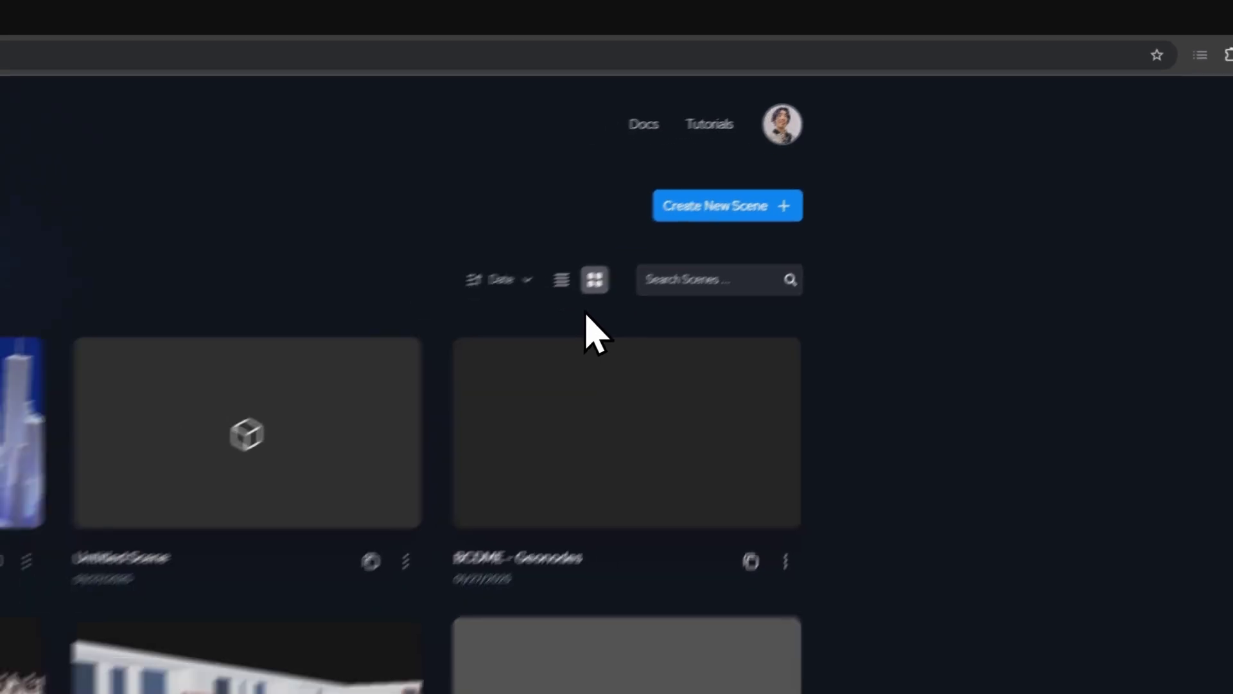
# Create a new scene in Foveate in the browser and name it "Touchdesigner Installation".
pyautogui.click(763, 185)
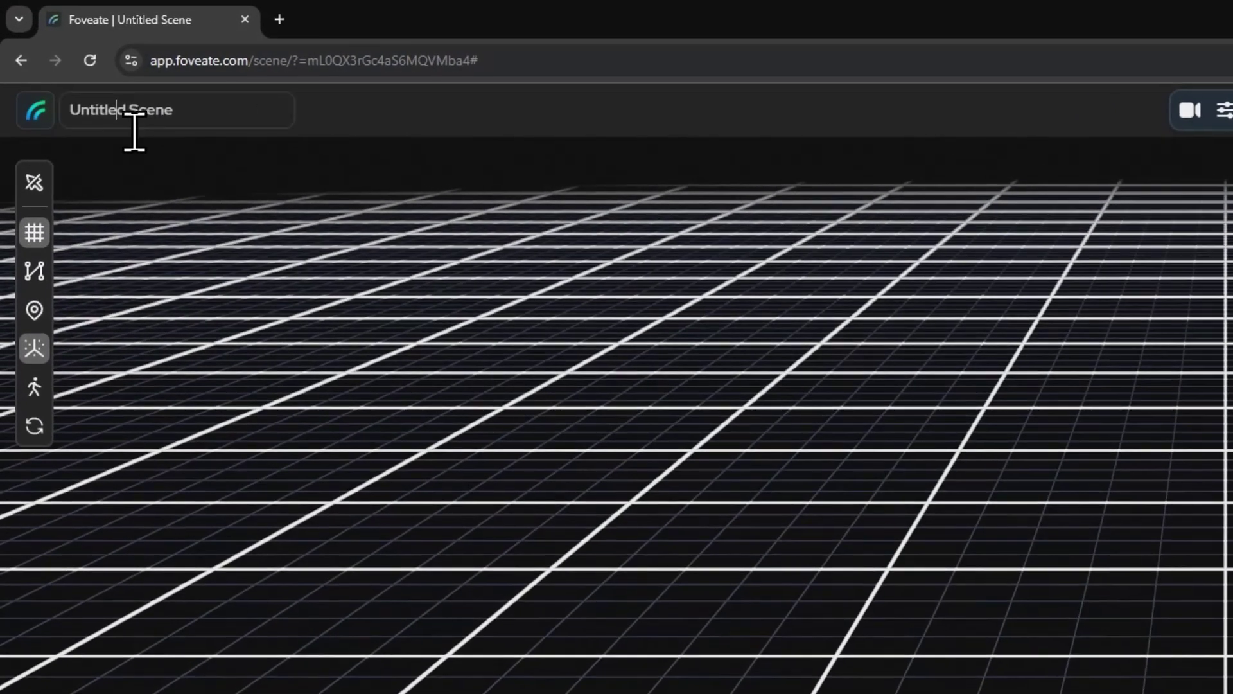
pyautogui.click(65, 64)
pyautogui.write('Touchdesigner Installation')
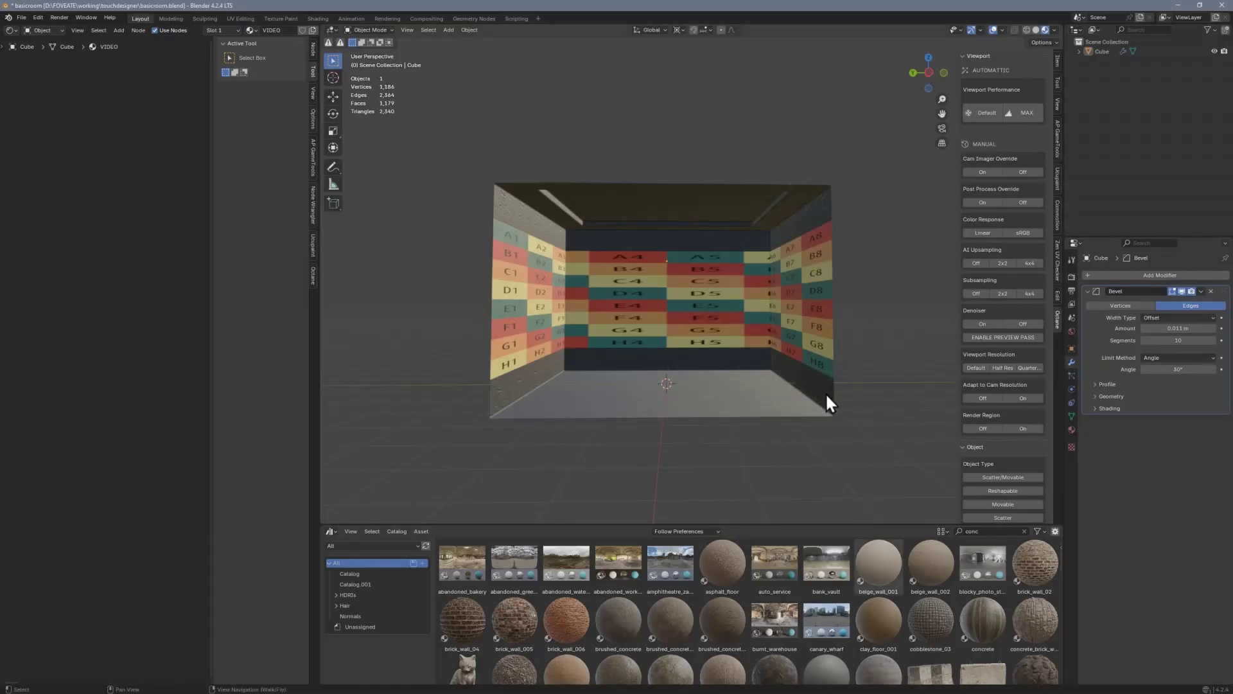
# Switch to Blender and select the room mesh in the viewport.
pyautogui.click(823, 359)
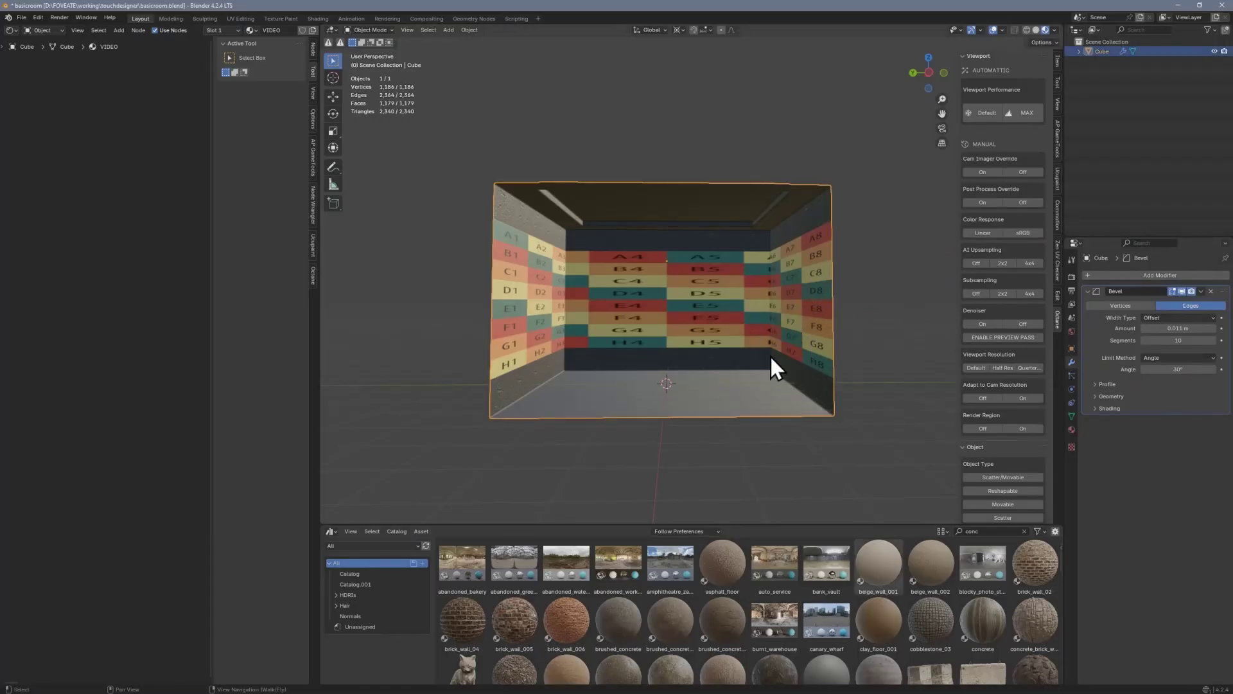
pyautogui.press('q')
pyautogui.moveTo(750, 326)
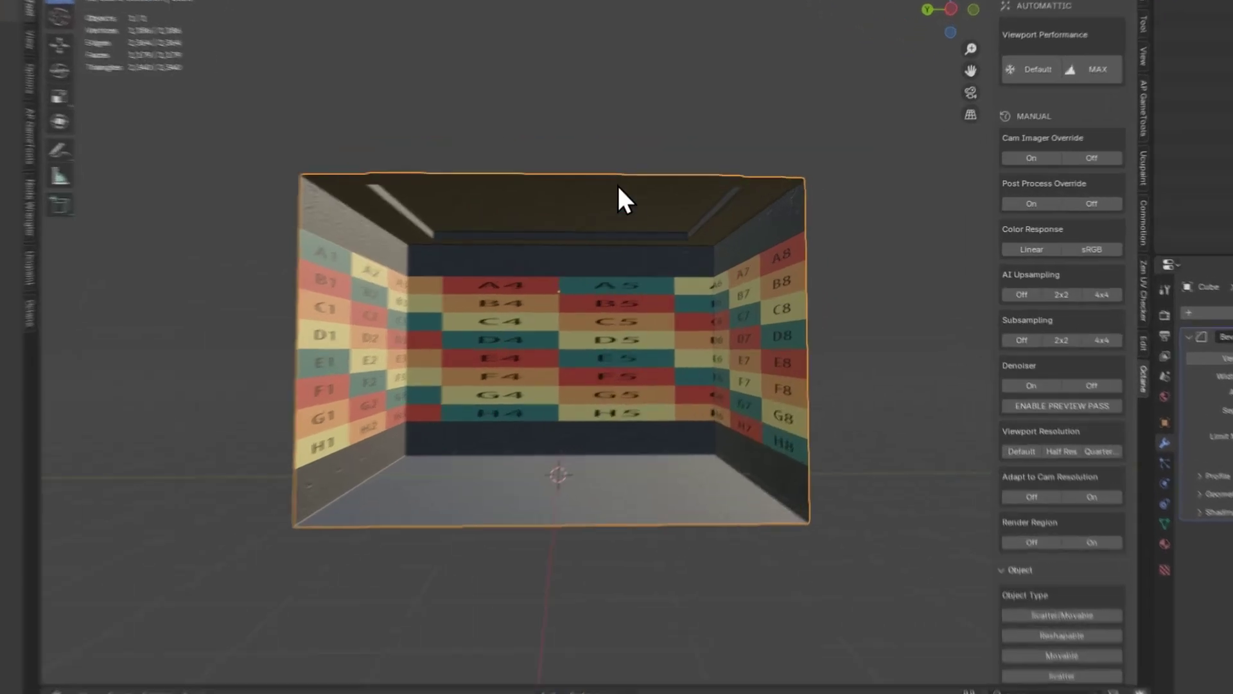
pyautogui.click(696, 140)
pyautogui.click(726, 507)
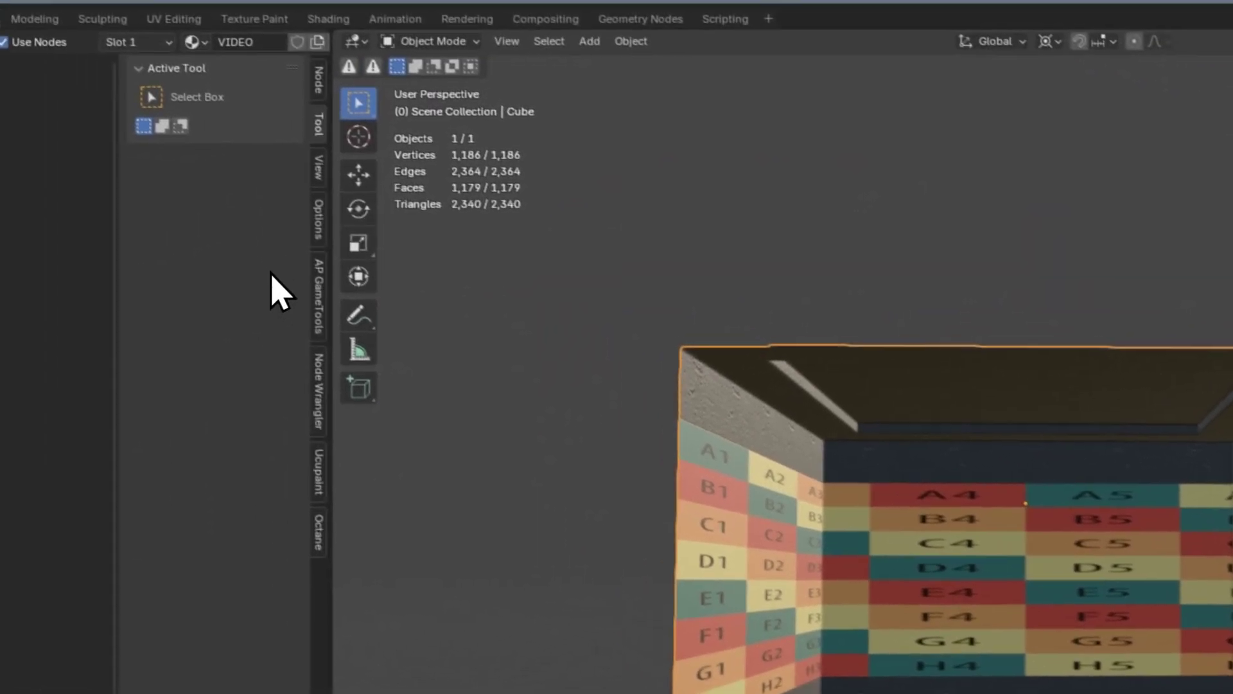
# Hide the node editor's sidebar and frame all nodes of the room's VIDEO material.
pyautogui.press('n')
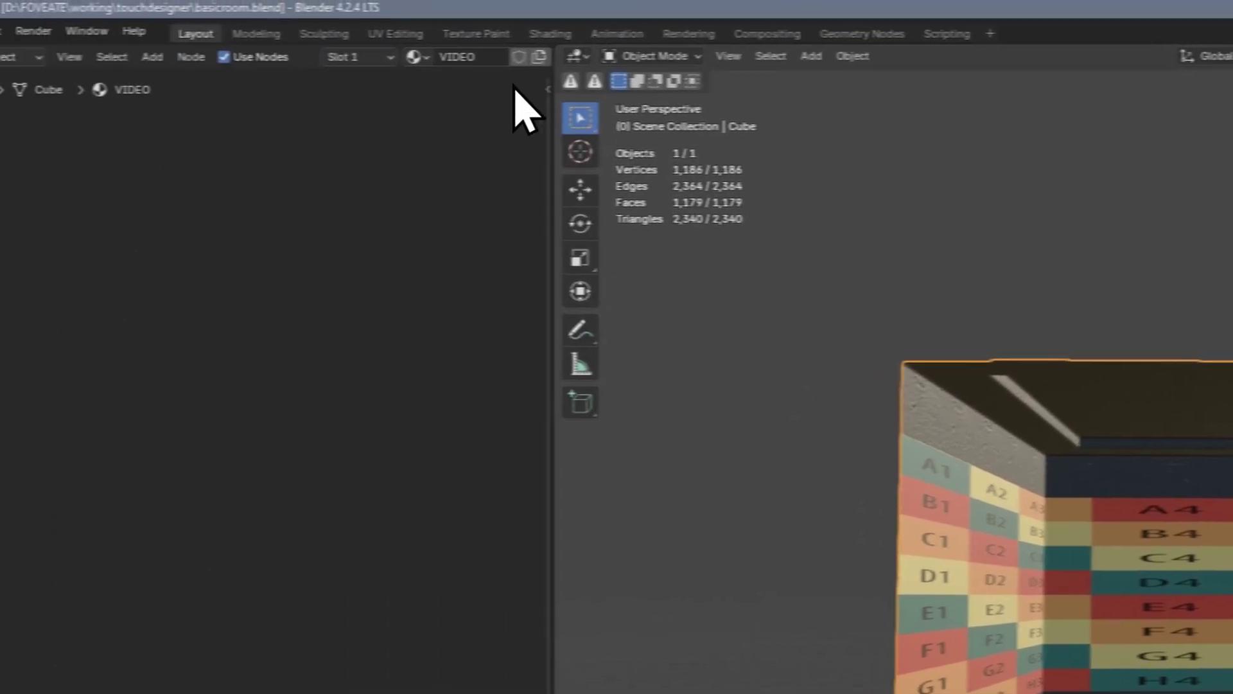
pyautogui.click(308, 62)
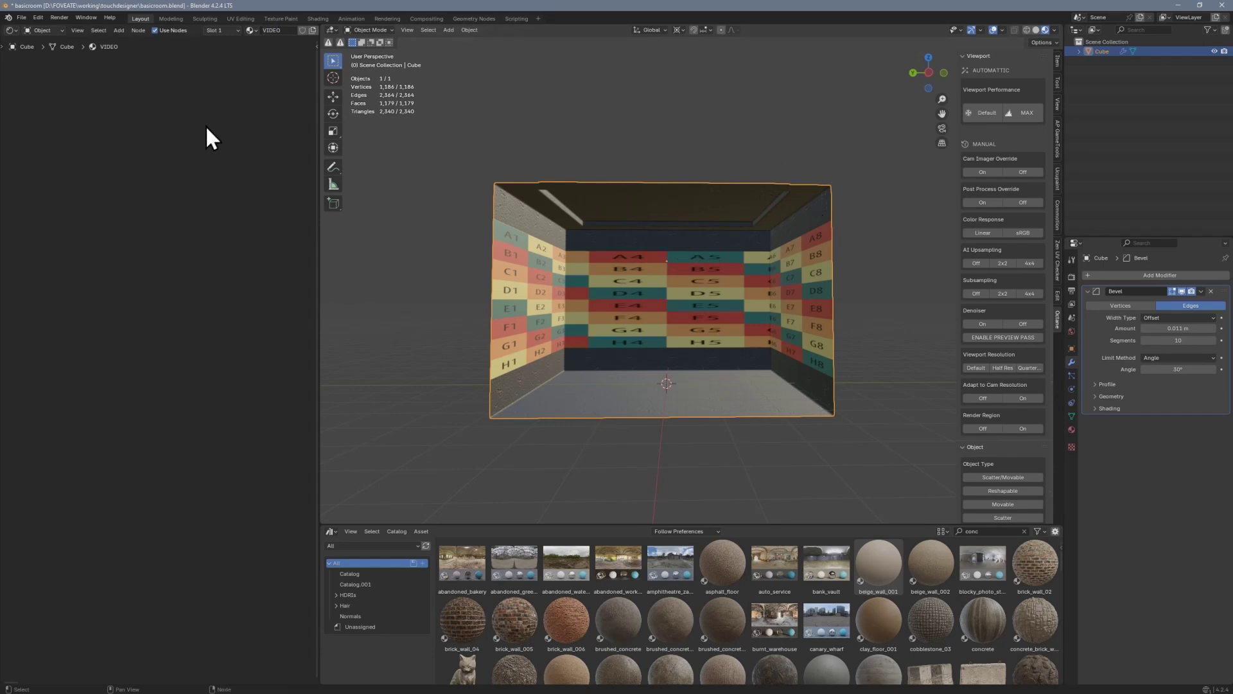
pyautogui.press('Home')
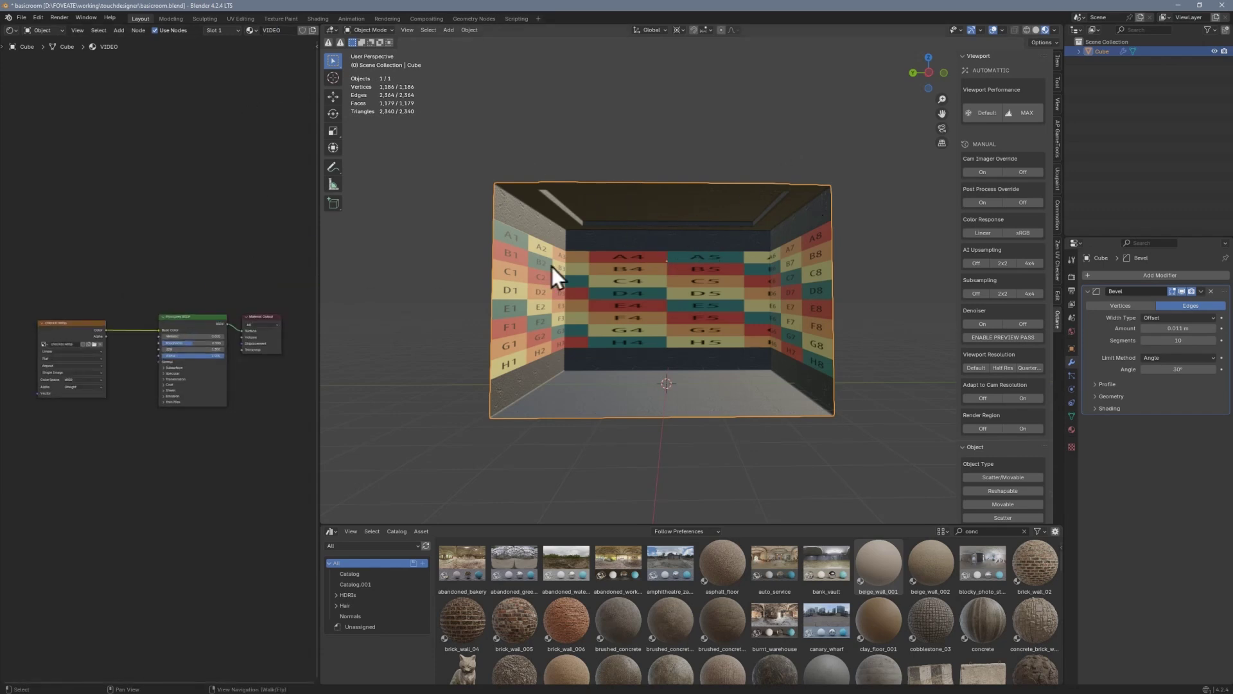
# Inspect the selected room's textured walls from slightly different angles and return to the Foveate scene.
pyautogui.moveTo(665, 278); pyautogui.dragTo(699, 289, button='middle')
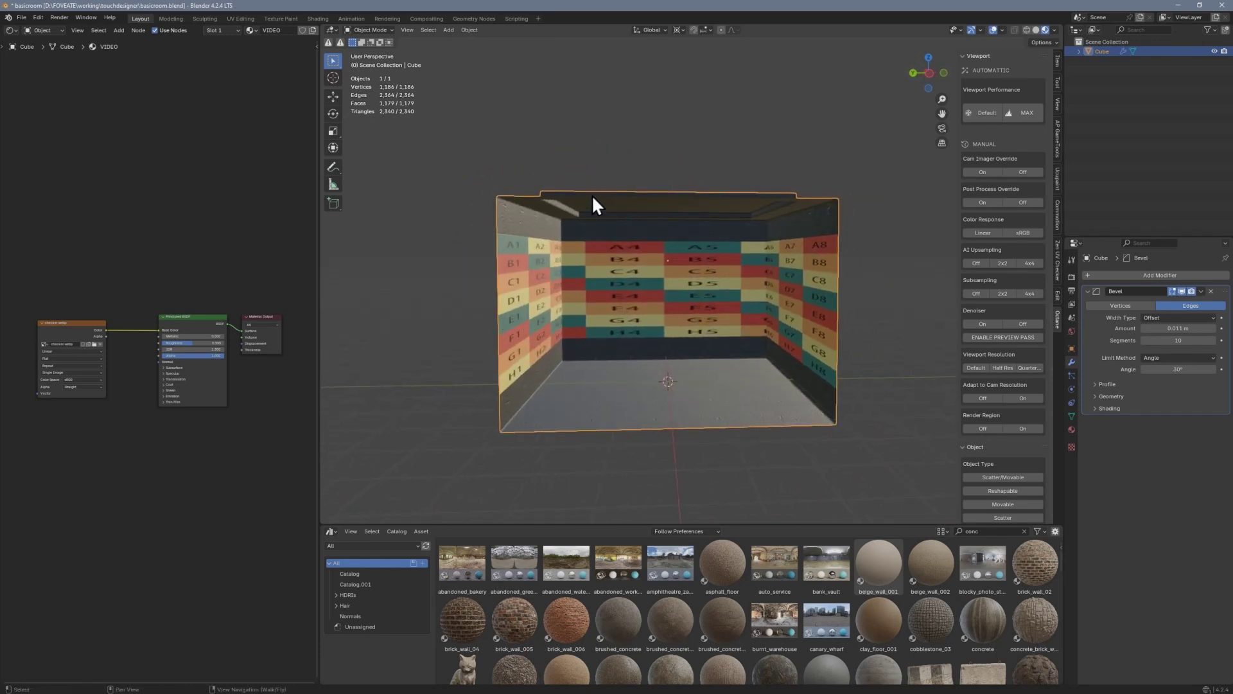
pyautogui.moveTo(591, 195); pyautogui.dragTo(556, 182, button='middle')
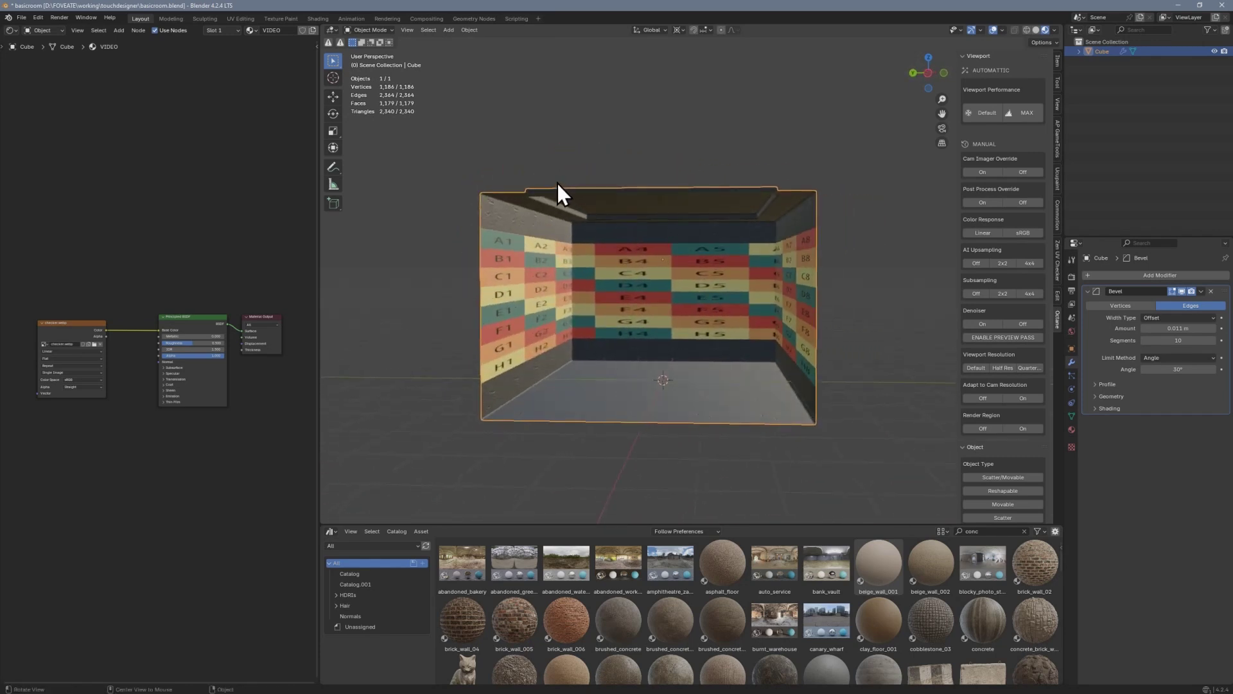
pyautogui.click(1177, 7)
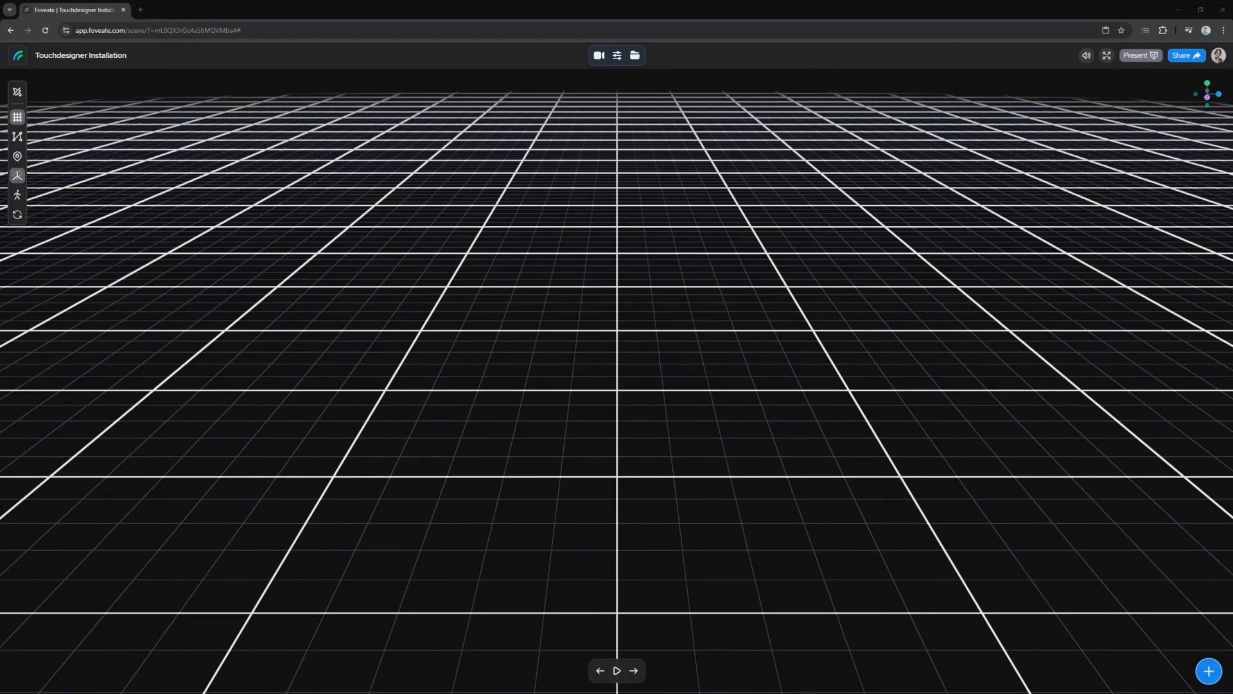
# Bring up File Explorer and add MovieOut.mp4 from the PACK 02_0 folder to the Foveate scene.
pyautogui.hotkey('alt', 'Tab')
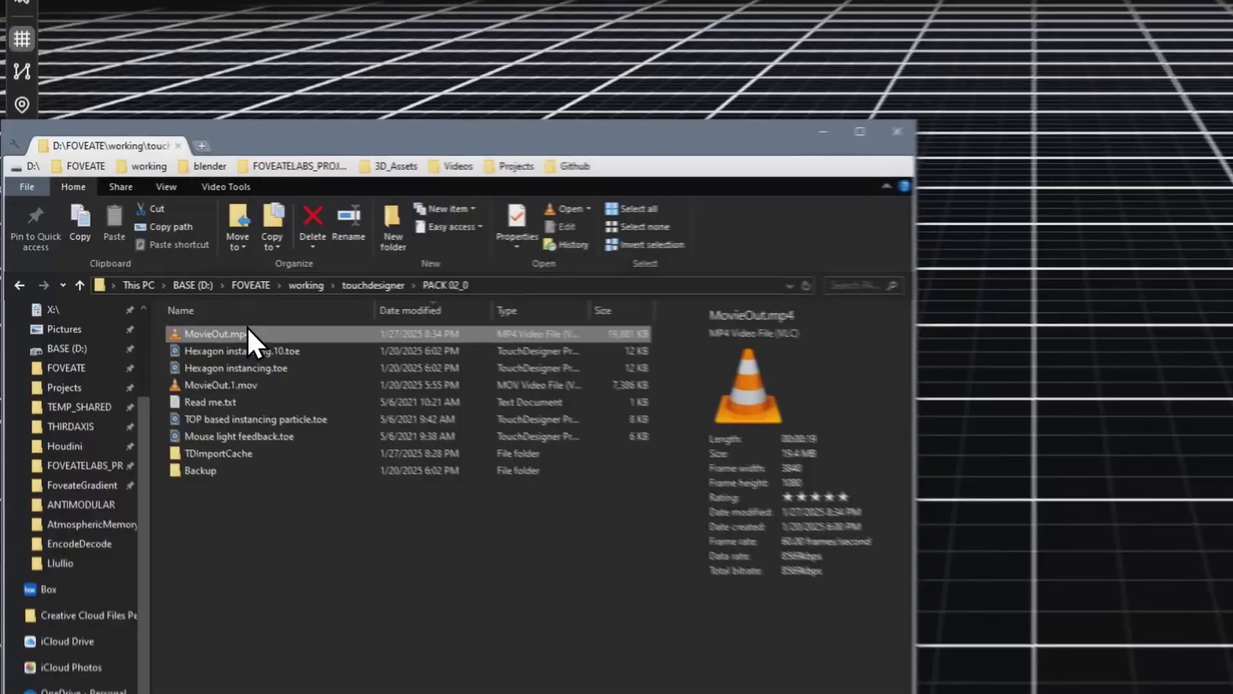
pyautogui.moveTo(149, 291); pyautogui.dragTo(656, 296)
pyautogui.hotkey('alt', 'Tab')
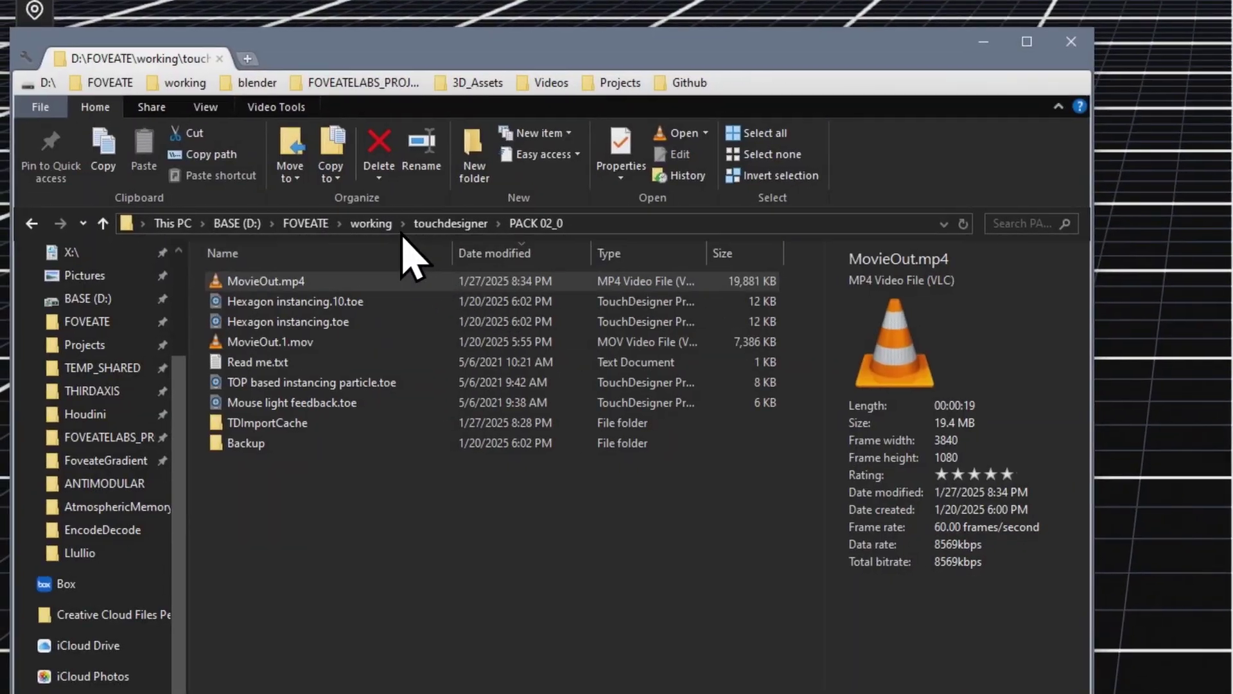
# Add touch_room.glb from the touchdesigner folder to the Foveate scene.
pyautogui.click(450, 222)
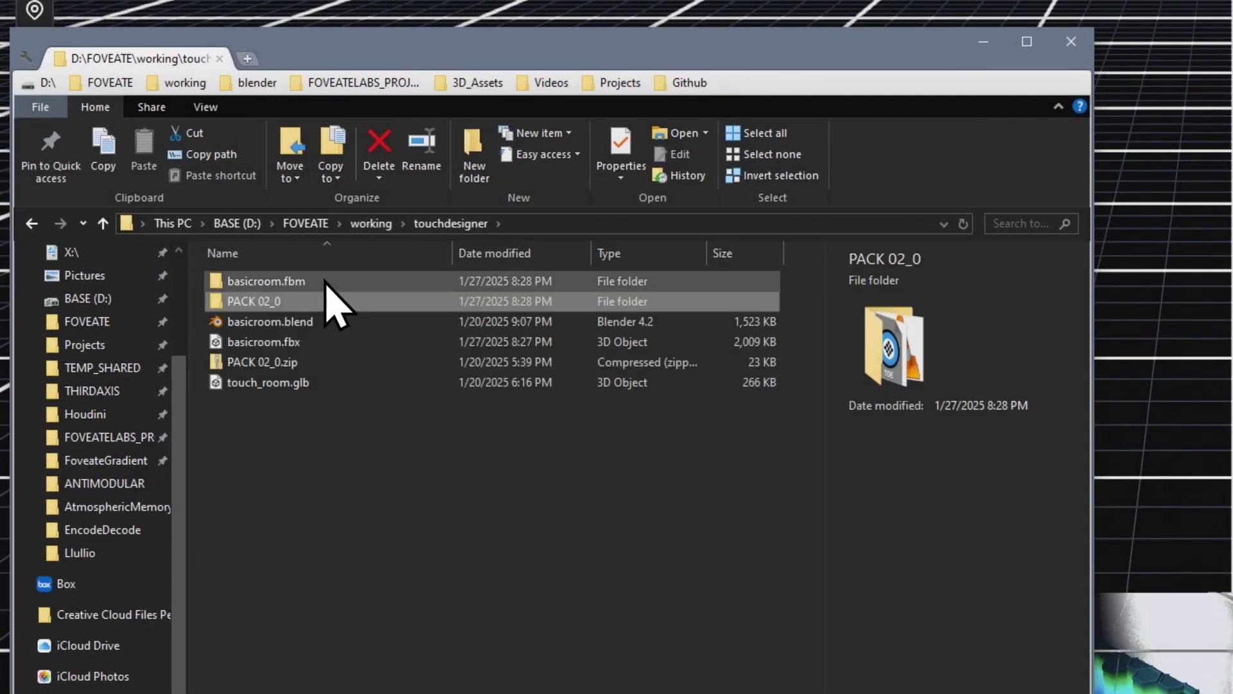
pyautogui.click(292, 383)
pyautogui.moveTo(257, 381); pyautogui.dragTo(835, 379)
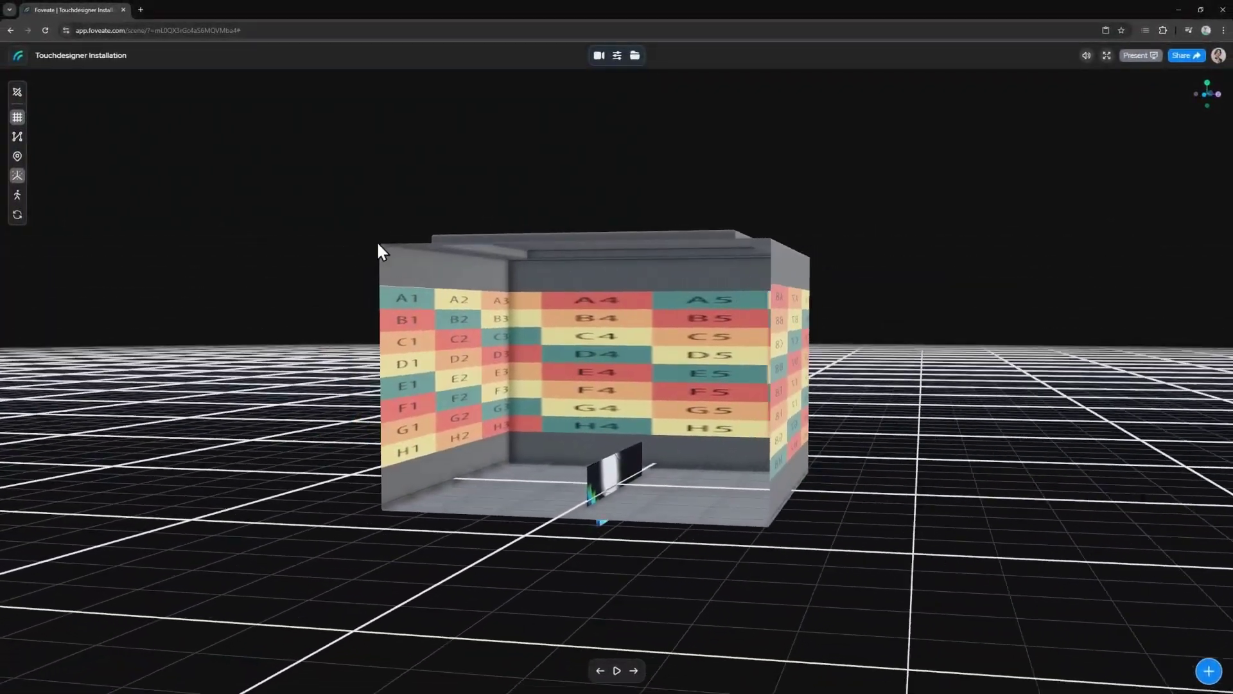
pyautogui.moveTo(378, 244)
pyautogui.mouseDown()
pyautogui.moveTo(397, 244)
pyautogui.moveTo(380, 244)
pyautogui.mouseUp()
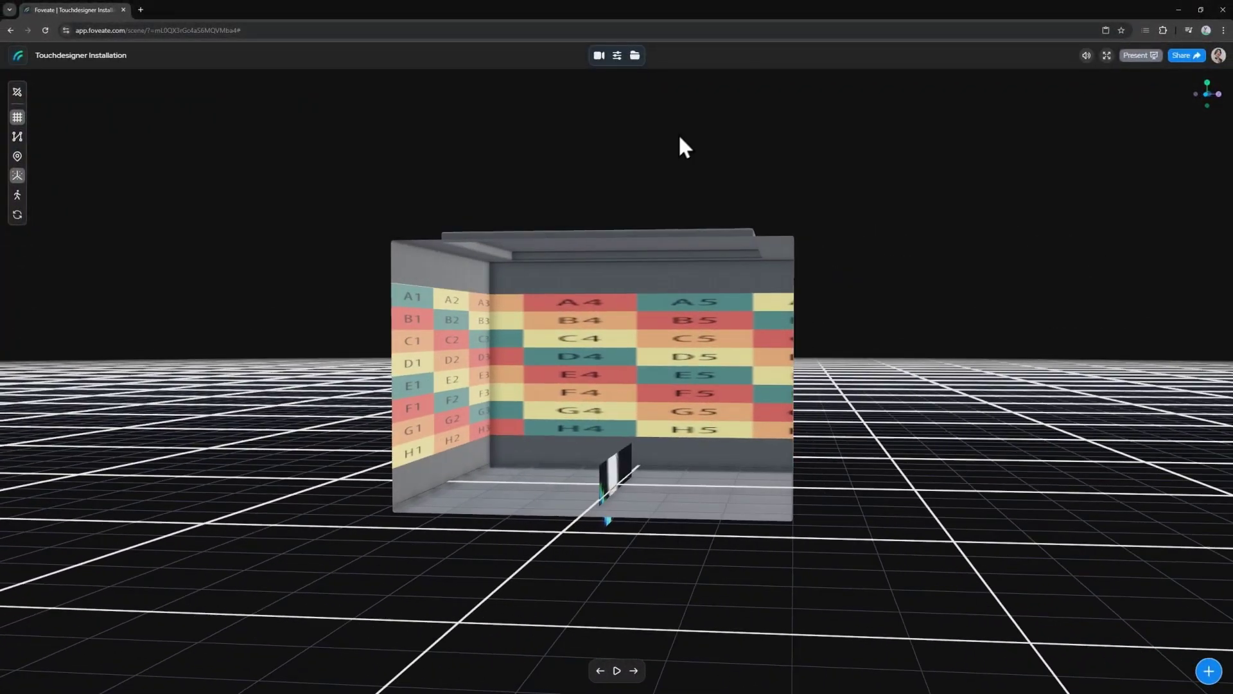
# Select MovieOut.mp4 among the scene's assets and raise the video panel to a Y position of about 1.78.
pyautogui.click(634, 56)
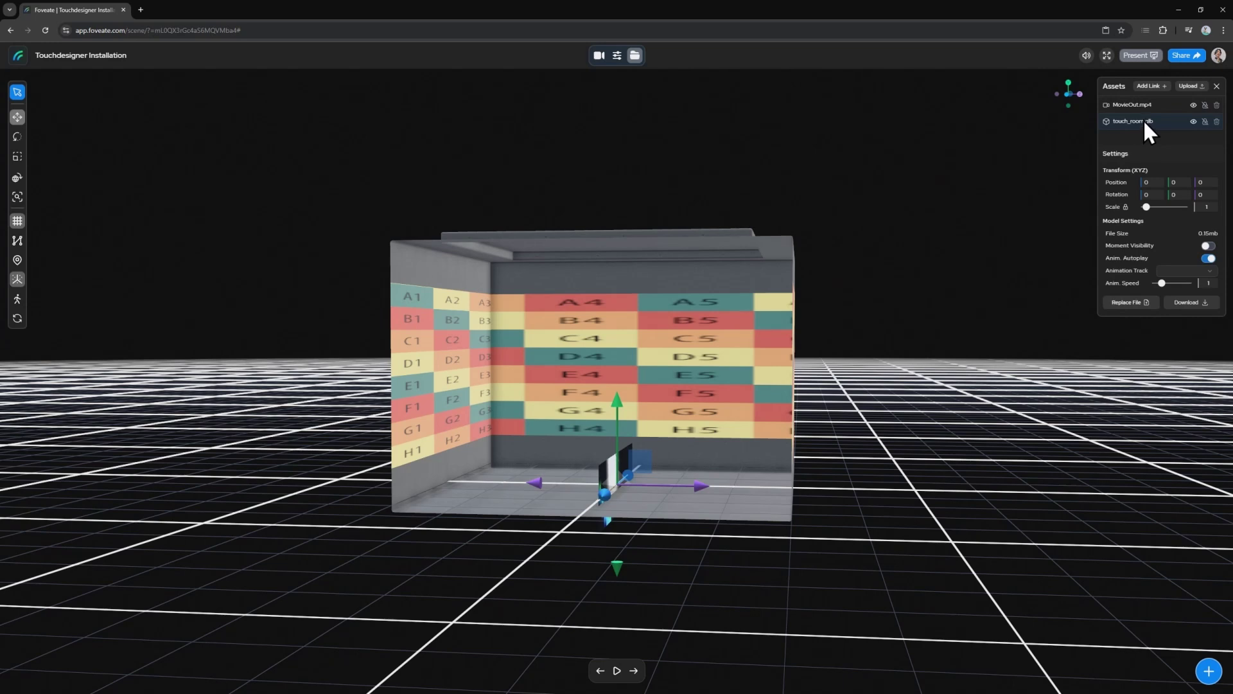
pyautogui.click(1149, 103)
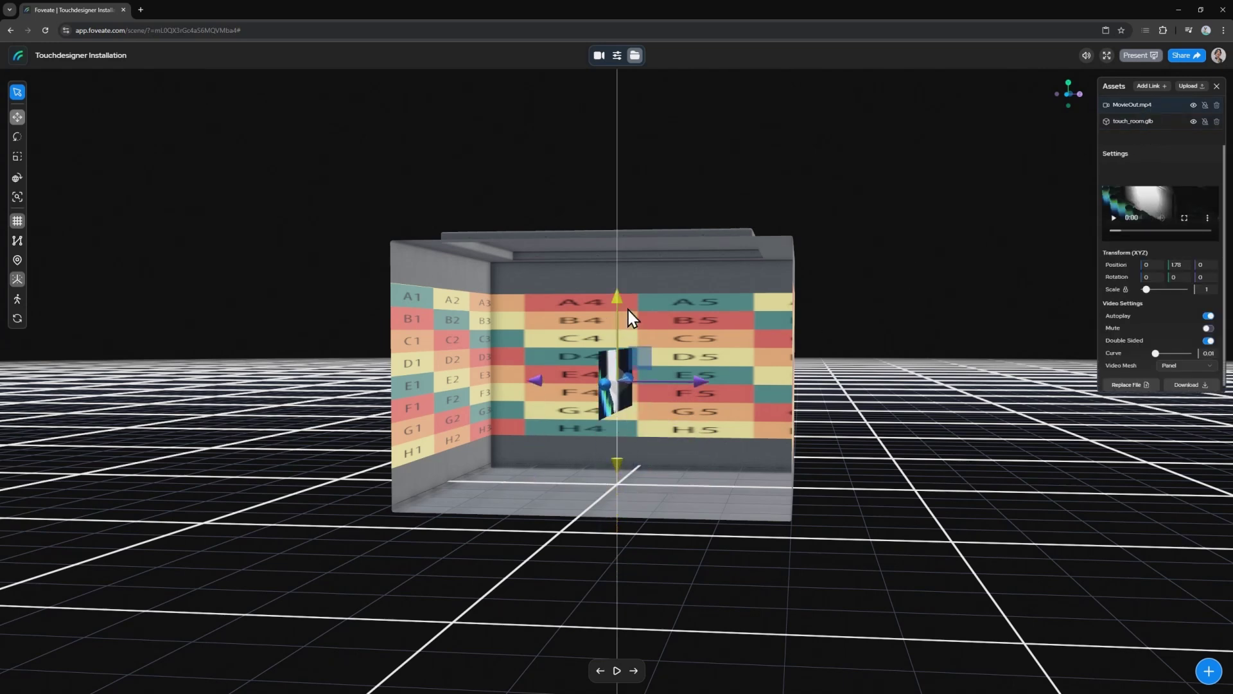
pyautogui.click(628, 310)
pyautogui.click(1160, 106)
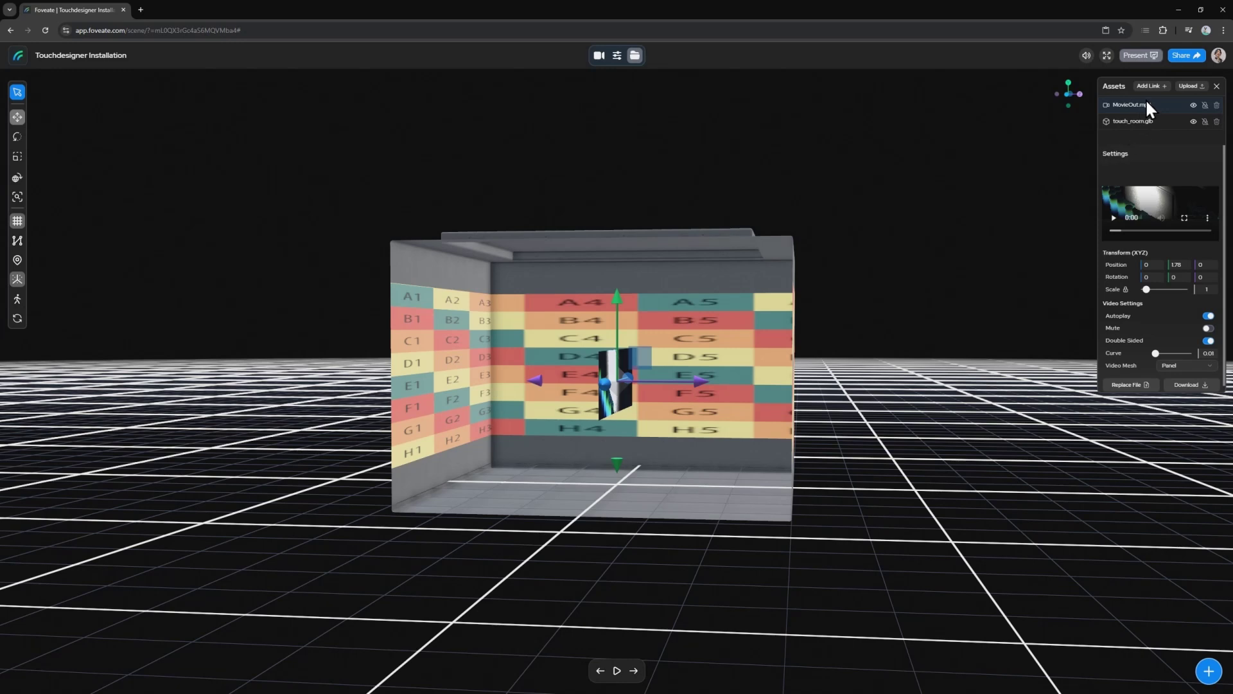
# Rotate the video panel about its vertical axis to about -80 degrees so it faces the room's open side.
pyautogui.click(17, 137)
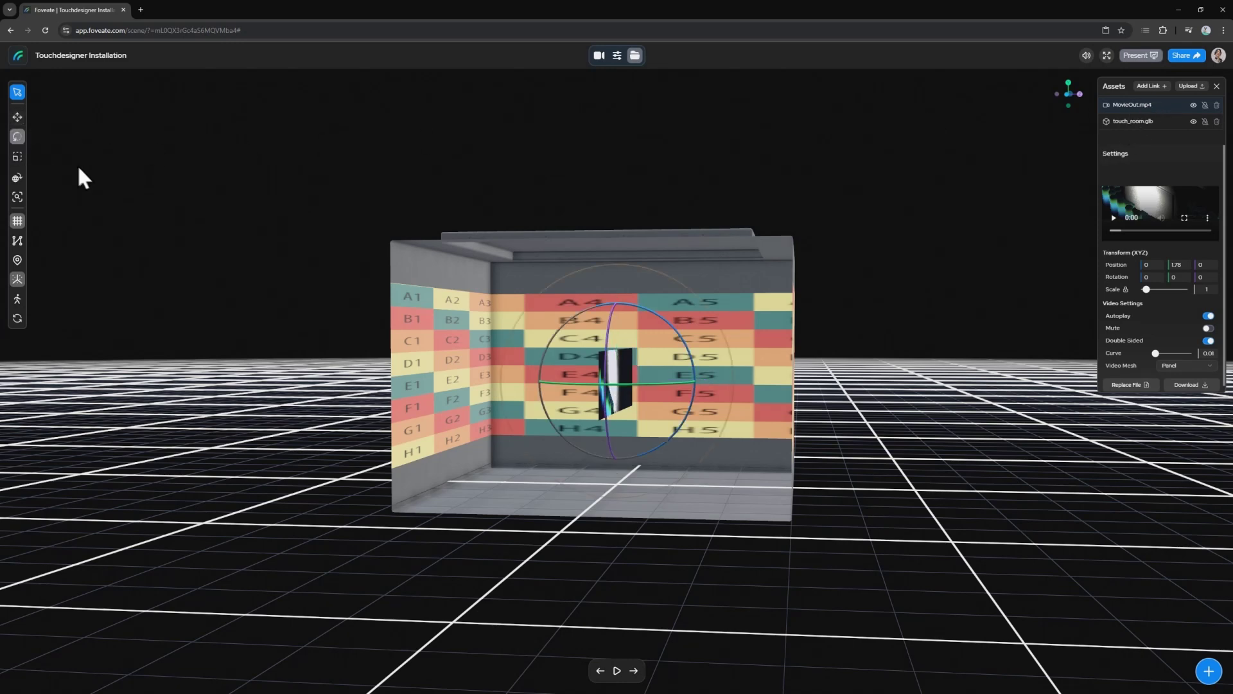
pyautogui.moveTo(630, 371); pyautogui.dragTo(601, 381)
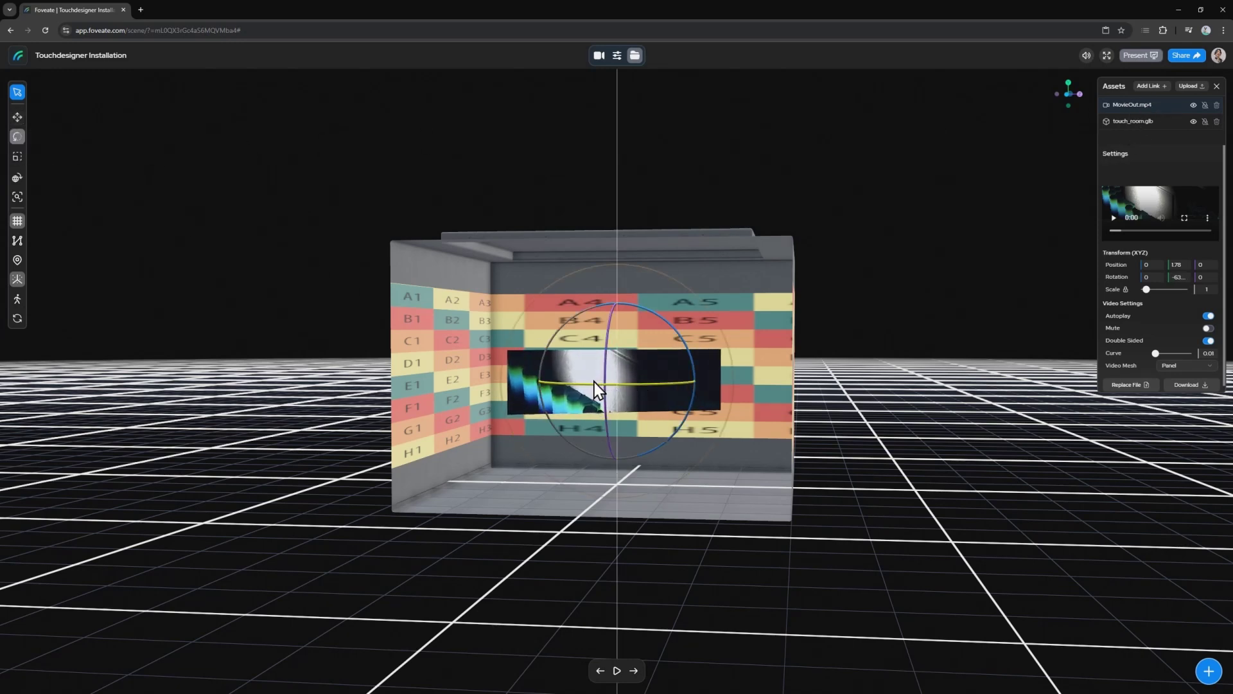
pyautogui.click(586, 381)
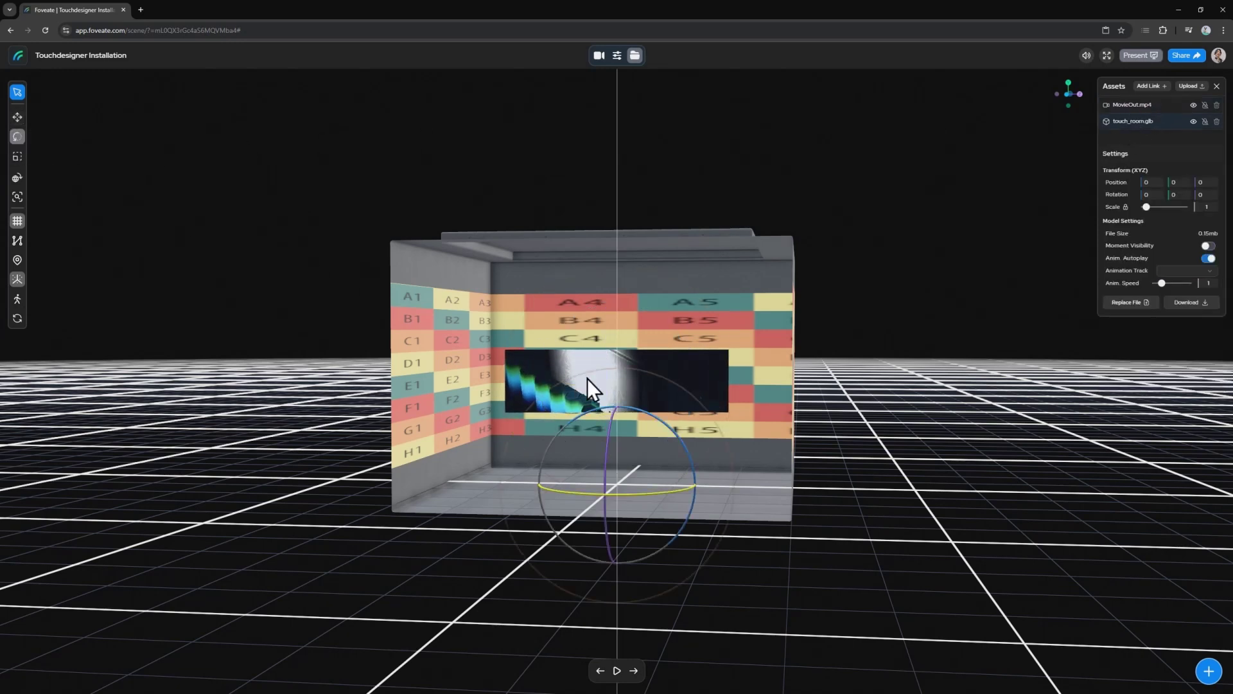
# Reselect MovieOut.mp4 and set its video mesh to touch_room.glb so the video maps onto the room walls.
pyautogui.click(1139, 105)
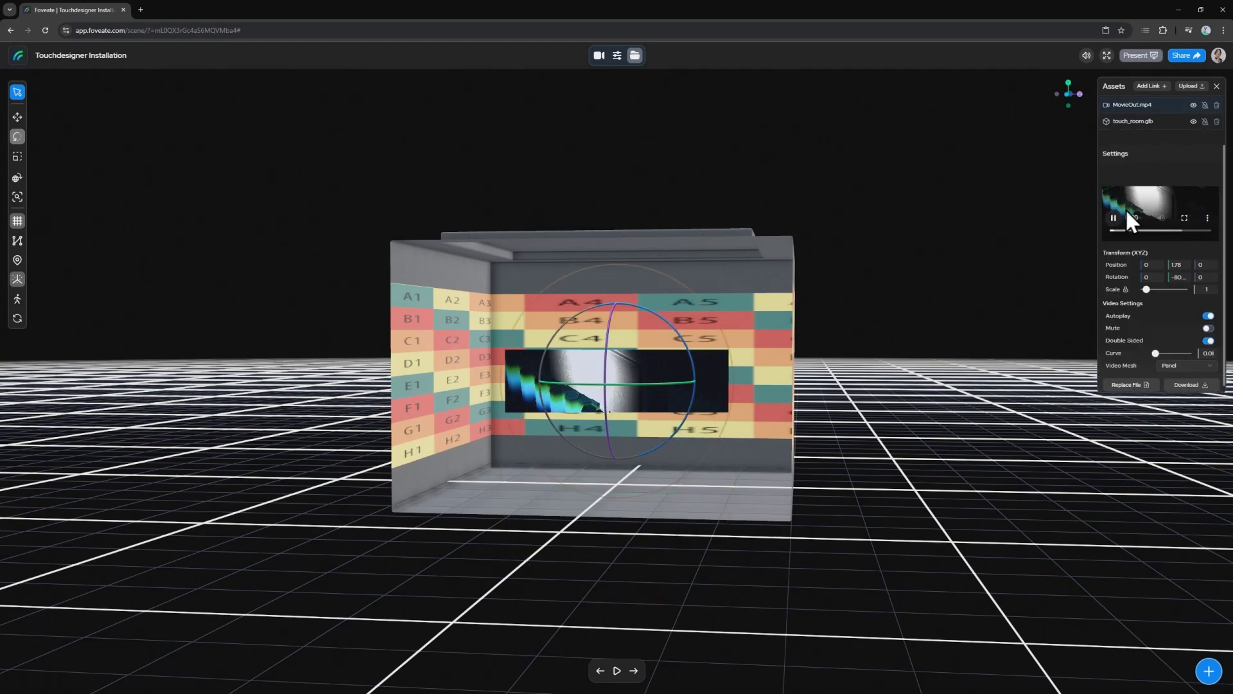
pyautogui.scroll(5, 646, 440)
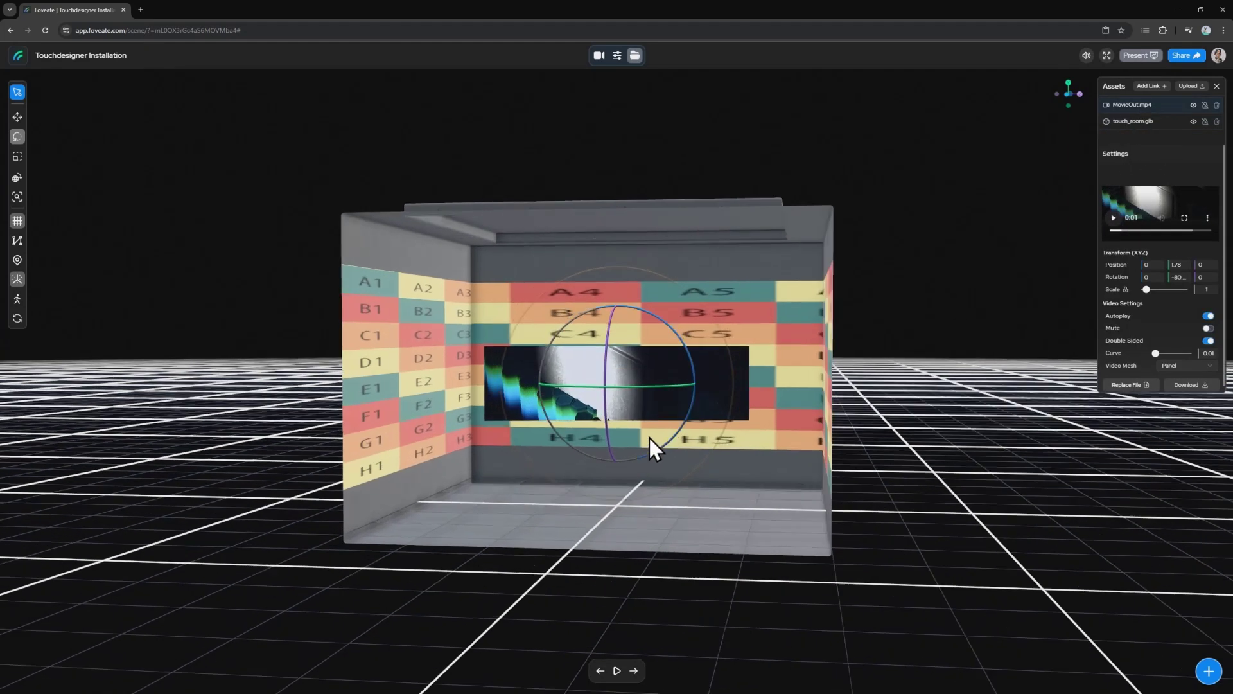
pyautogui.click(617, 670)
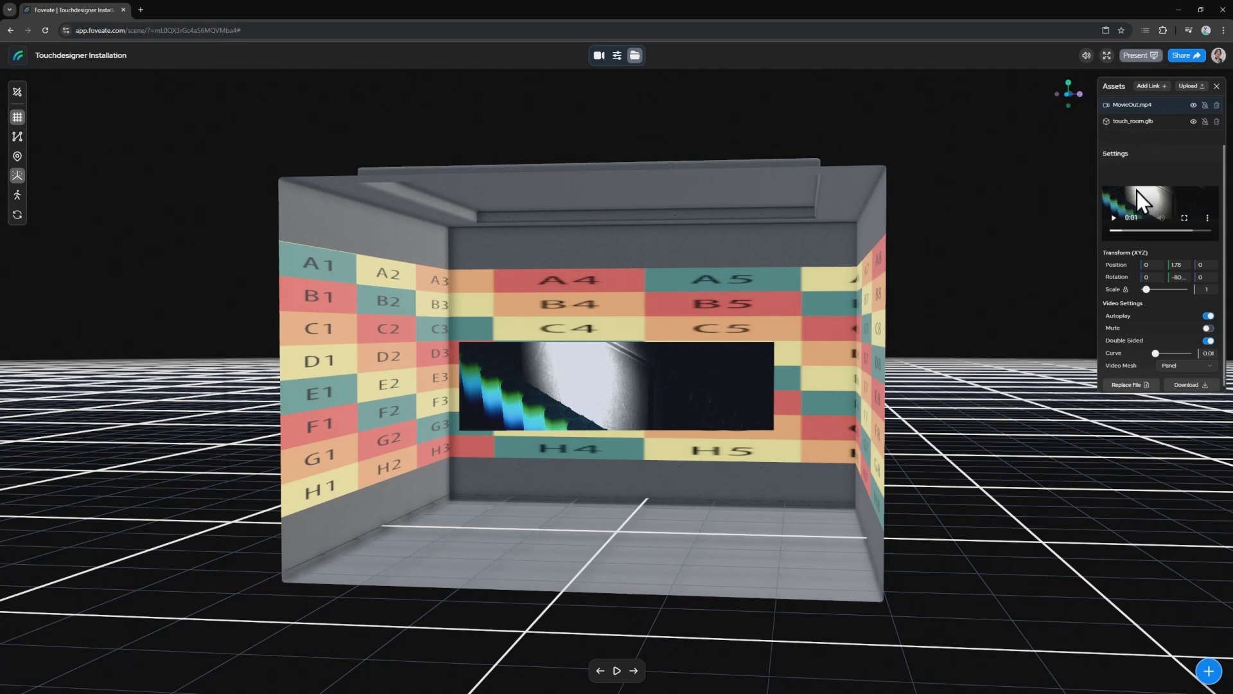
pyautogui.scroll(-1, 1186, 334)
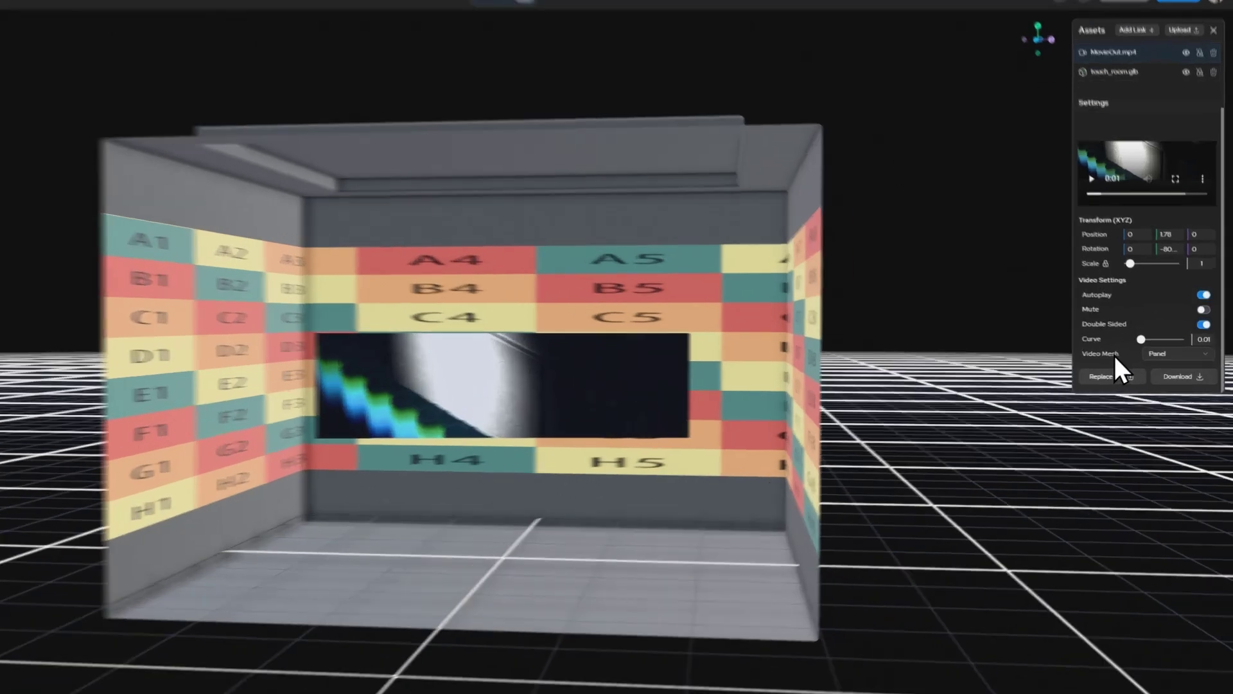
pyautogui.click(1182, 360)
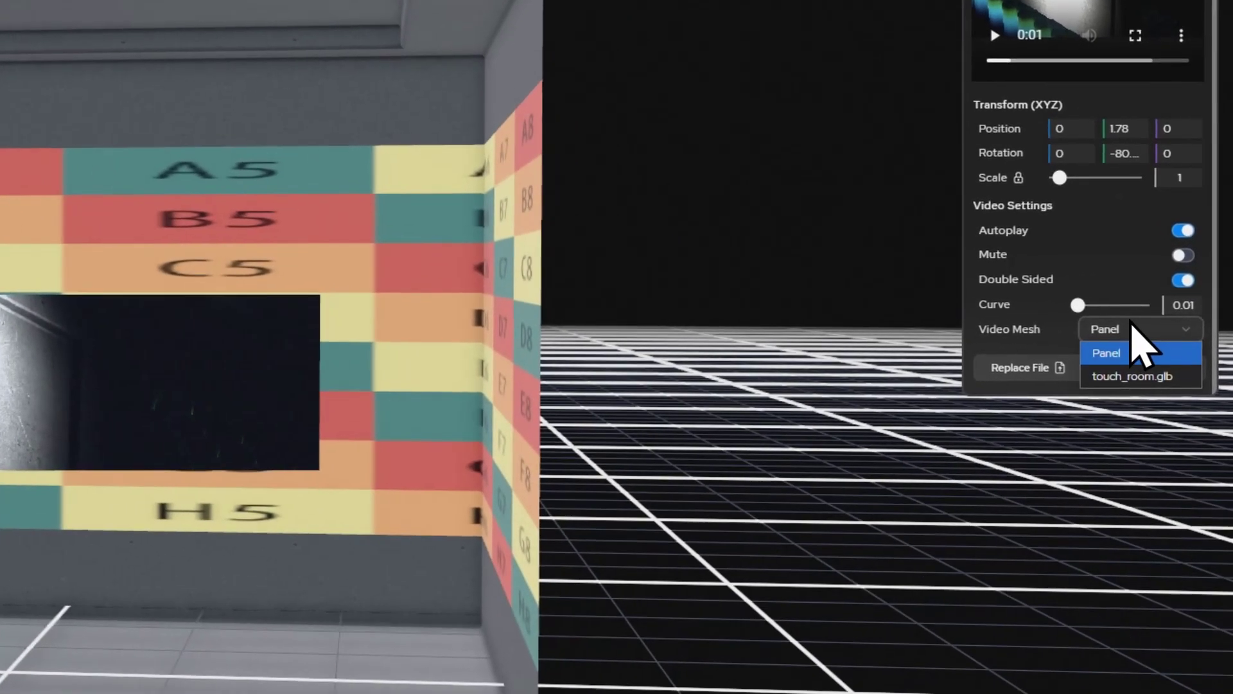
pyautogui.click(1138, 376)
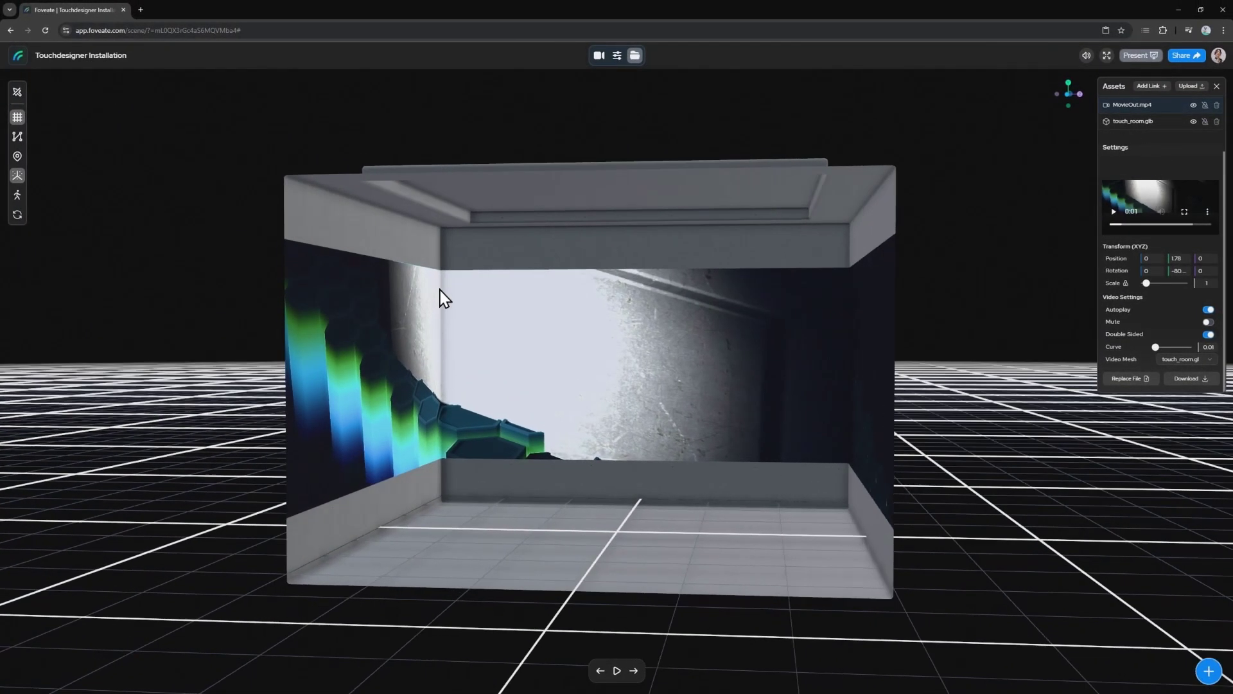
pyautogui.moveTo(440, 295)
pyautogui.mouseDown()
pyautogui.moveTo(494, 297)
pyautogui.moveTo(433, 297)
pyautogui.mouseUp()
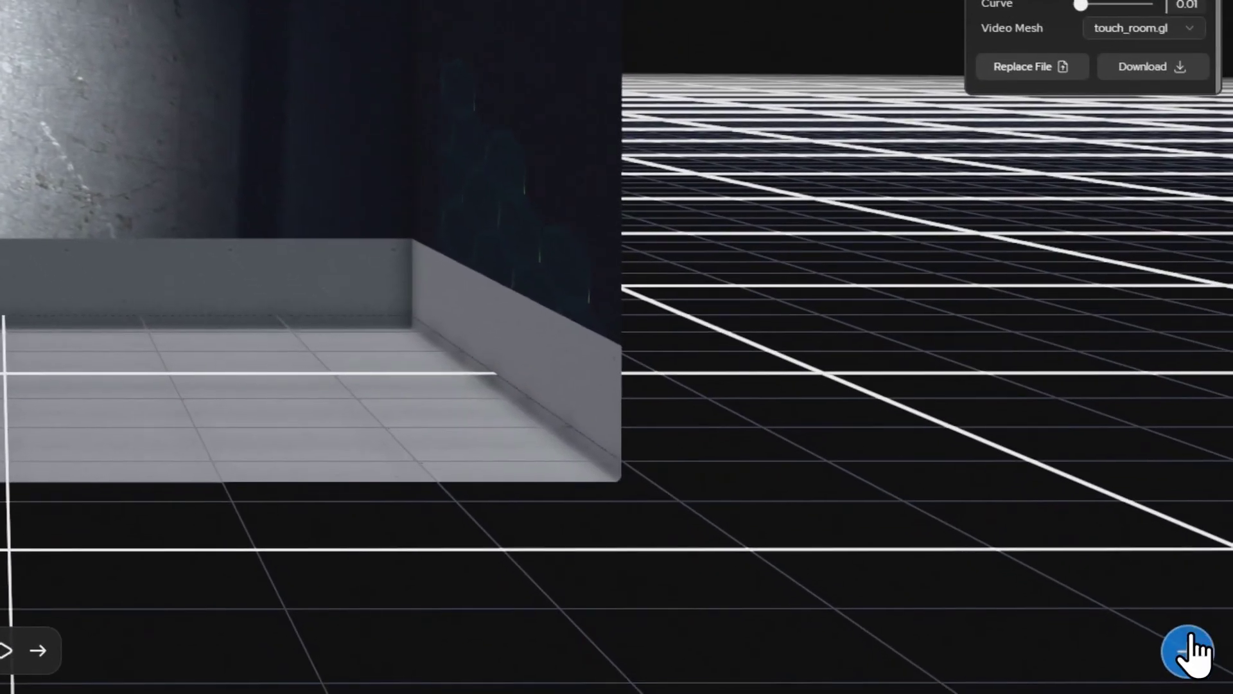
# Add a new moment to the scene and title it Moment 1.
pyautogui.click(1190, 643)
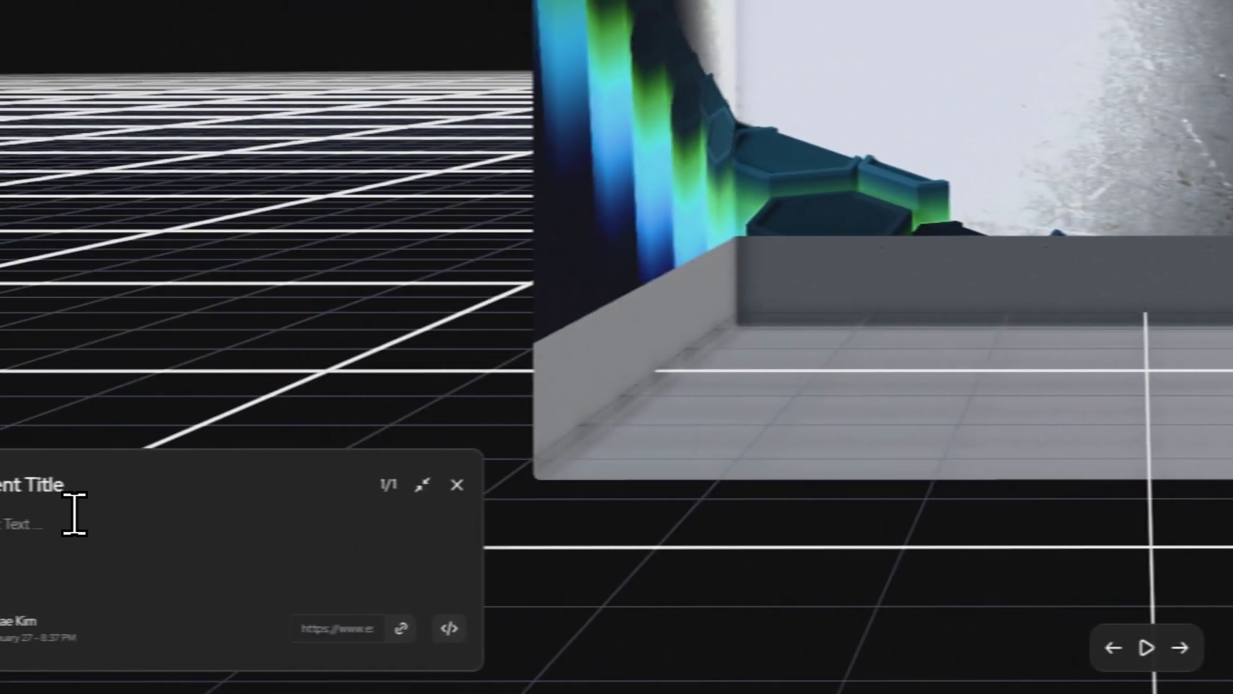
pyautogui.doubleClick(128, 492)
pyautogui.press('BackSpace')
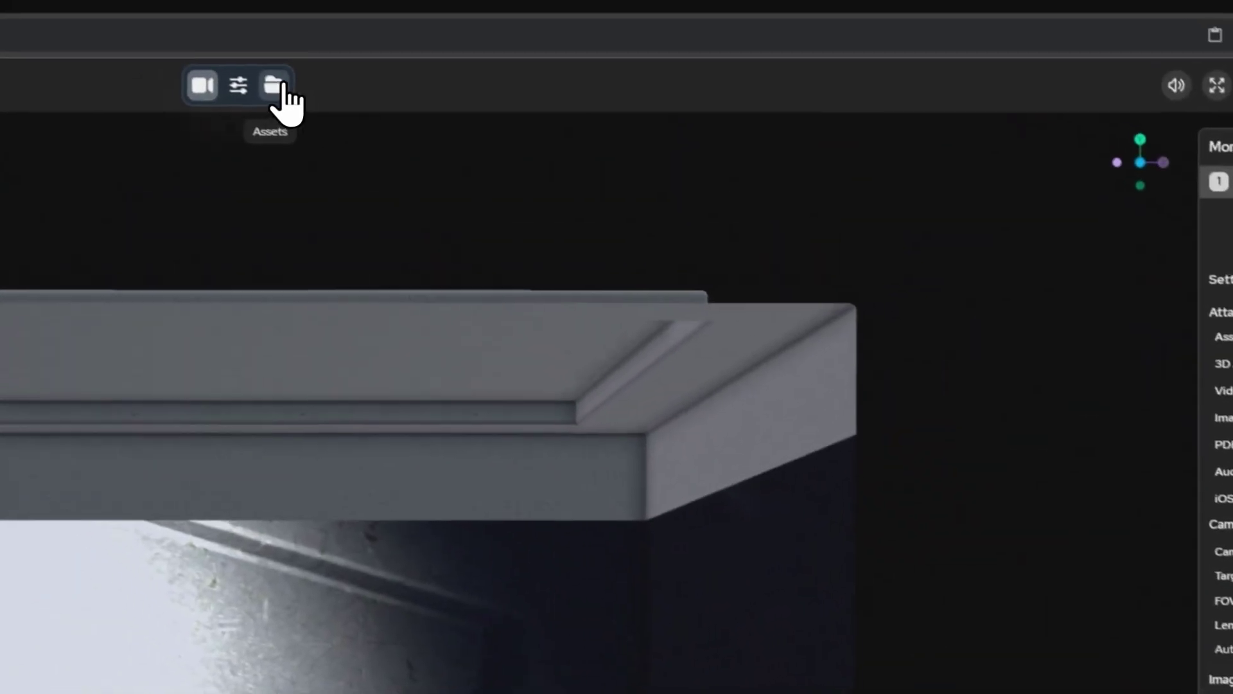
# Set the environment's background type to Image Sphere and choose the Factory Dark image.
pyautogui.click(275, 85)
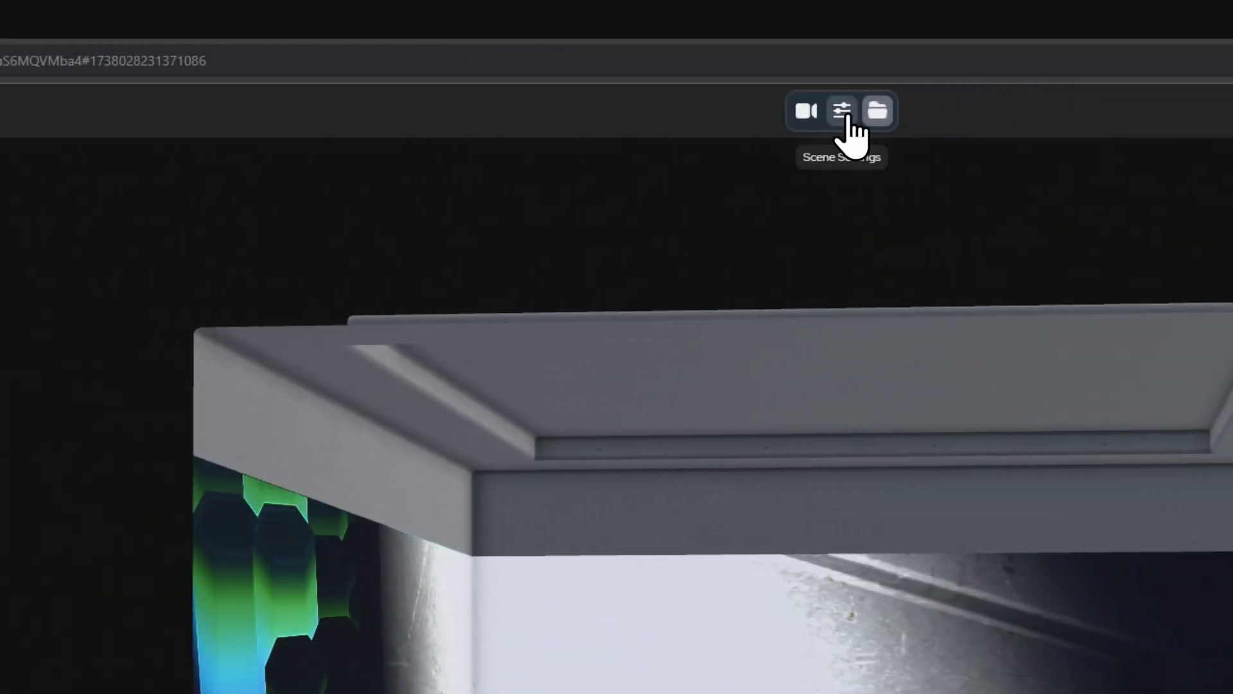
pyautogui.click(849, 118)
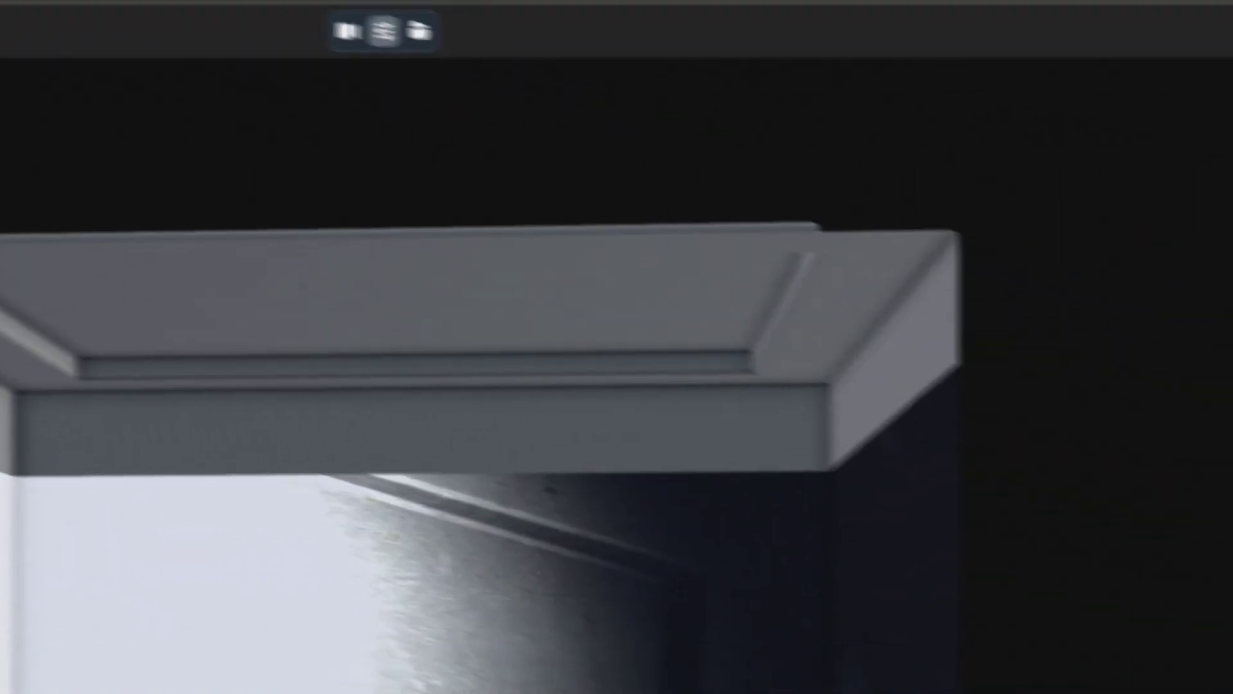
pyautogui.click(1150, 300)
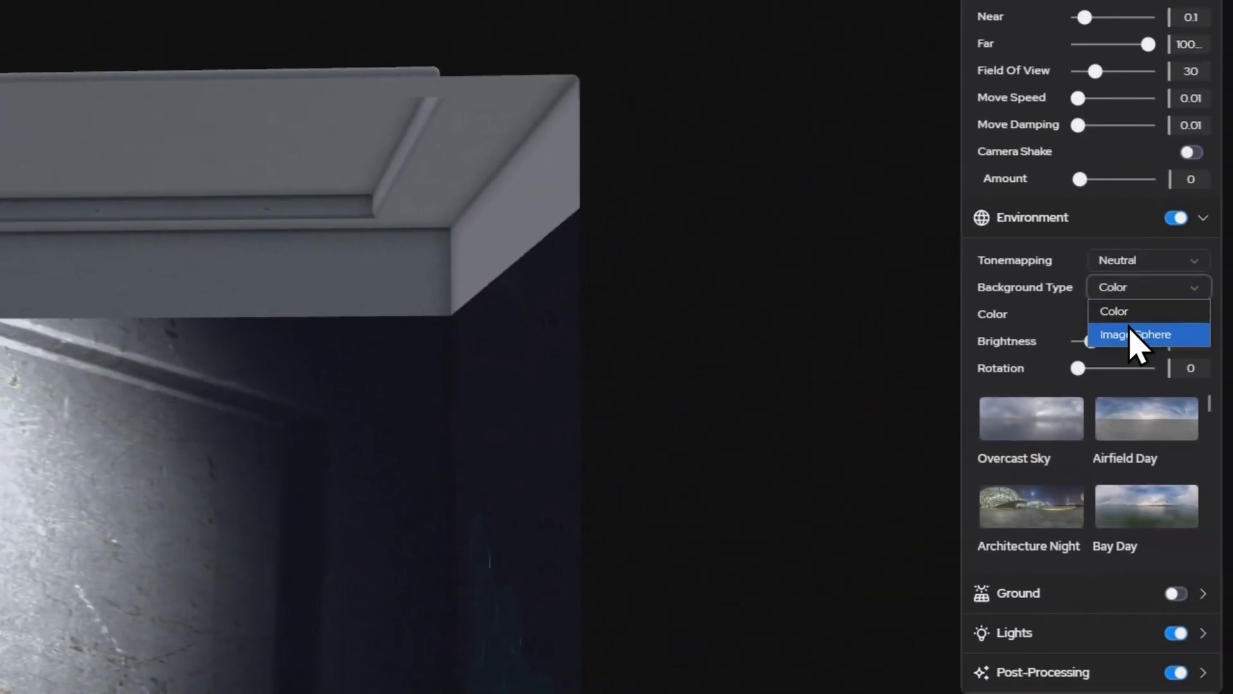
pyautogui.click(1134, 335)
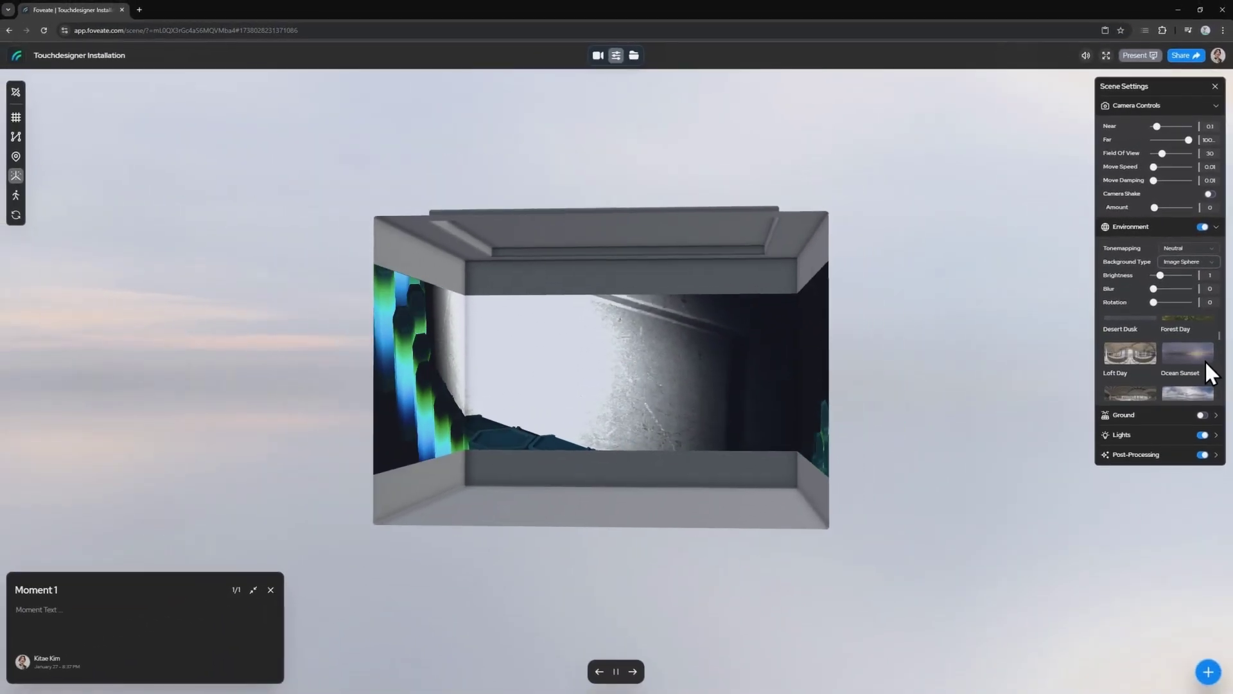
pyautogui.scroll(-2, 1176, 372)
pyautogui.scroll(1, 1179, 356)
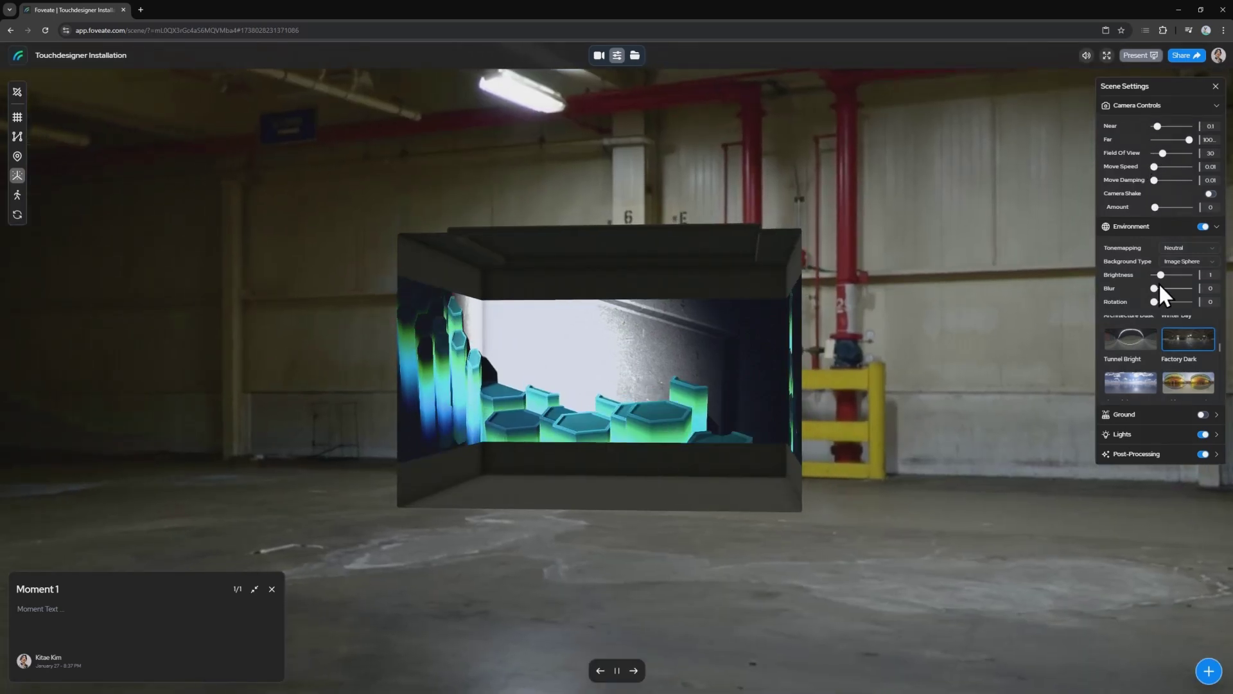
# Set the environment's blur to 0.06 and its rotation to about 106, and pause the moment playback.
pyautogui.moveTo(1154, 301); pyautogui.dragTo(1156, 297)
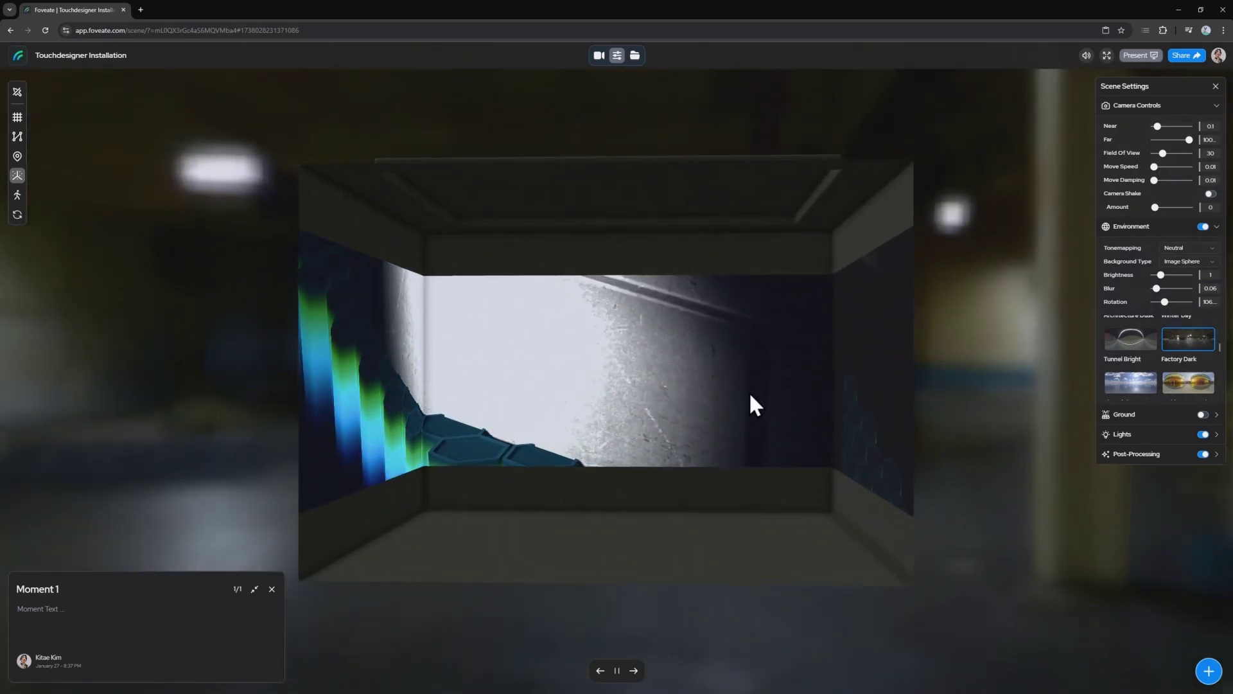
pyautogui.click(618, 668)
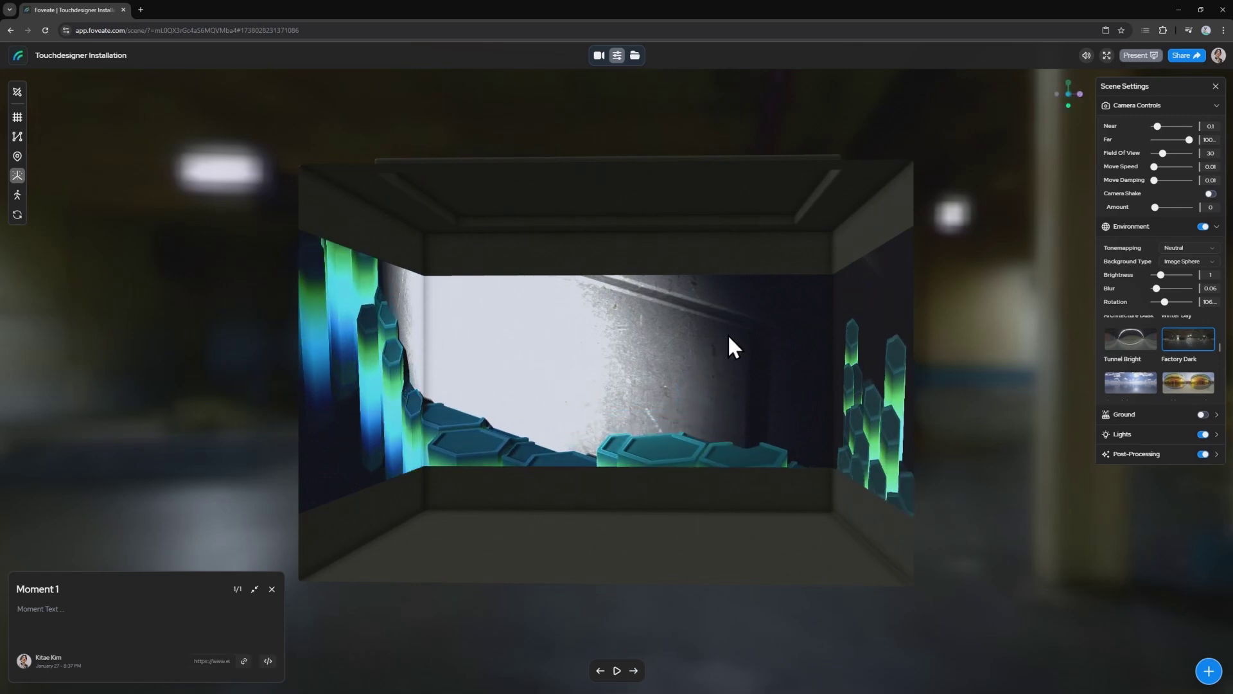
pyautogui.moveTo(779, 449); pyautogui.dragTo(661, 482)
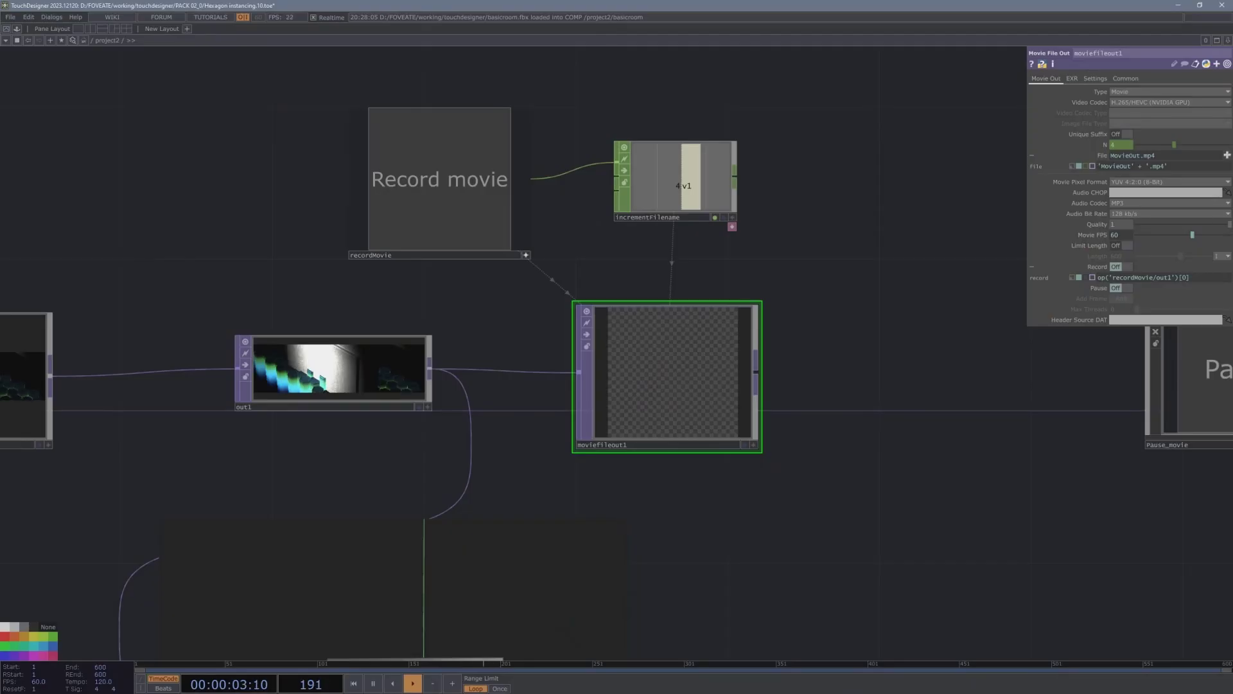
# Switch to TouchDesigner, select the ramp6 node and set the hue of its dark blue color key to 0.
pyautogui.moveTo(338, 350); pyautogui.dragTo(578, 201, button='middle')
pyautogui.scroll(-4, 578, 201)
pyautogui.moveTo(472, 232); pyautogui.dragTo(521, 226, button='middle')
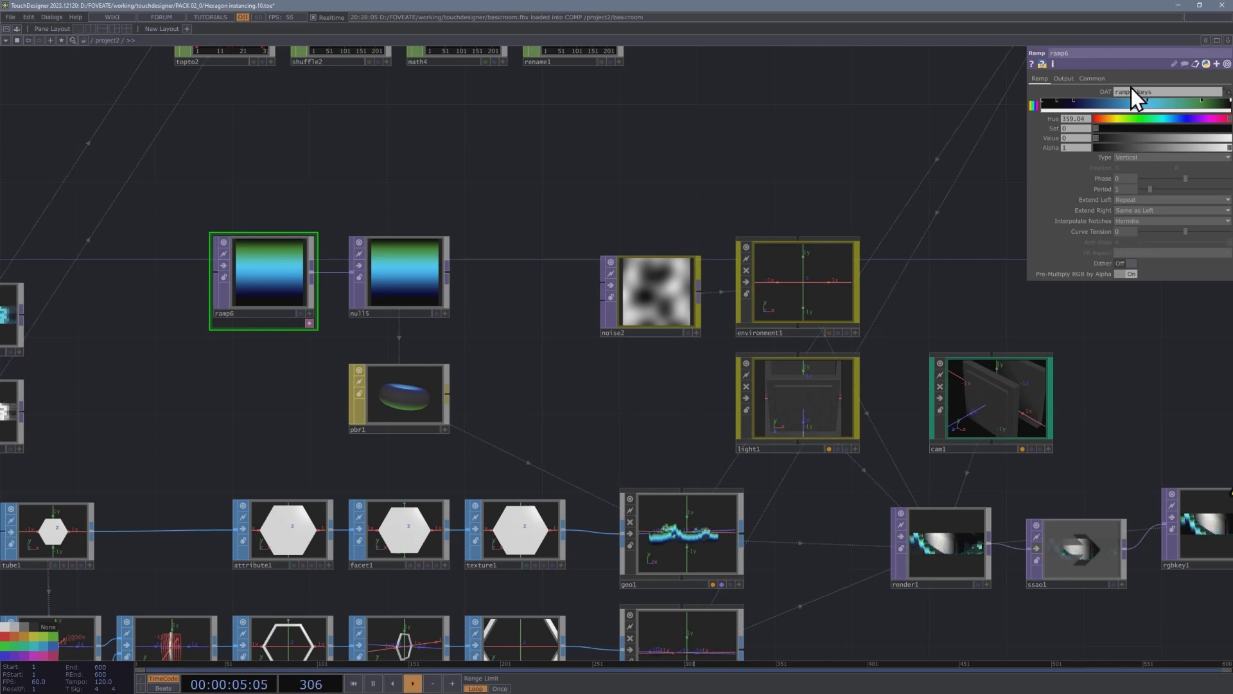
pyautogui.click(1074, 101)
pyautogui.click(1160, 118)
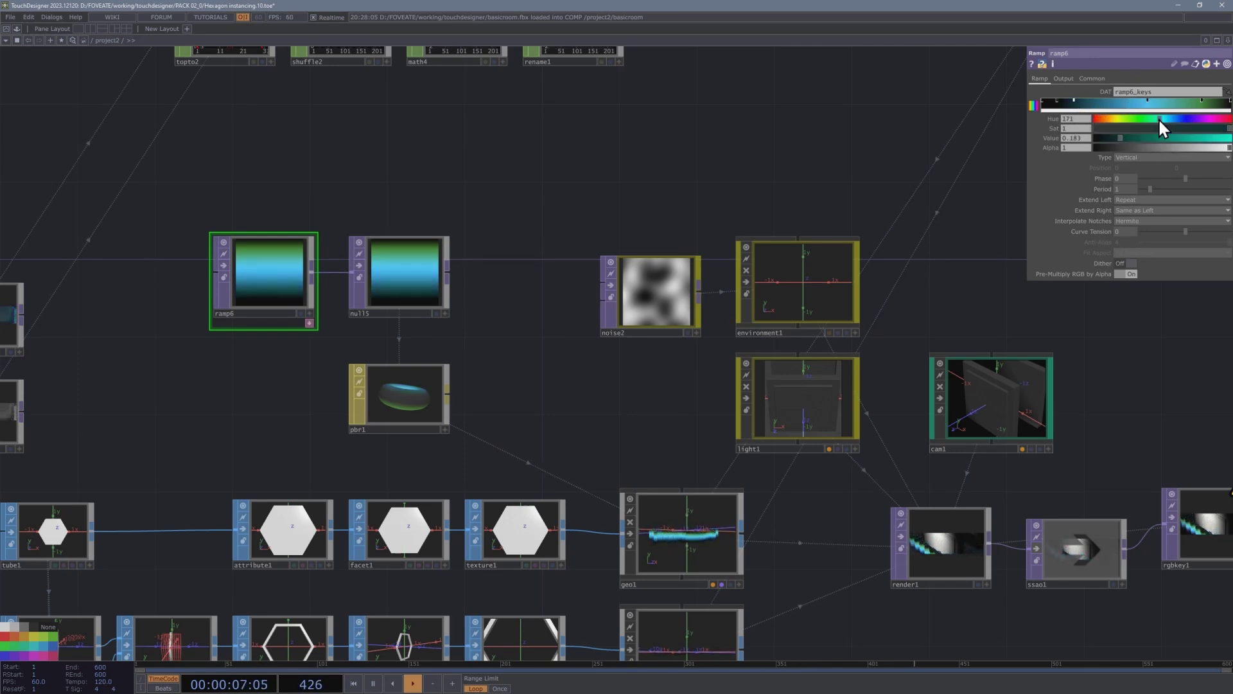
pyautogui.moveTo(1116, 116); pyautogui.dragTo(1084, 114)
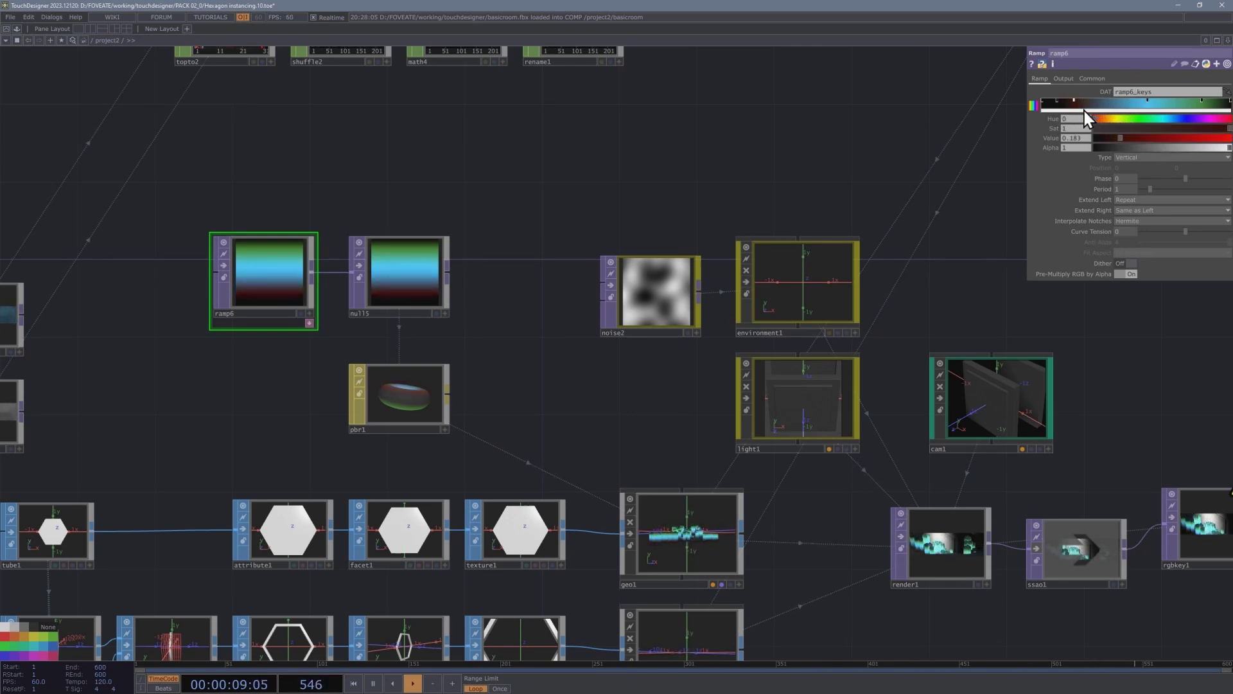
# Set ramp6's light blue key to hue 311 and its green key to hue 5 with value 0.939.
pyautogui.click(1144, 98)
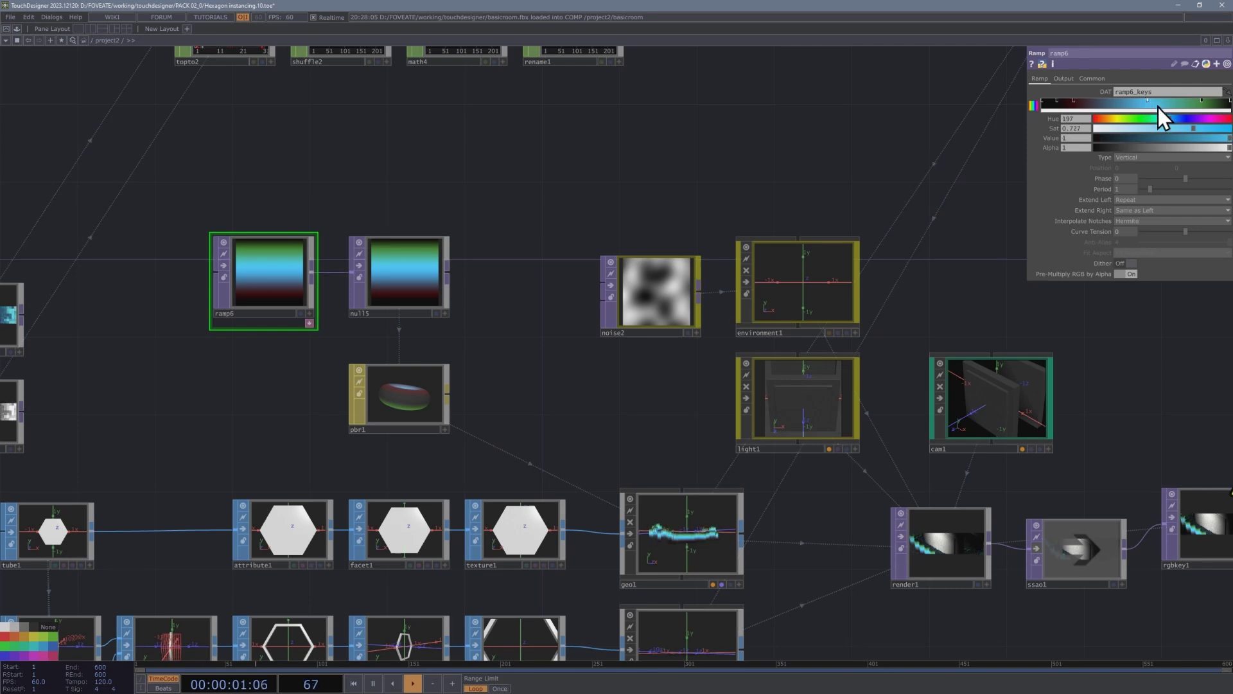
pyautogui.moveTo(1181, 118); pyautogui.dragTo(1214, 120)
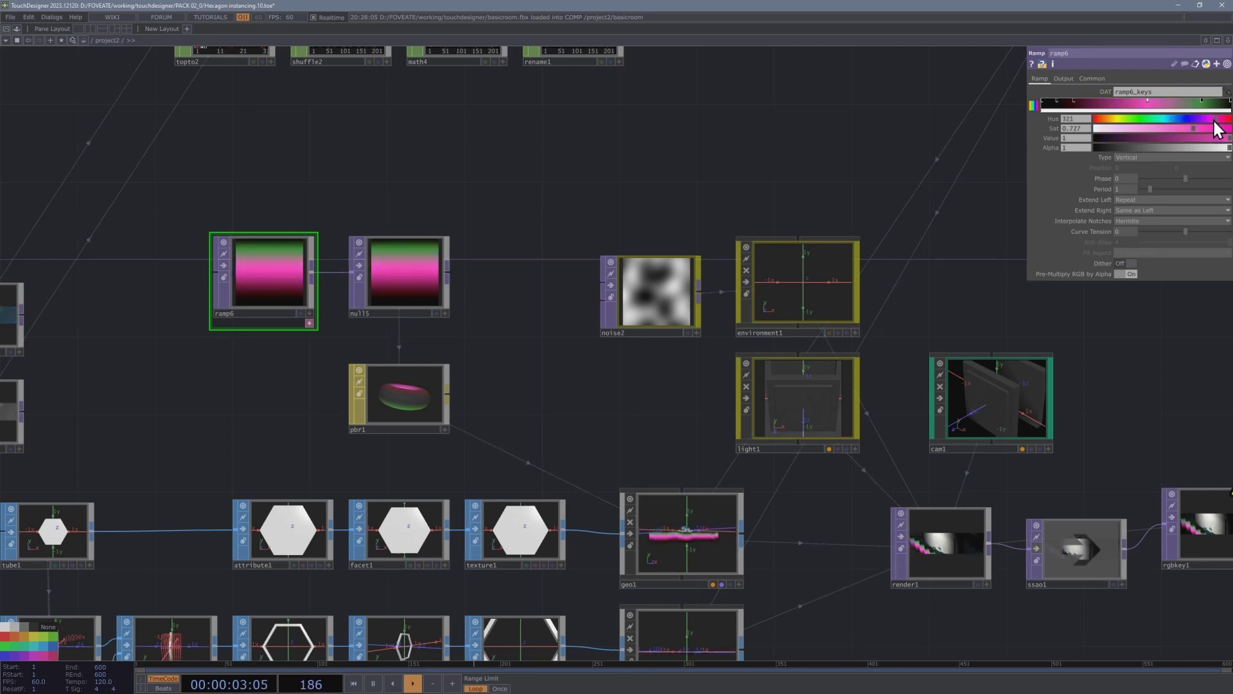
pyautogui.click(1202, 99)
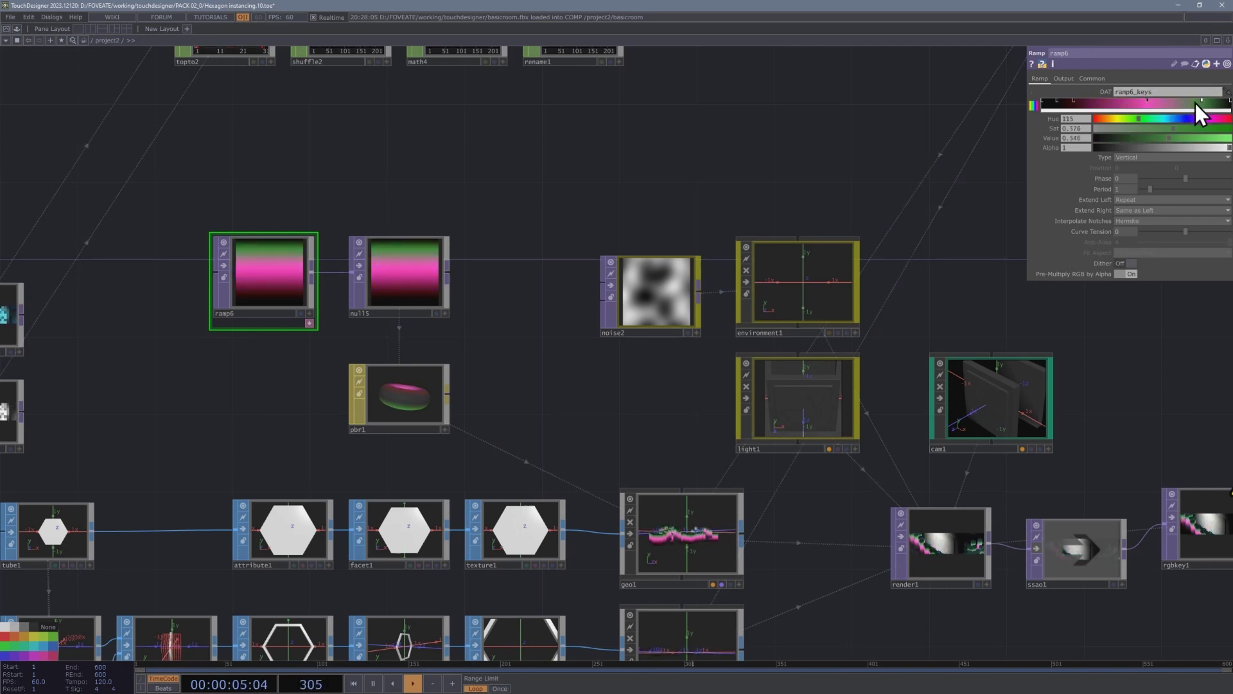
pyautogui.moveTo(1140, 118); pyautogui.dragTo(1095, 120)
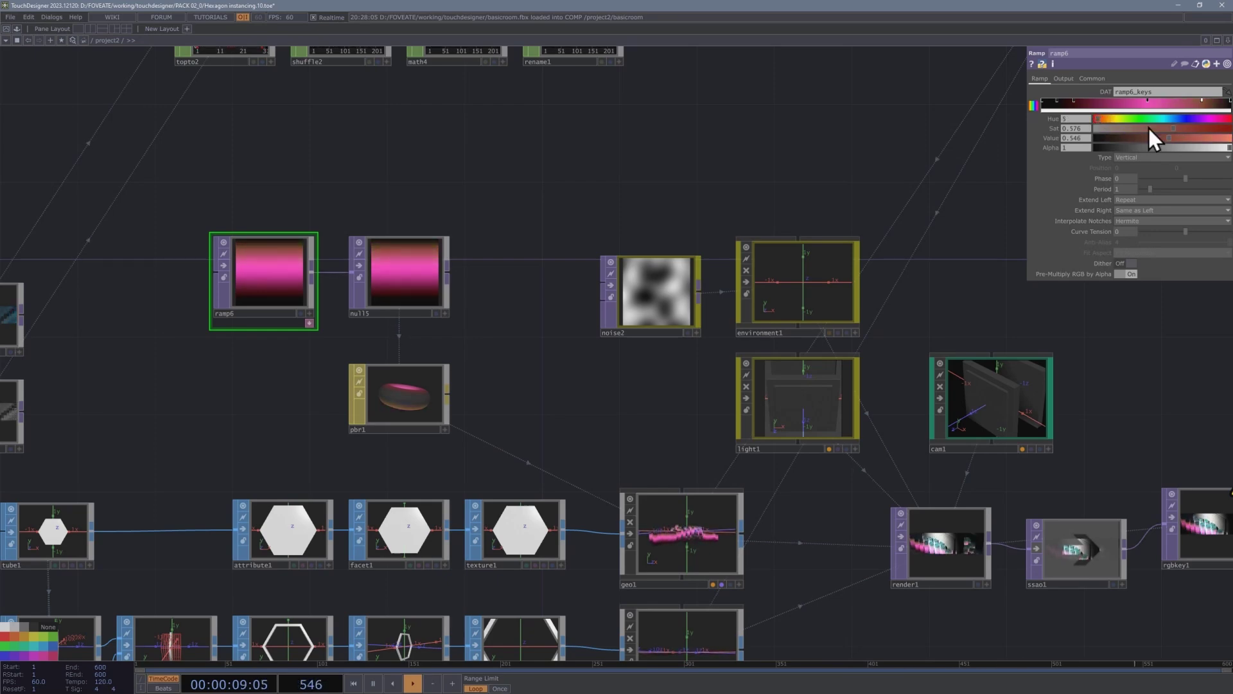
pyautogui.moveTo(1175, 138); pyautogui.dragTo(1193, 137)
pyautogui.scroll(-5, 771, 267)
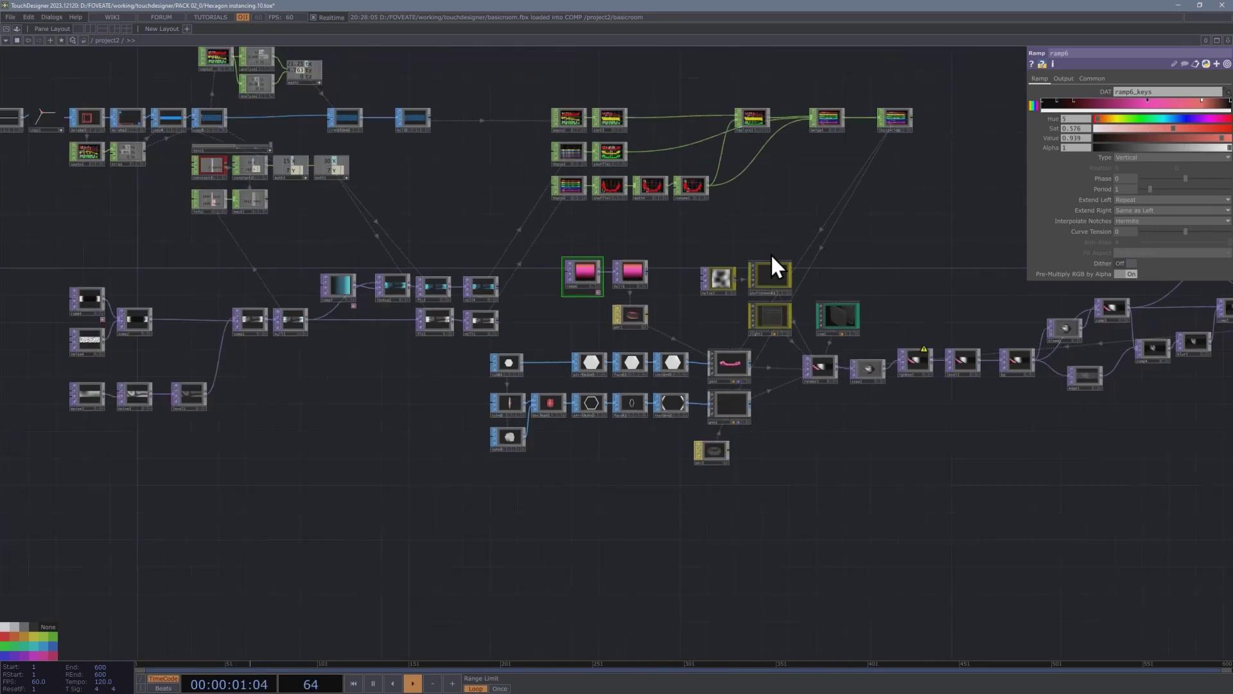
pyautogui.scroll(7, 763, 298)
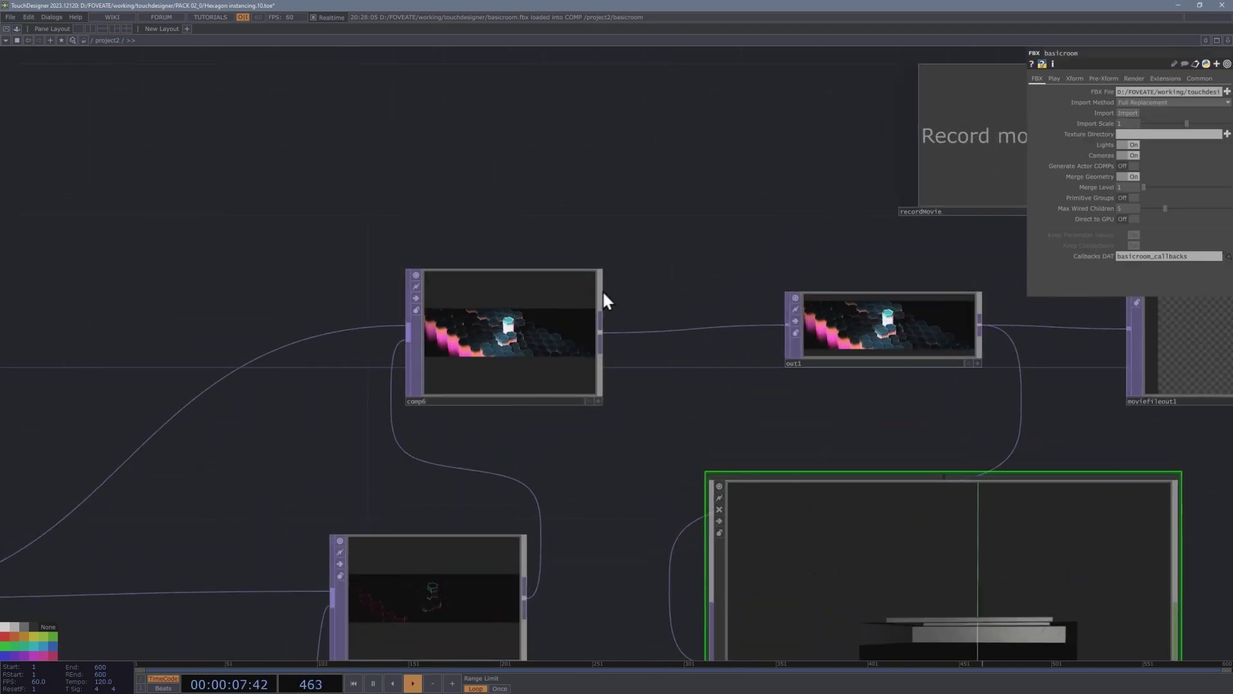
# Set the moviefileout1 node's output file to MovieOut1.mp4 and record a clip of the recolored visual.
pyautogui.moveTo(610, 290); pyautogui.dragTo(341, 330)
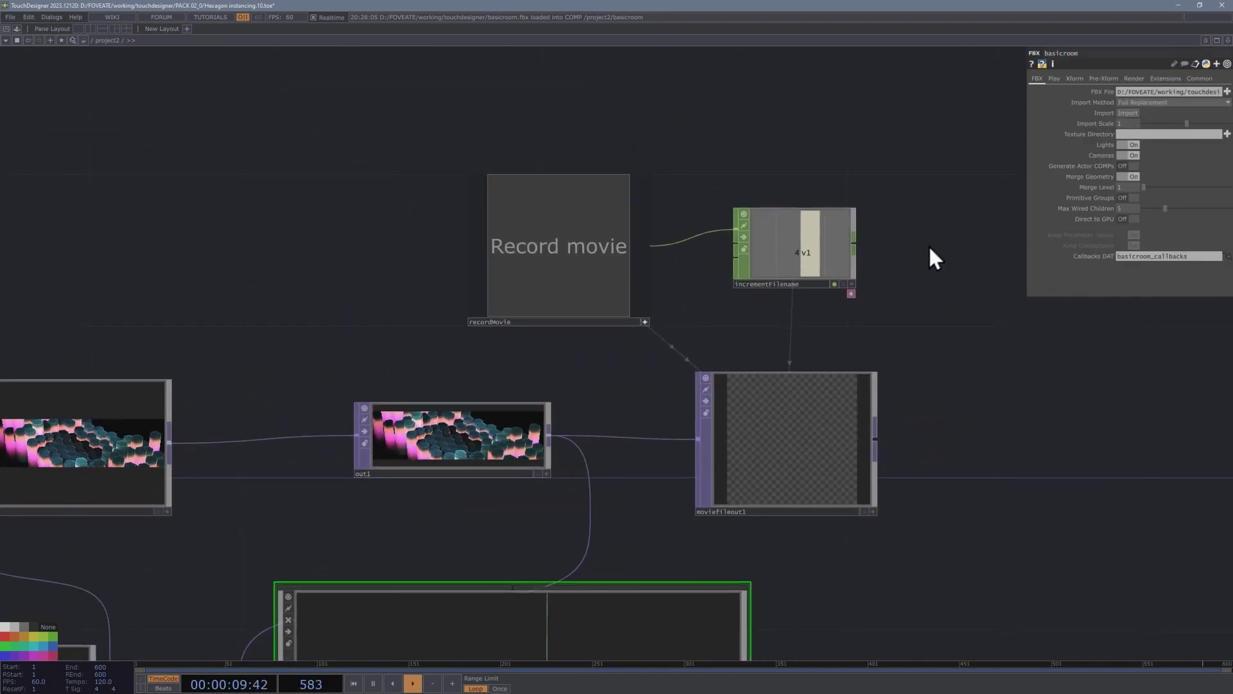
pyautogui.click(804, 407)
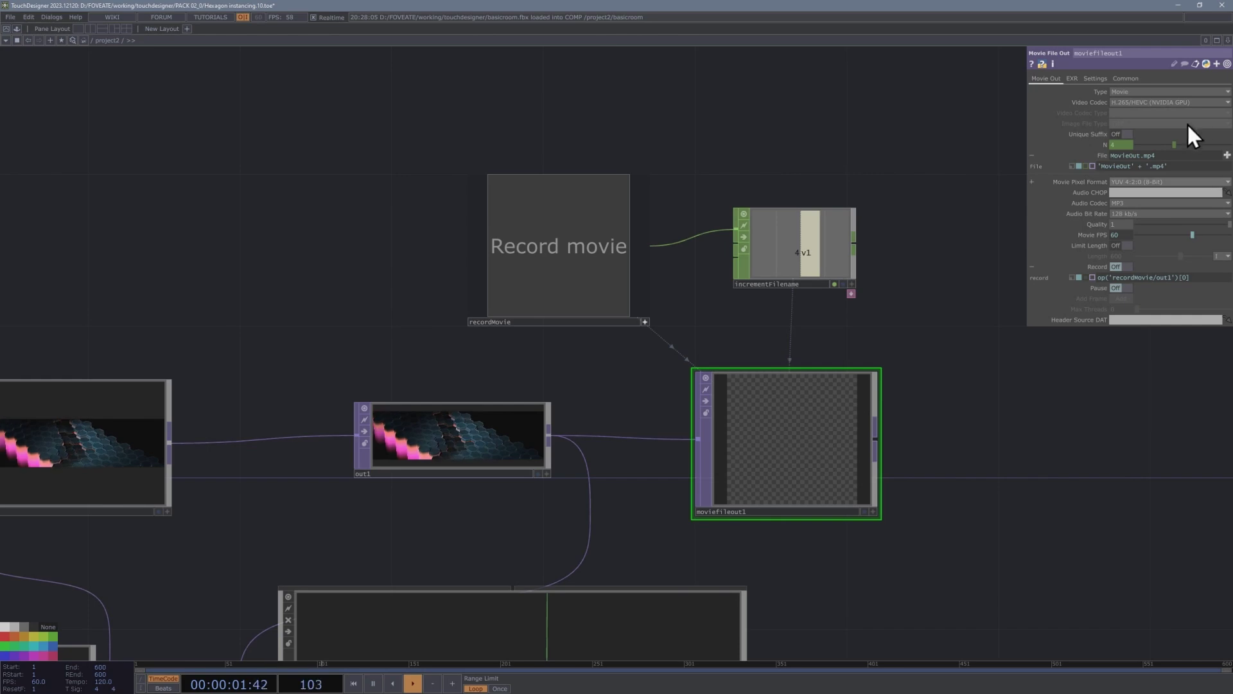
pyautogui.write('1')
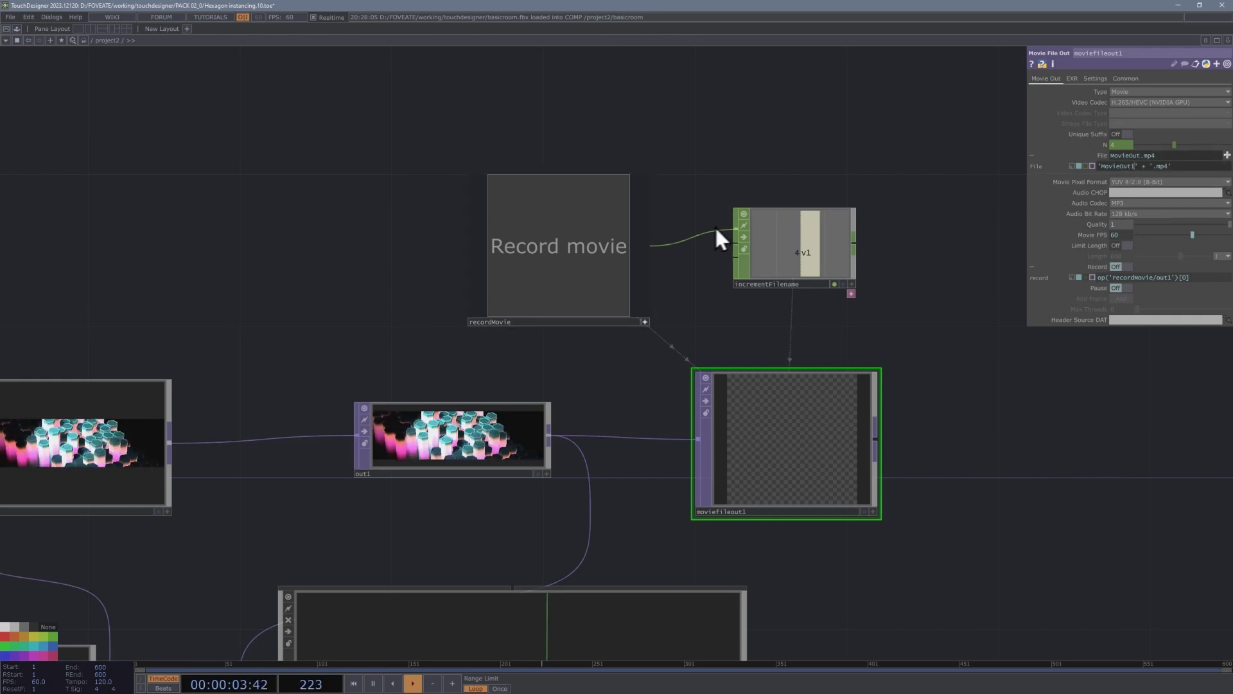
pyautogui.click(595, 253)
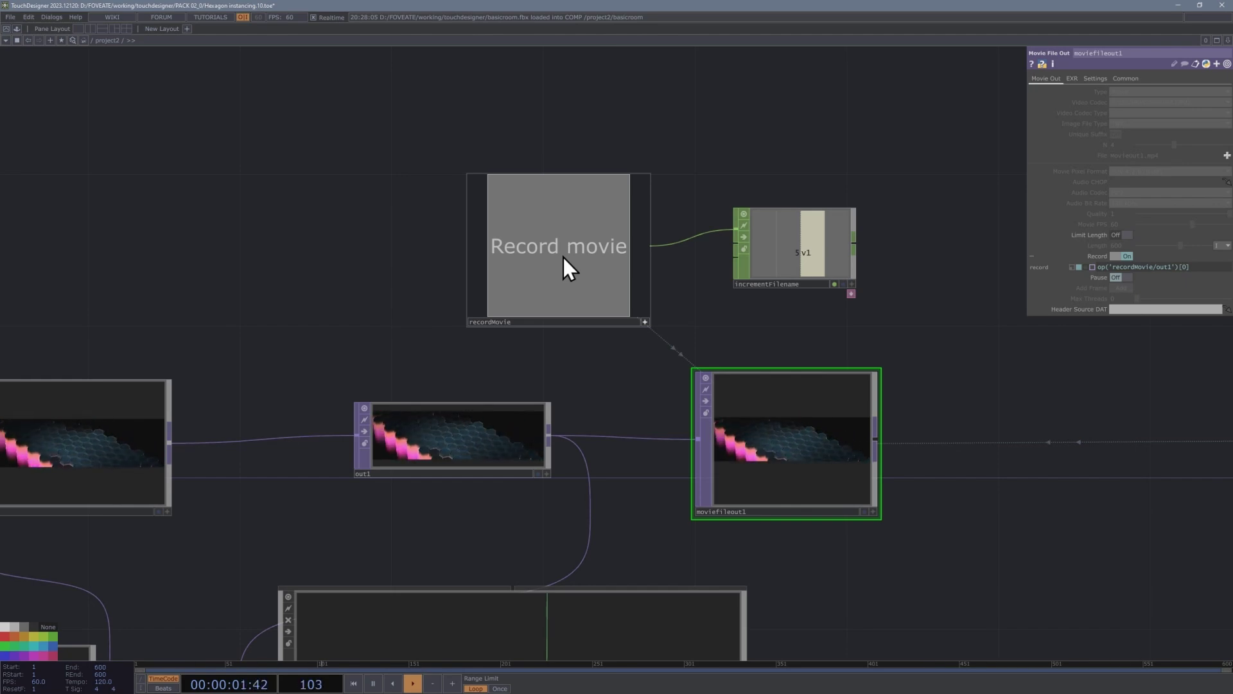
pyautogui.click(563, 256)
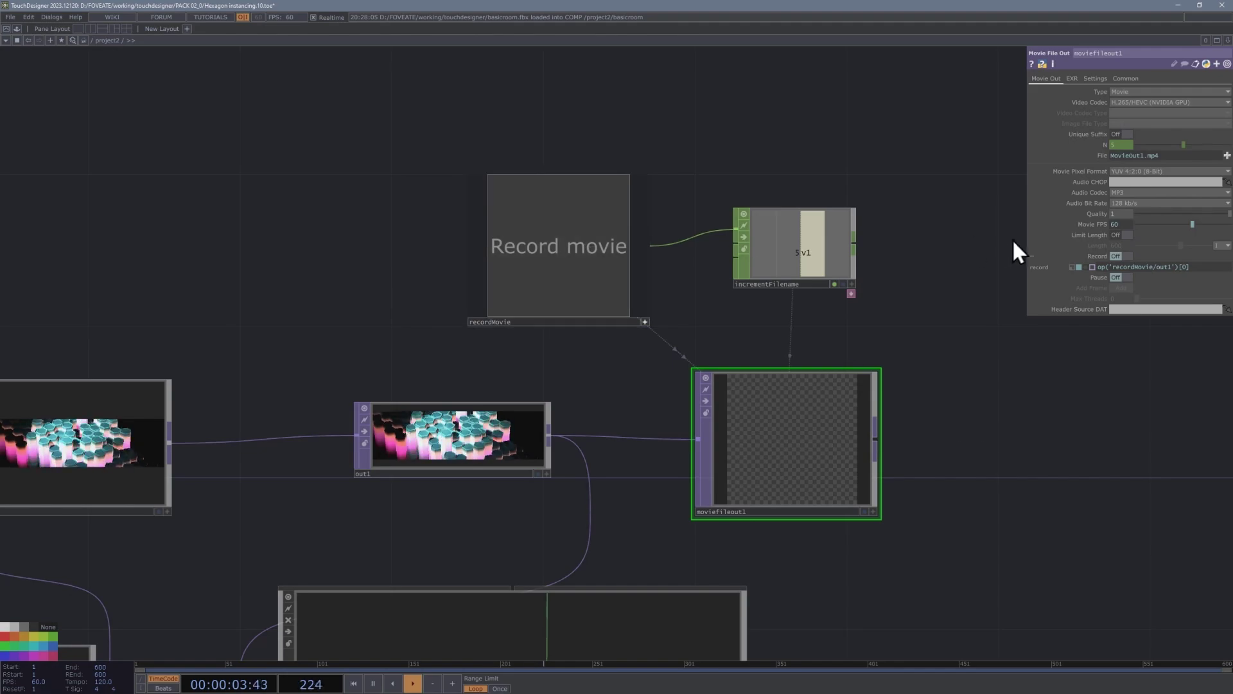
# Switch to the Foveate scene and import MovieOut1.mp4 from the PACK 02_0 folder.
pyautogui.click(1178, 5)
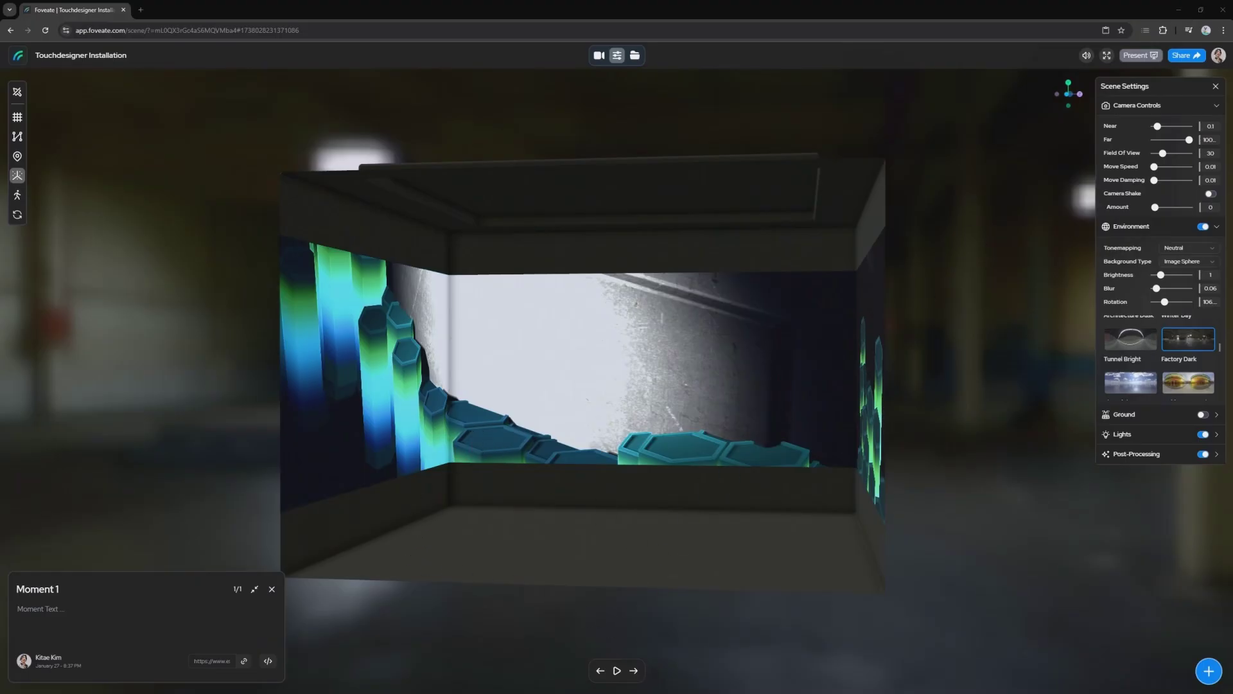
pyautogui.hotkey('alt', 'Tab')
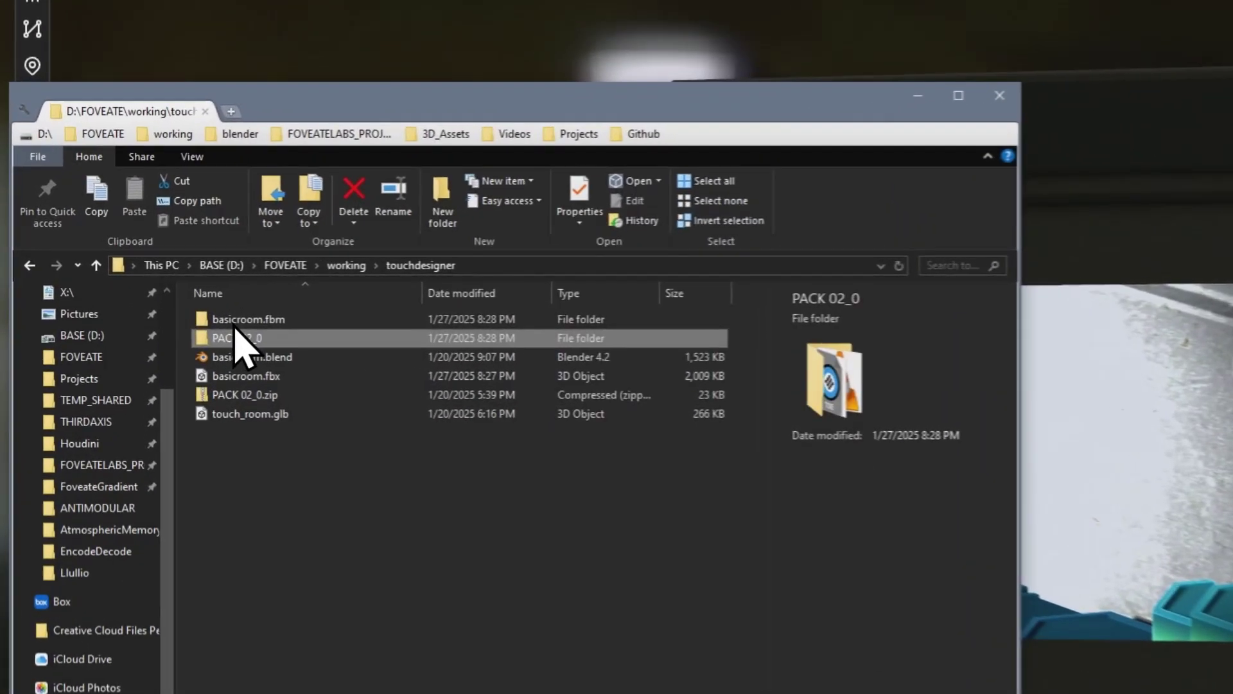
pyautogui.doubleClick(120, 302)
pyautogui.click(335, 323)
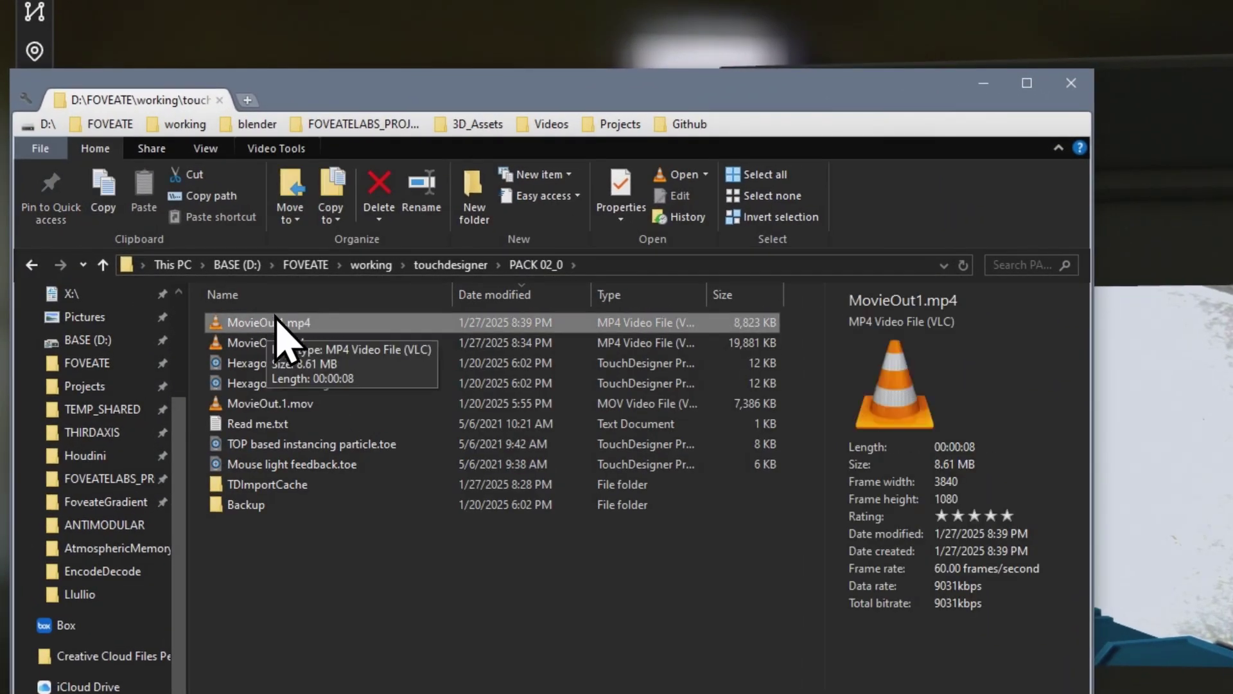
pyautogui.moveTo(309, 323); pyautogui.dragTo(699, 369)
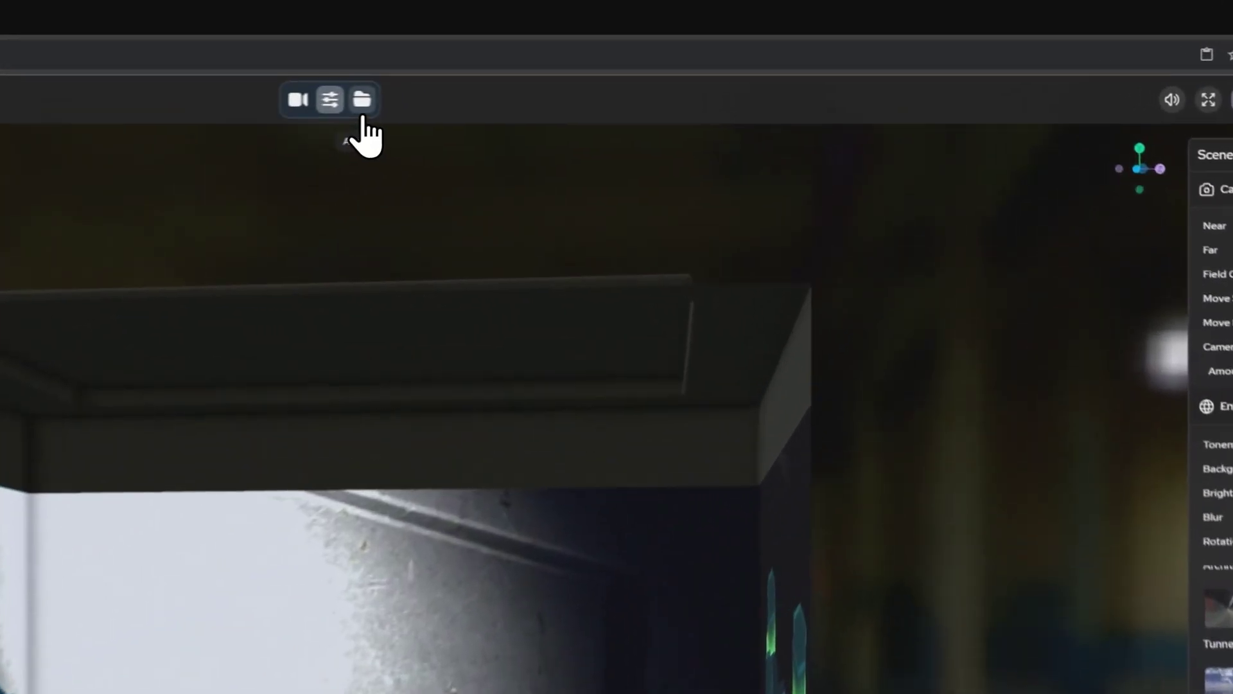
# Map the MovieOut1.mp4 asset onto the room by setting its video mesh to touch_room.glb.
pyautogui.click(635, 55)
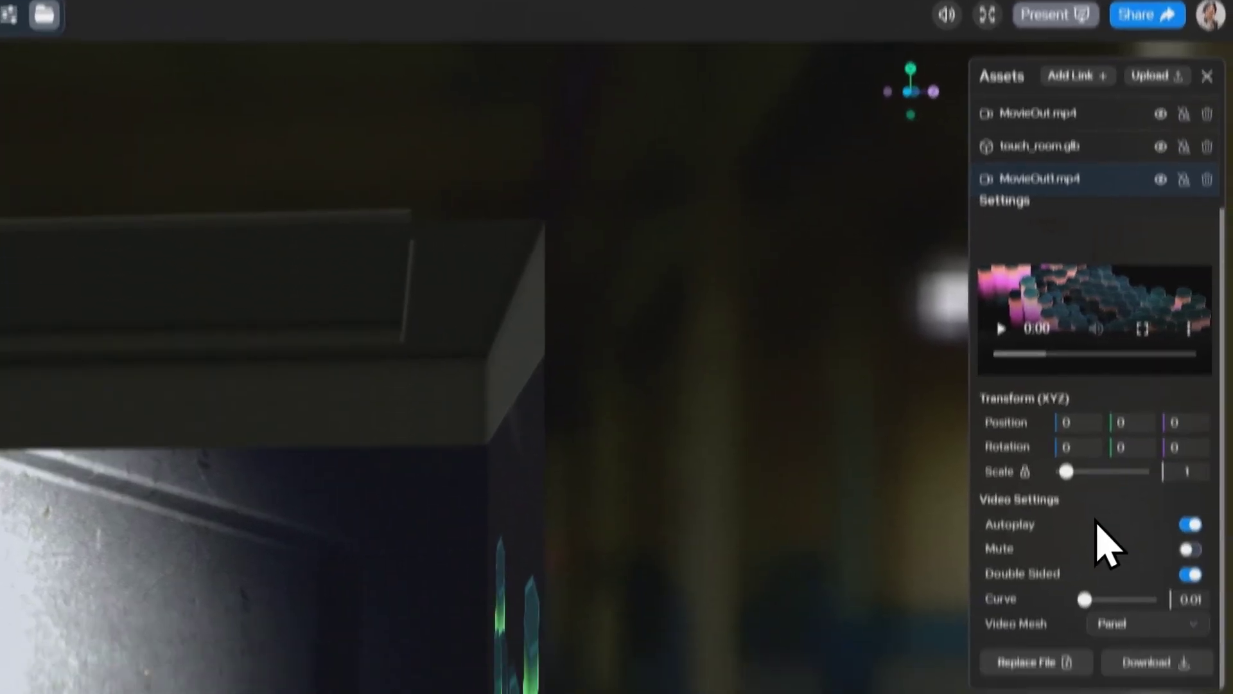
pyautogui.click(1137, 623)
pyautogui.click(1122, 675)
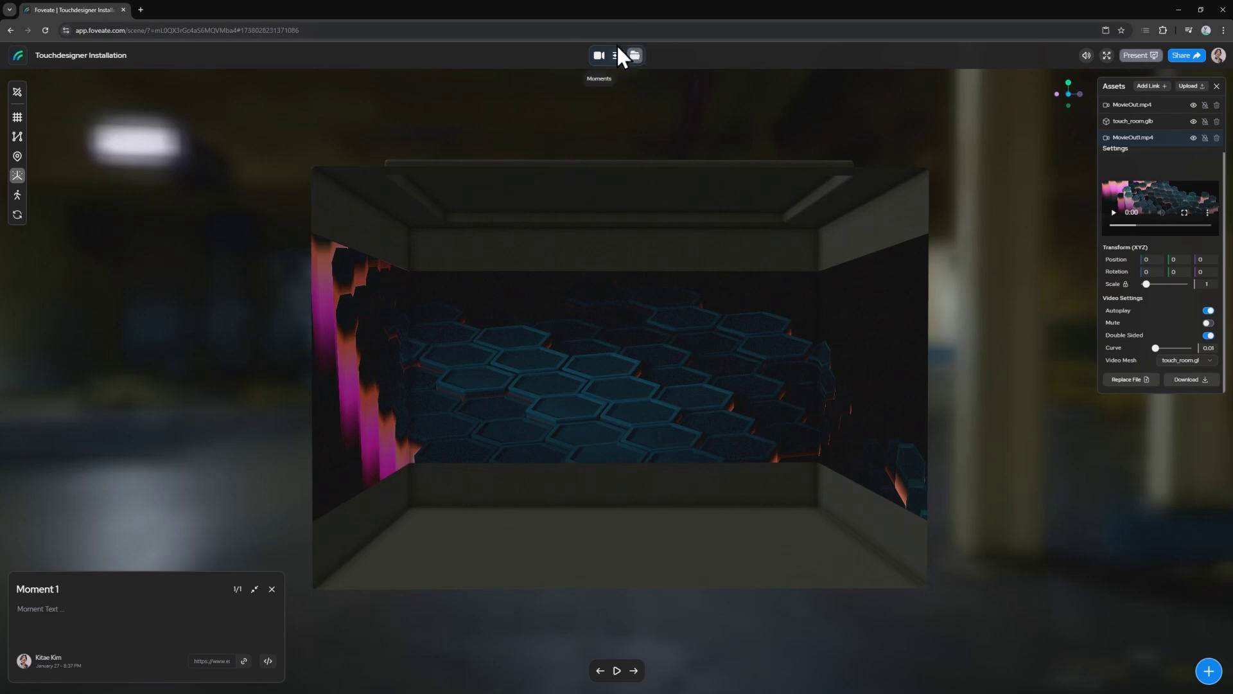
# Add a second moment from a closer camera view into the room.
pyautogui.click(596, 57)
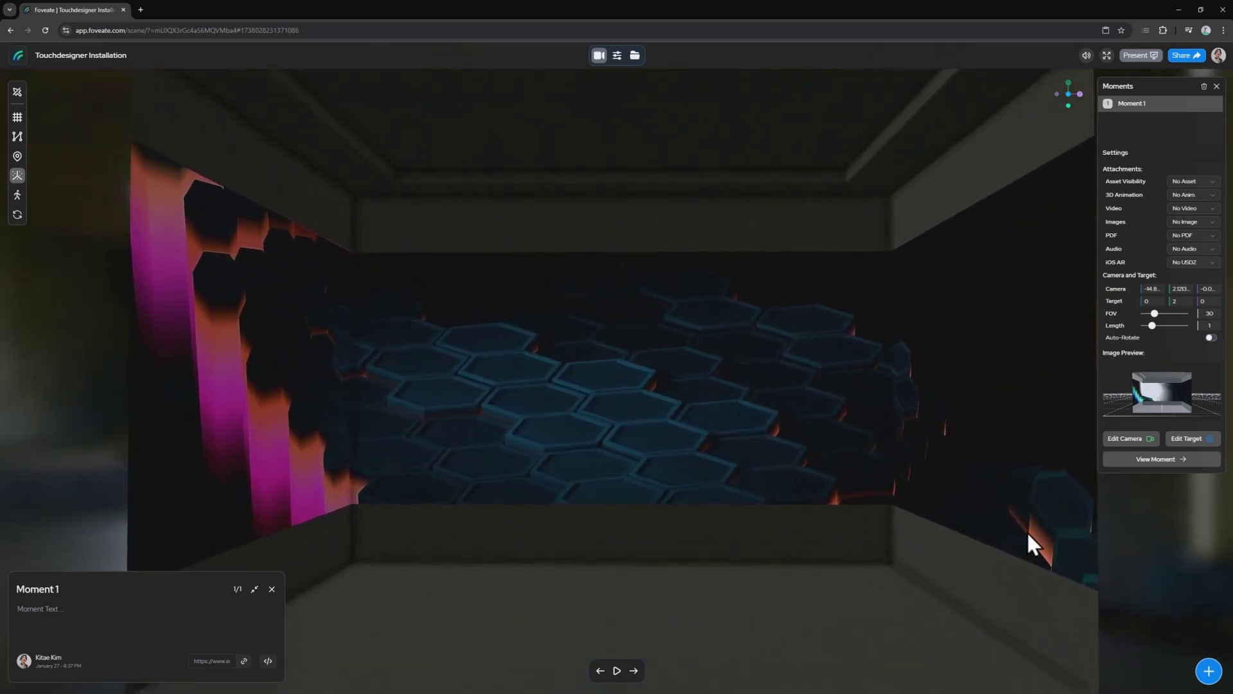
pyautogui.click(1208, 669)
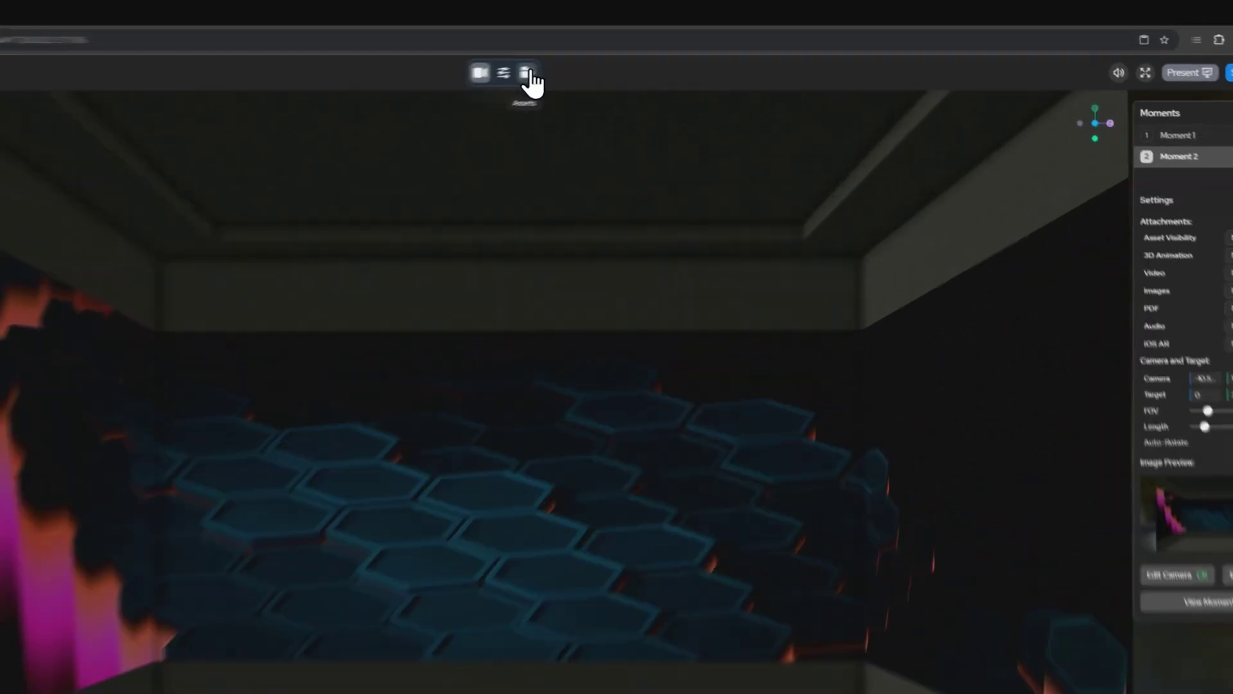
# Turn off autoplay for both the MovieOut1.mp4 and MovieOut.mp4 video assets.
pyautogui.click(634, 55)
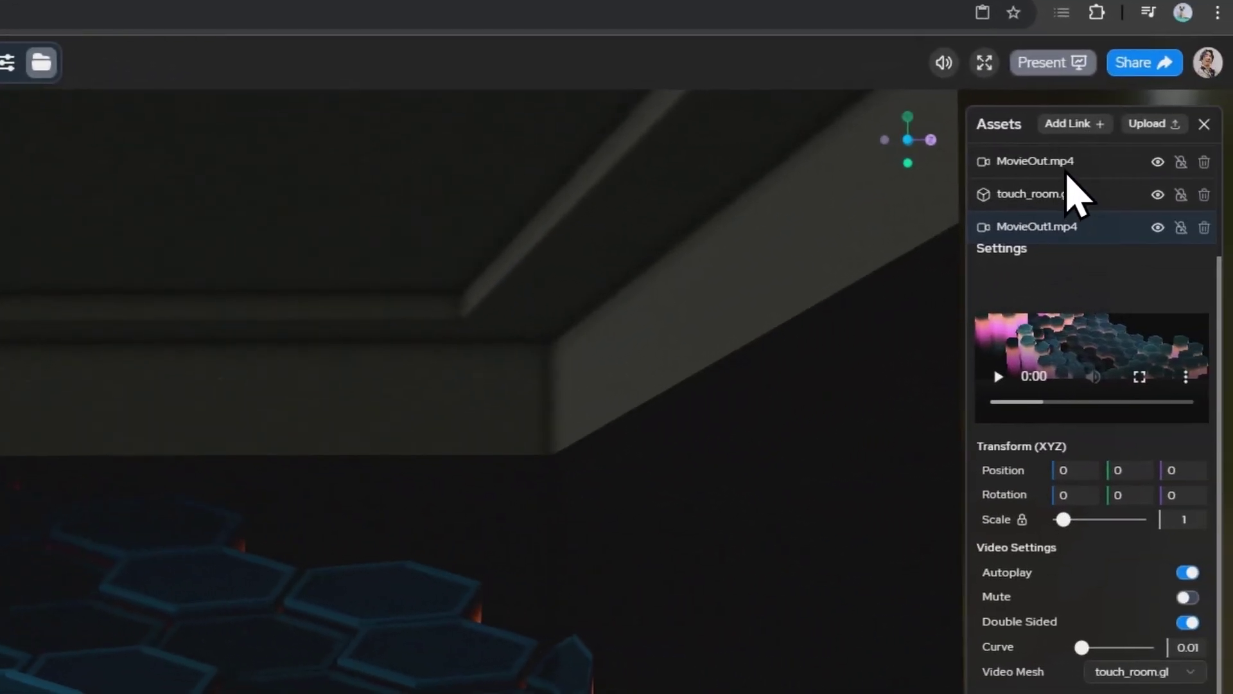
pyautogui.click(1182, 534)
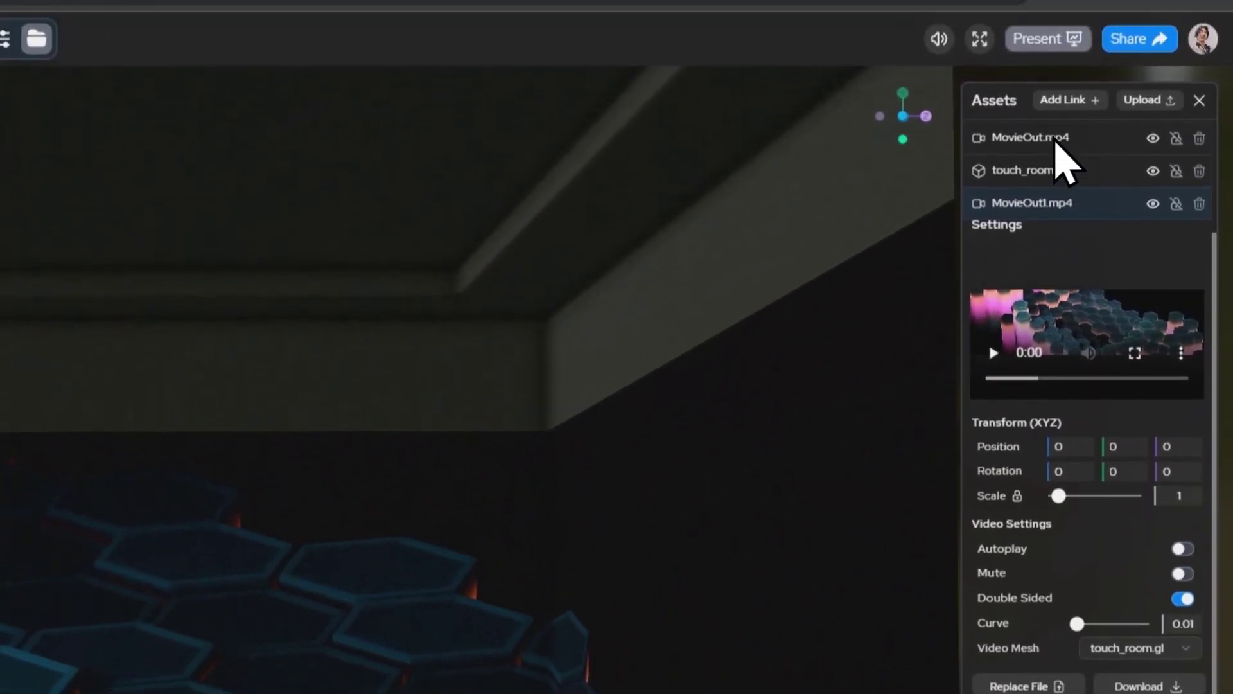
pyautogui.click(1061, 125)
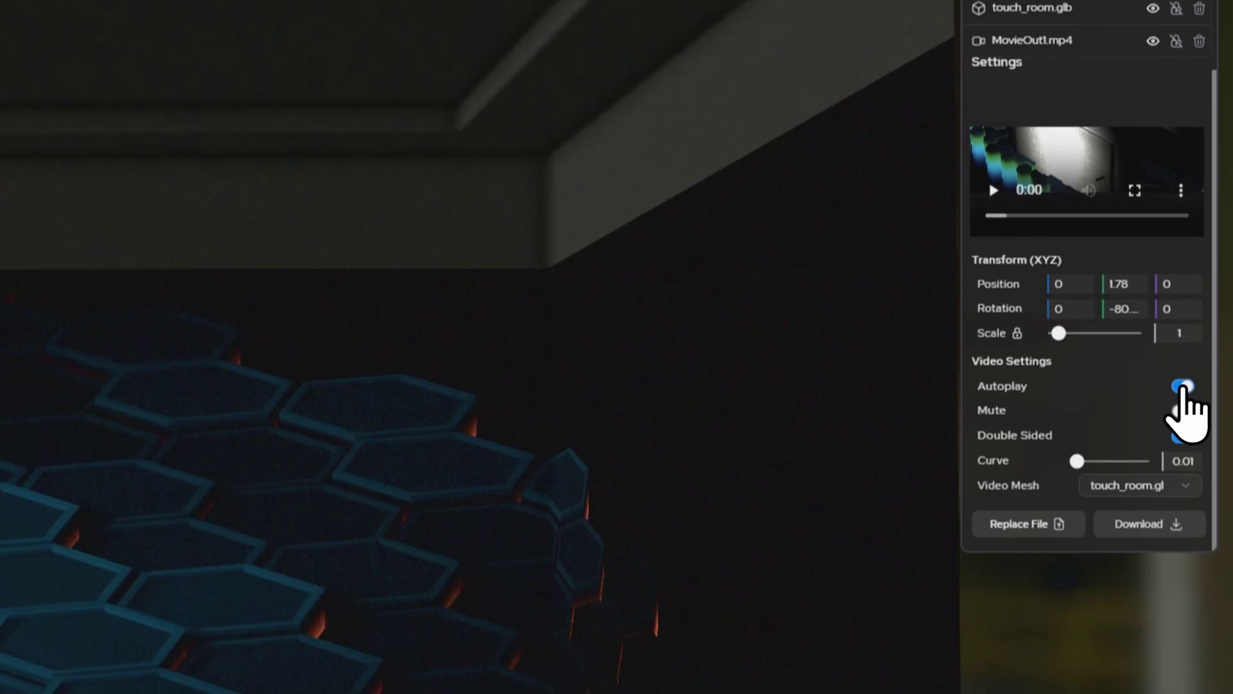
pyautogui.click(1182, 573)
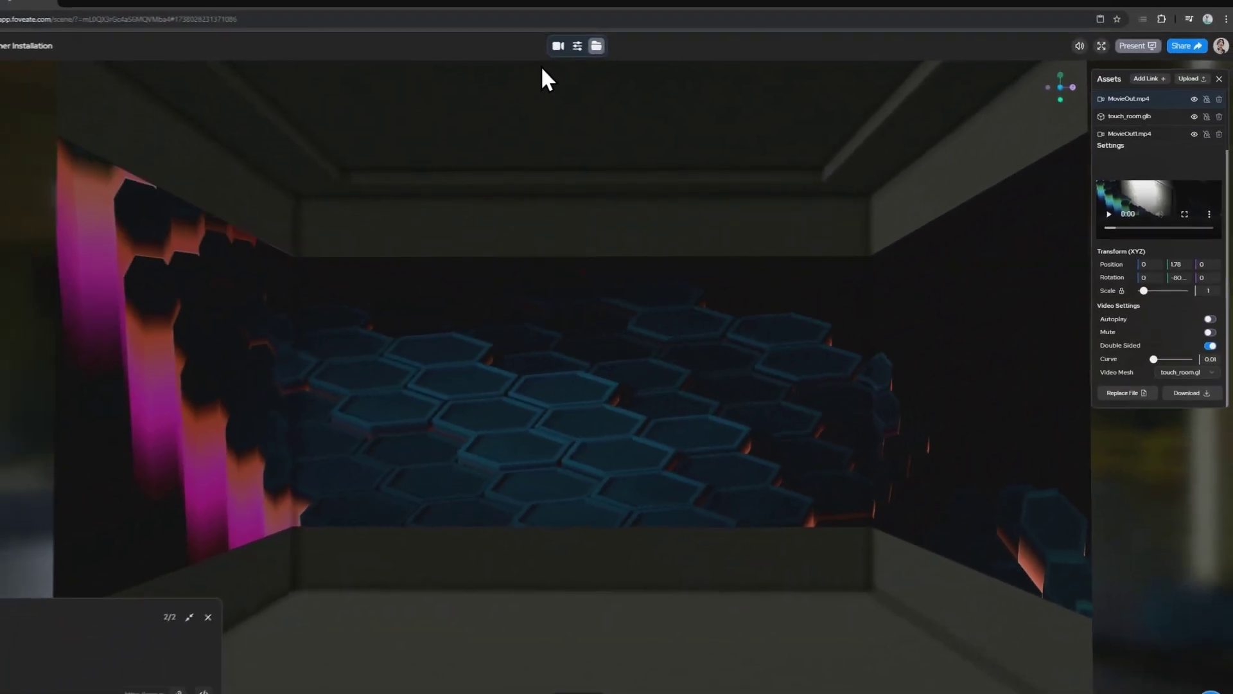
# Attach MovieOut1.mp4 to Moment 2 and MovieOut.mp4 to Moment 1, and view the moments.
pyautogui.click(558, 46)
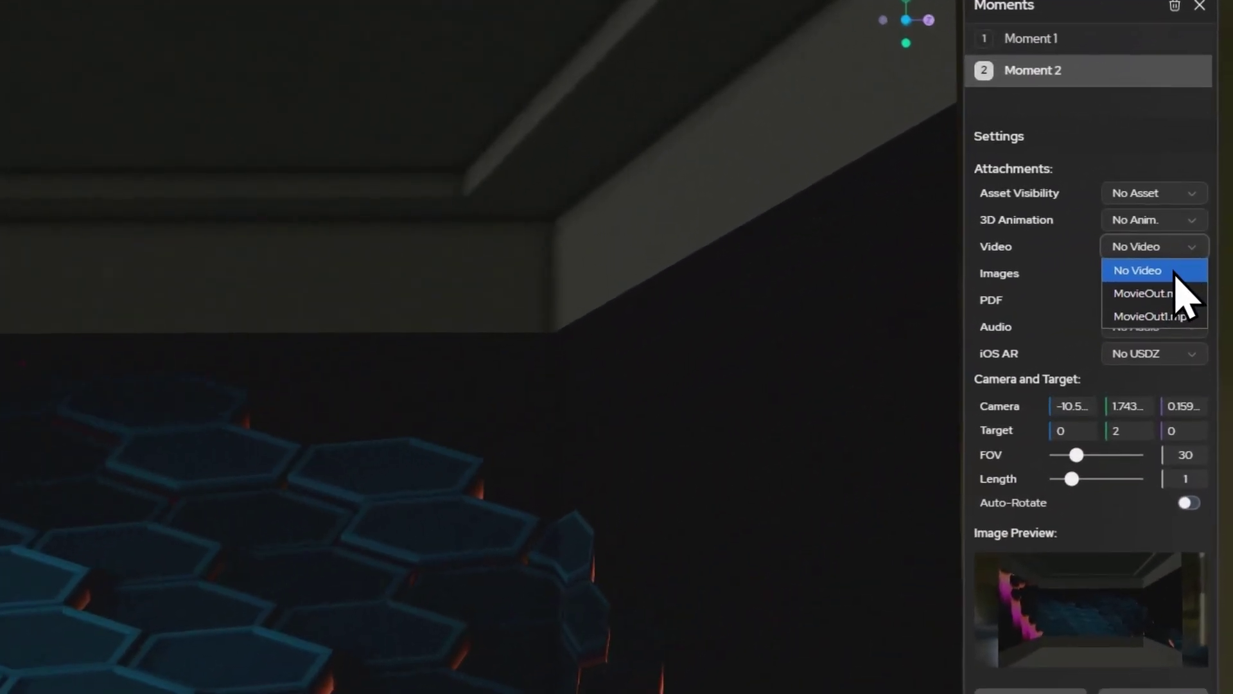
pyautogui.click(1208, 232)
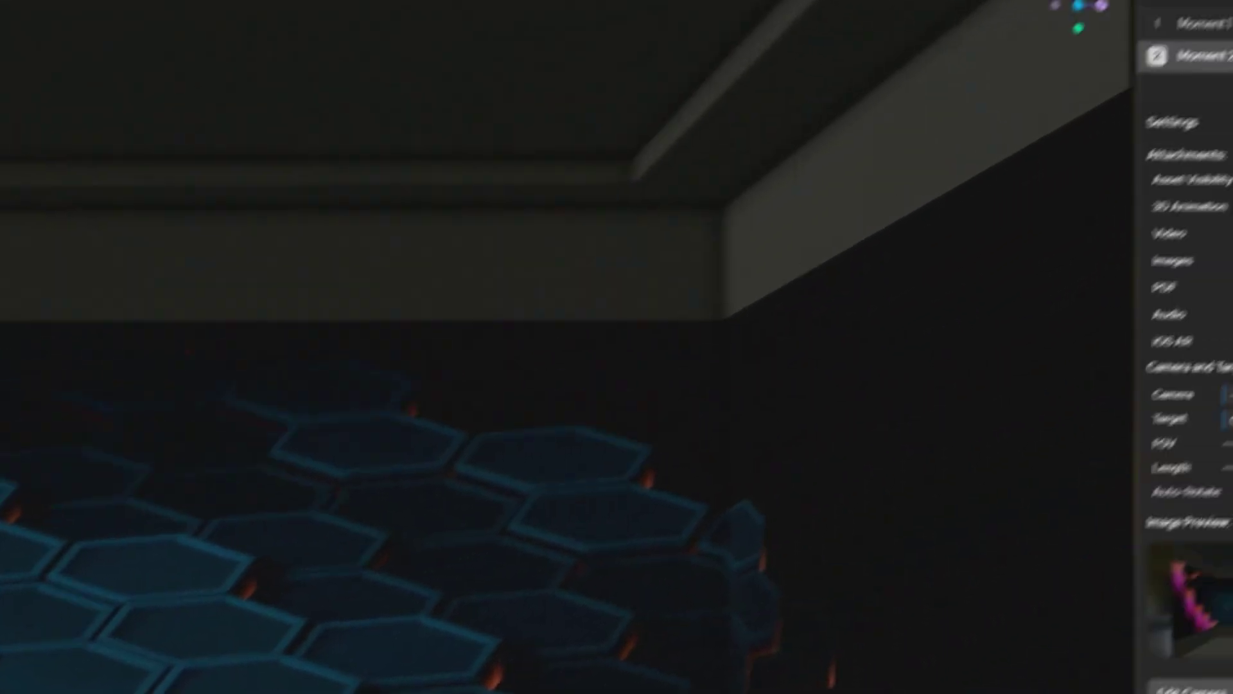
pyautogui.click(1188, 246)
pyautogui.click(1175, 481)
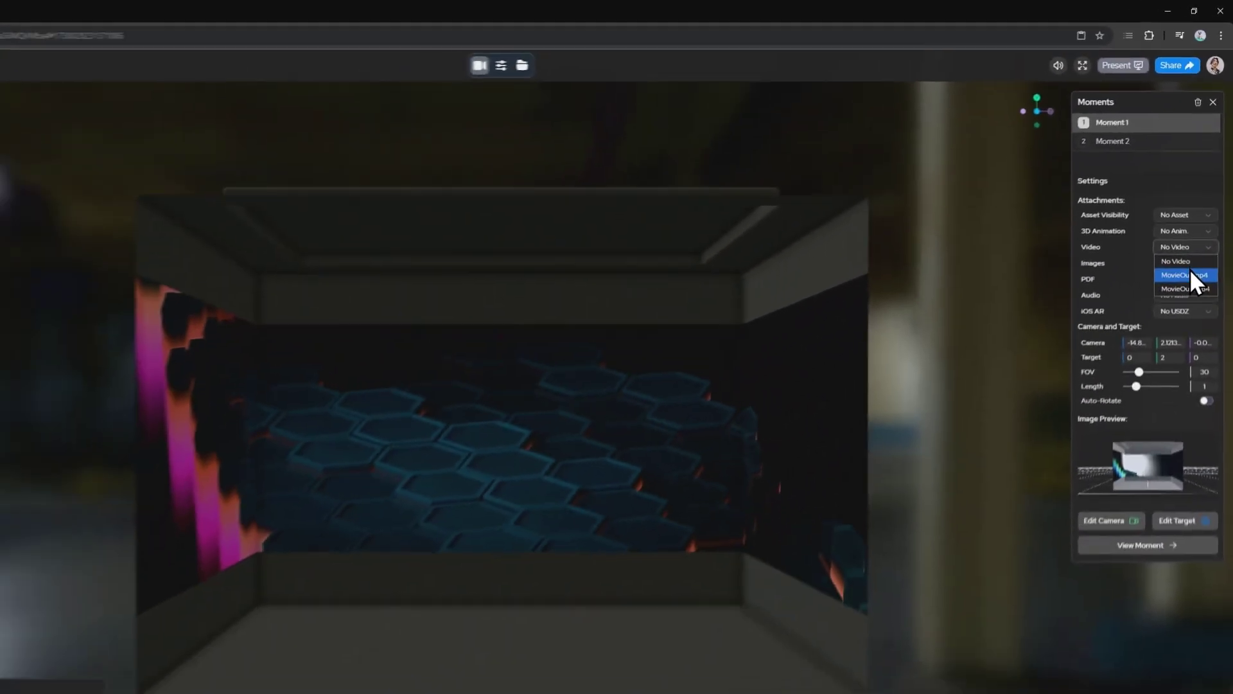
pyautogui.click(1151, 459)
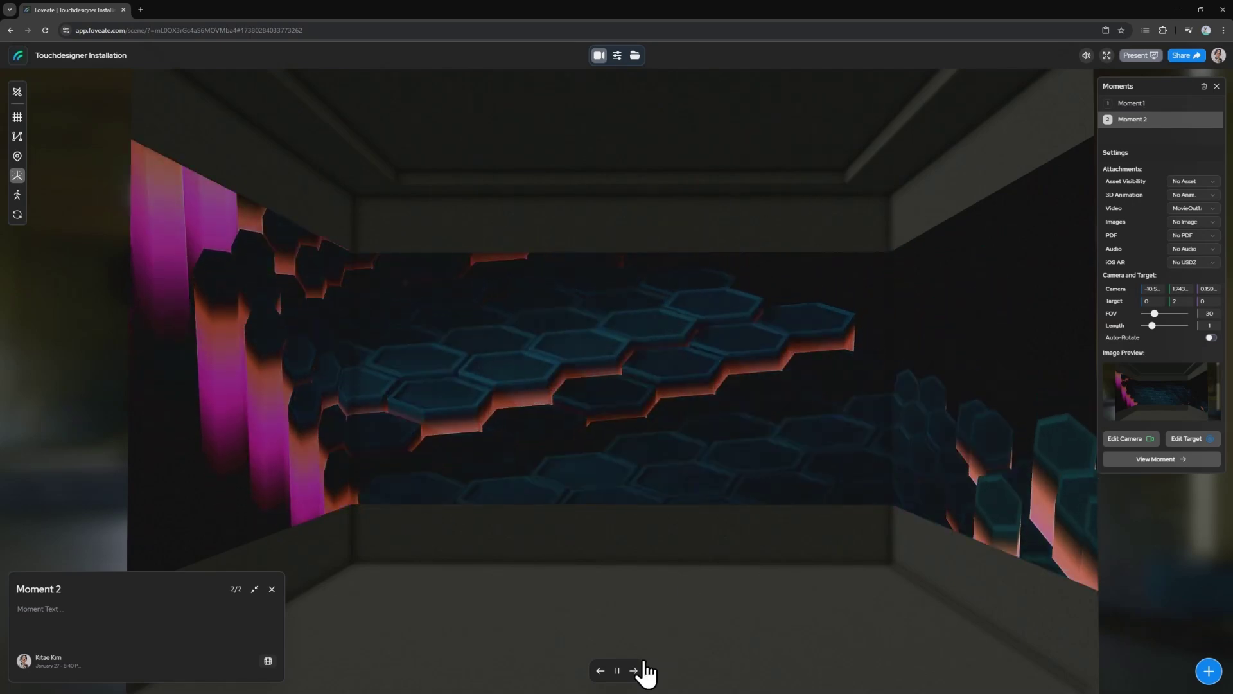
pyautogui.click(634, 670)
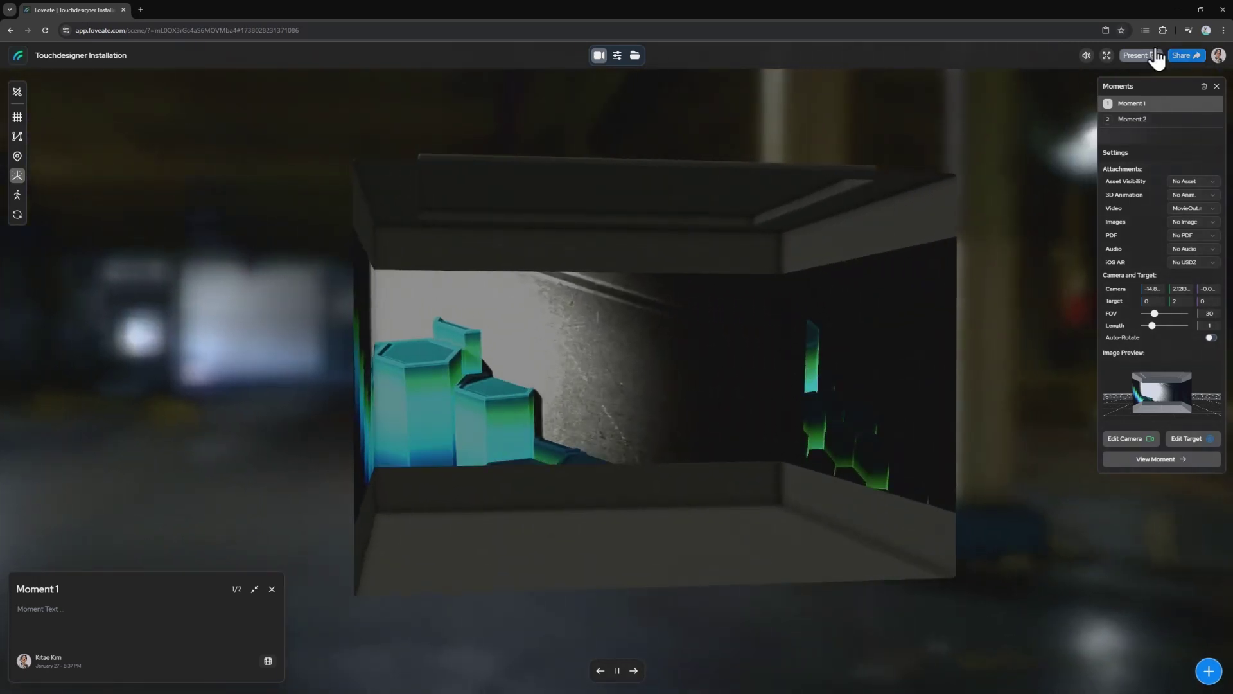
# Add a team member to the scene as editor in the sharing permissions, and view the email invite form without sending it.
pyautogui.click(1185, 56)
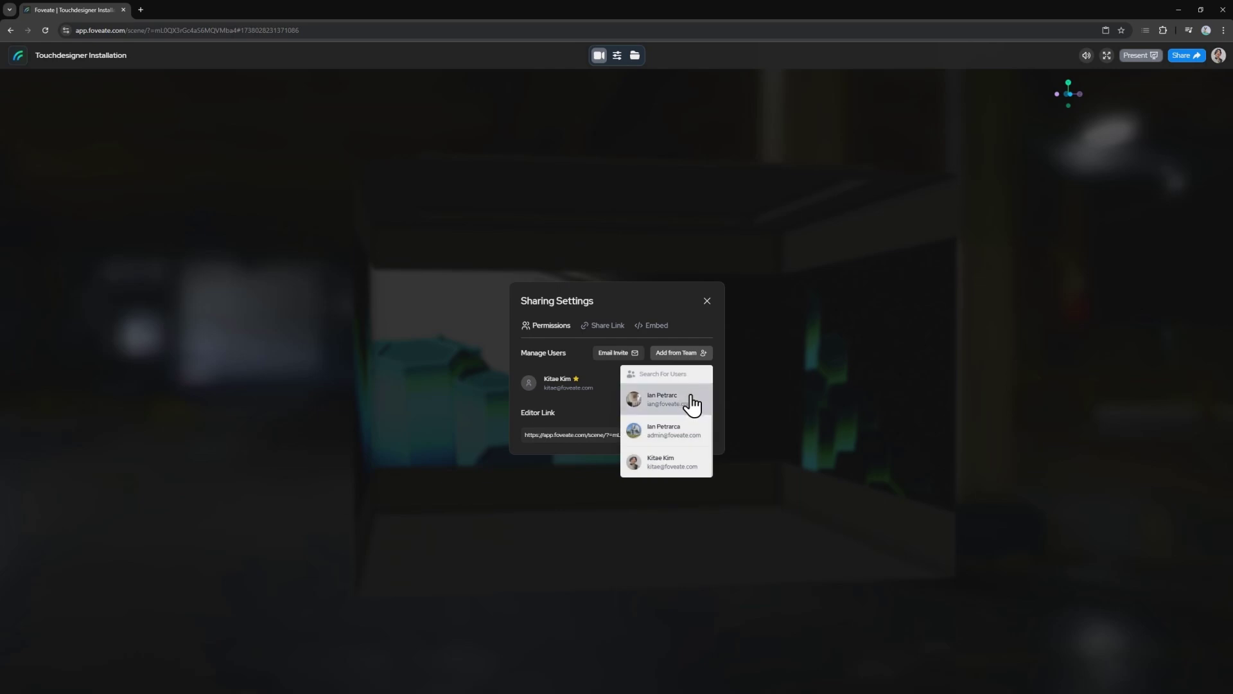
pyautogui.click(692, 403)
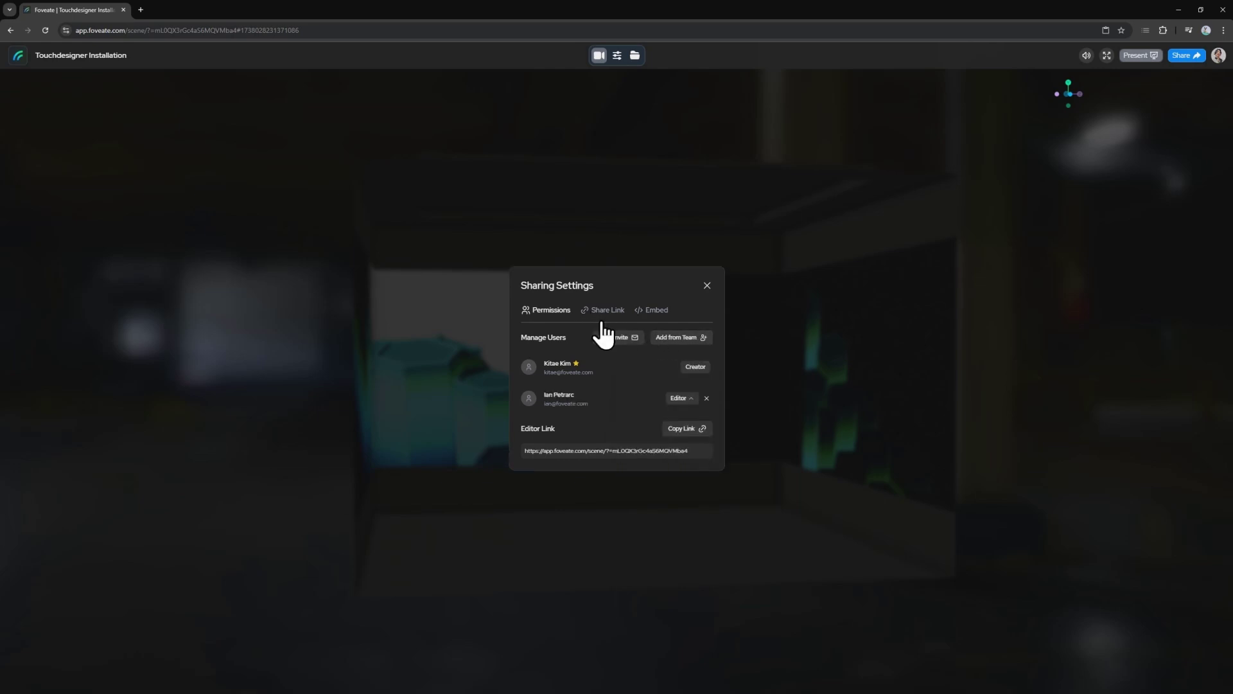
pyautogui.click(608, 337)
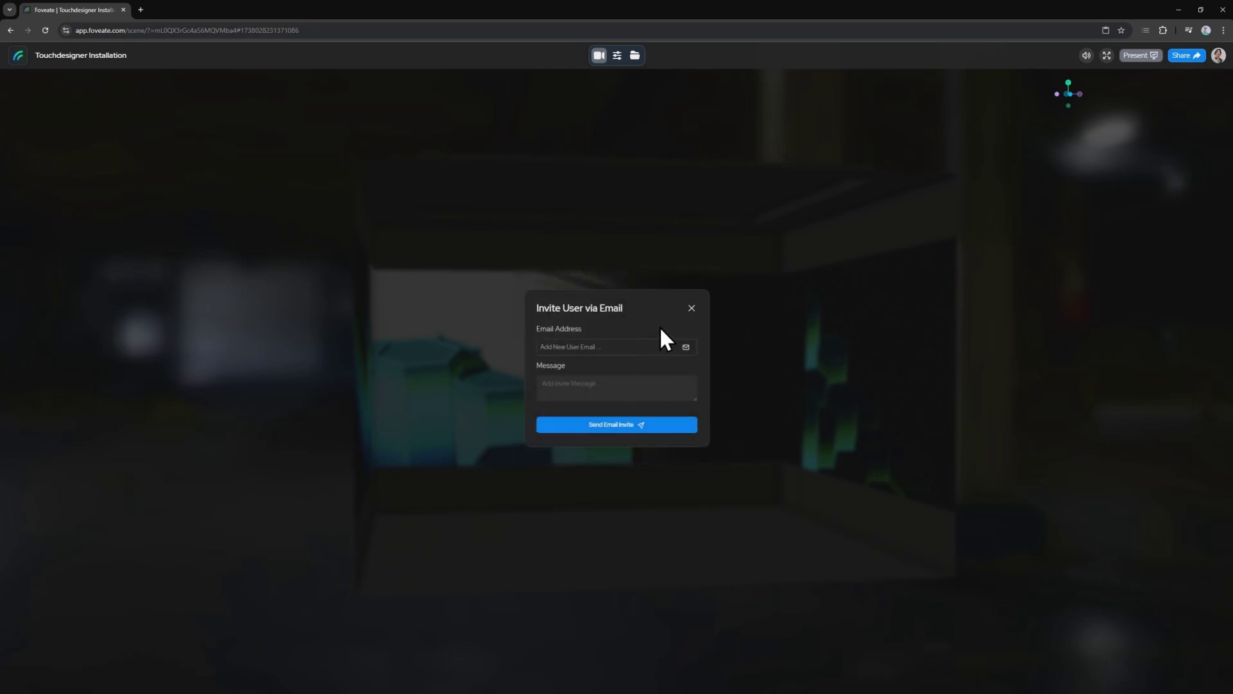
pyautogui.click(692, 309)
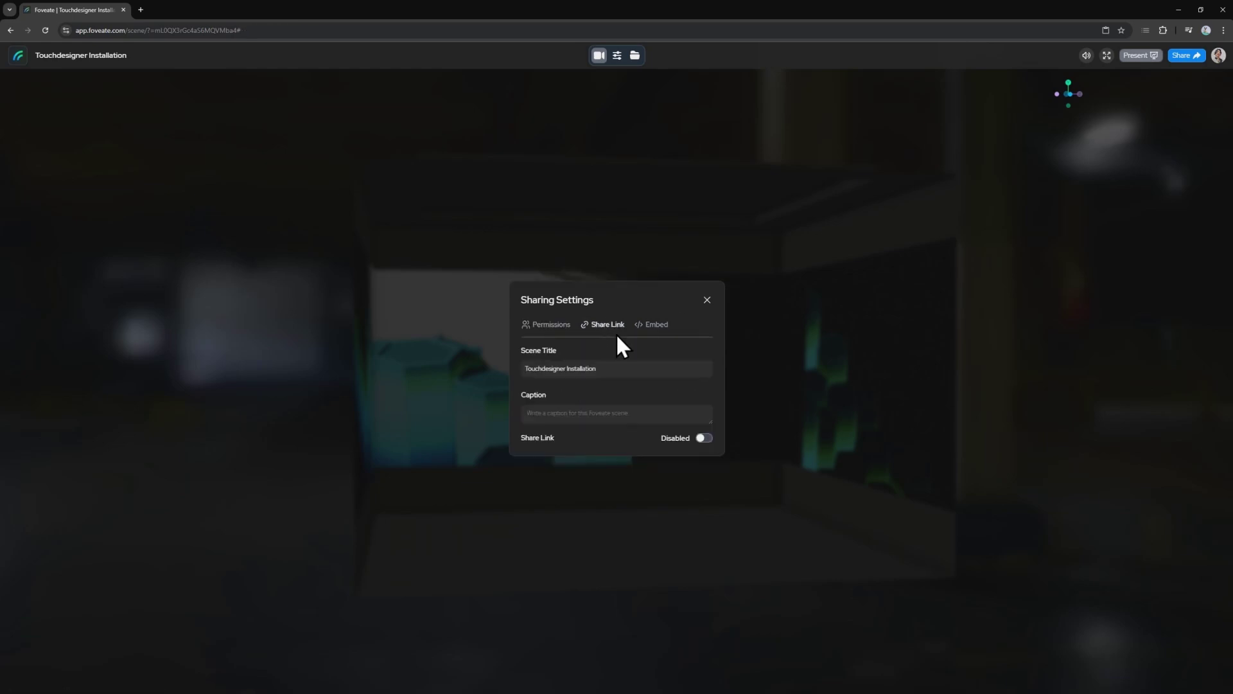
# Enable the scene's public share link and close the sharing settings.
pyautogui.click(704, 438)
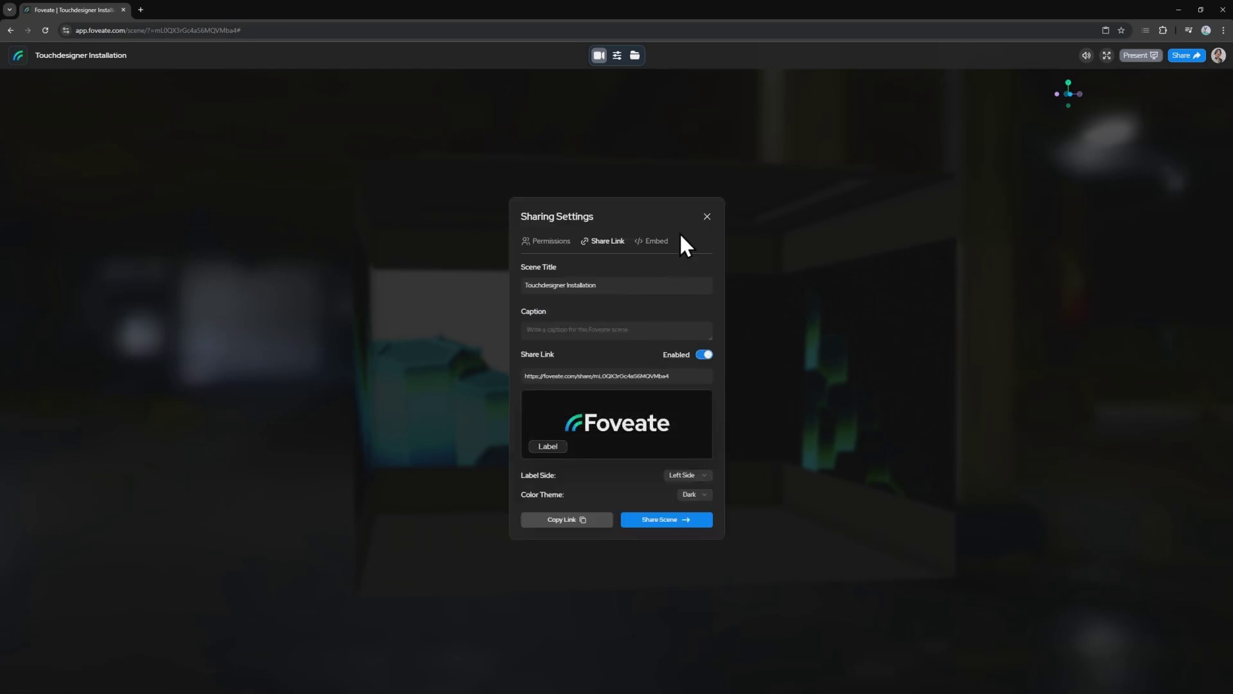
pyautogui.click(707, 217)
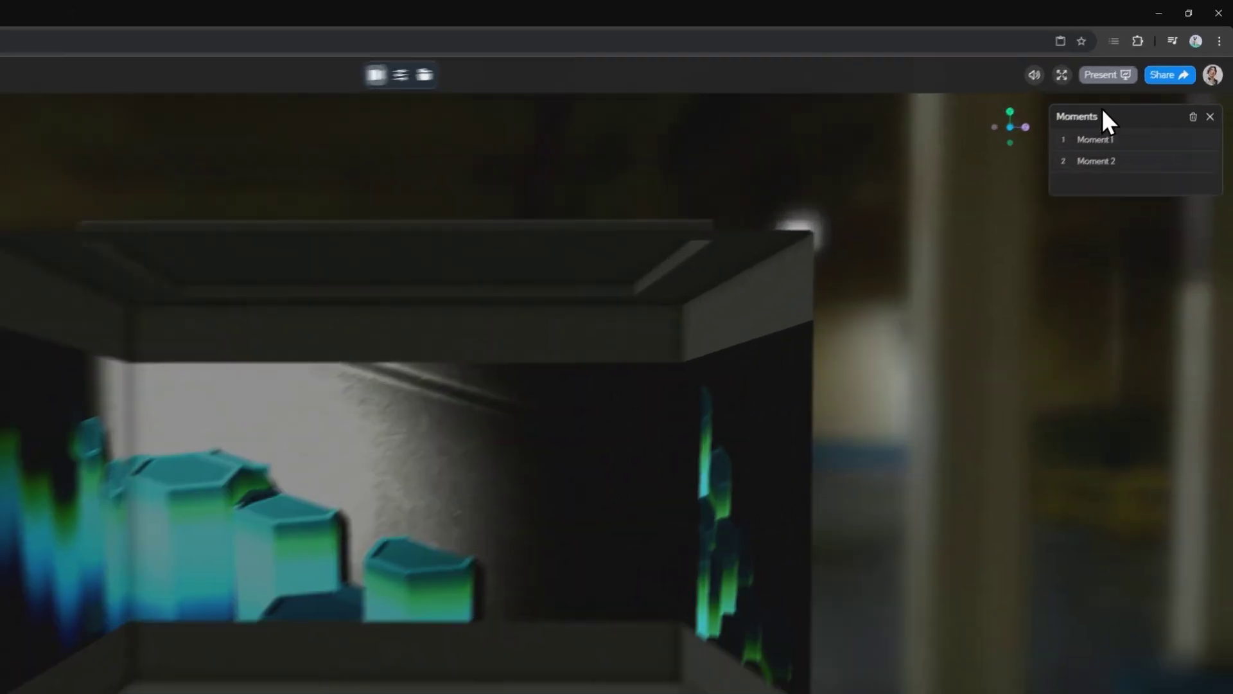
# Start presenting the scene and set the environment brightness to 2.
pyautogui.click(1140, 55)
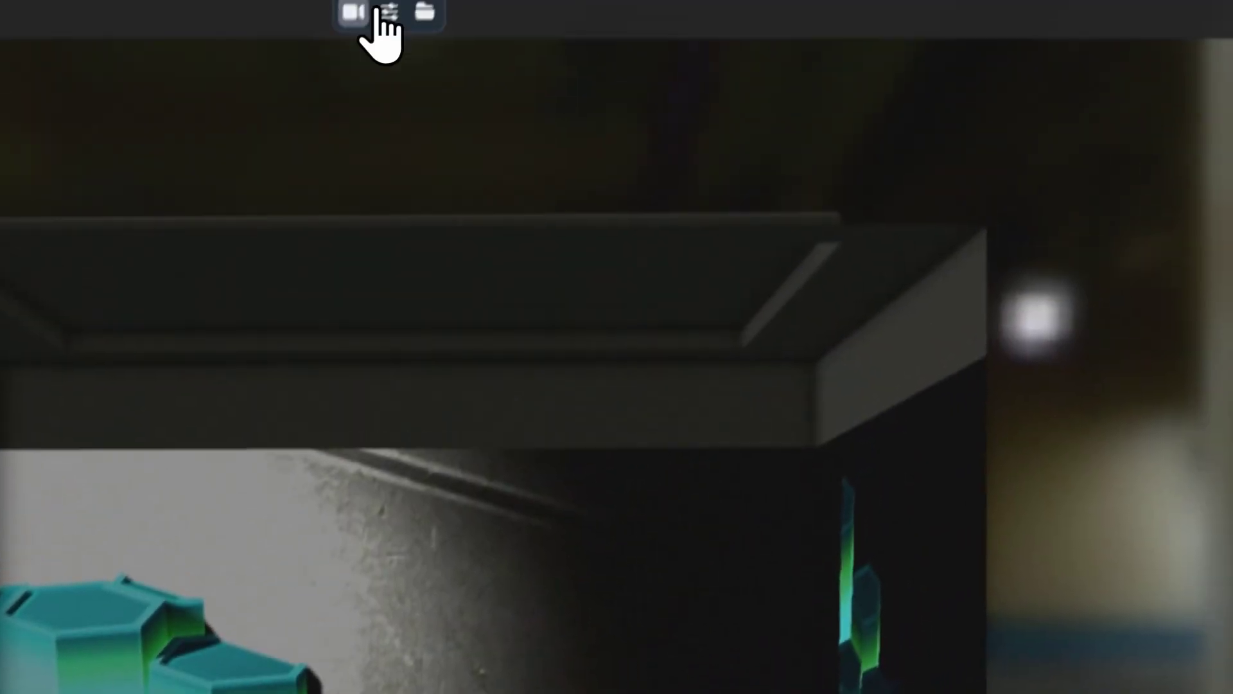
pyautogui.click(385, 14)
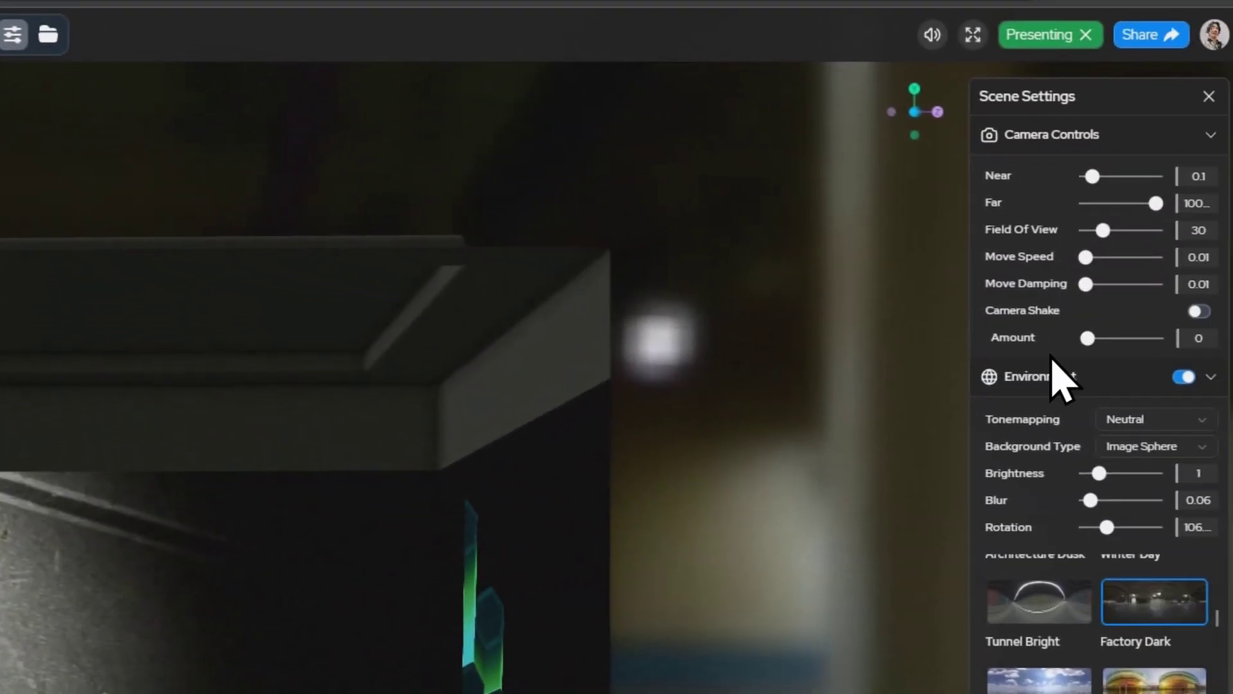
pyautogui.moveTo(1099, 473); pyautogui.dragTo(1108, 472)
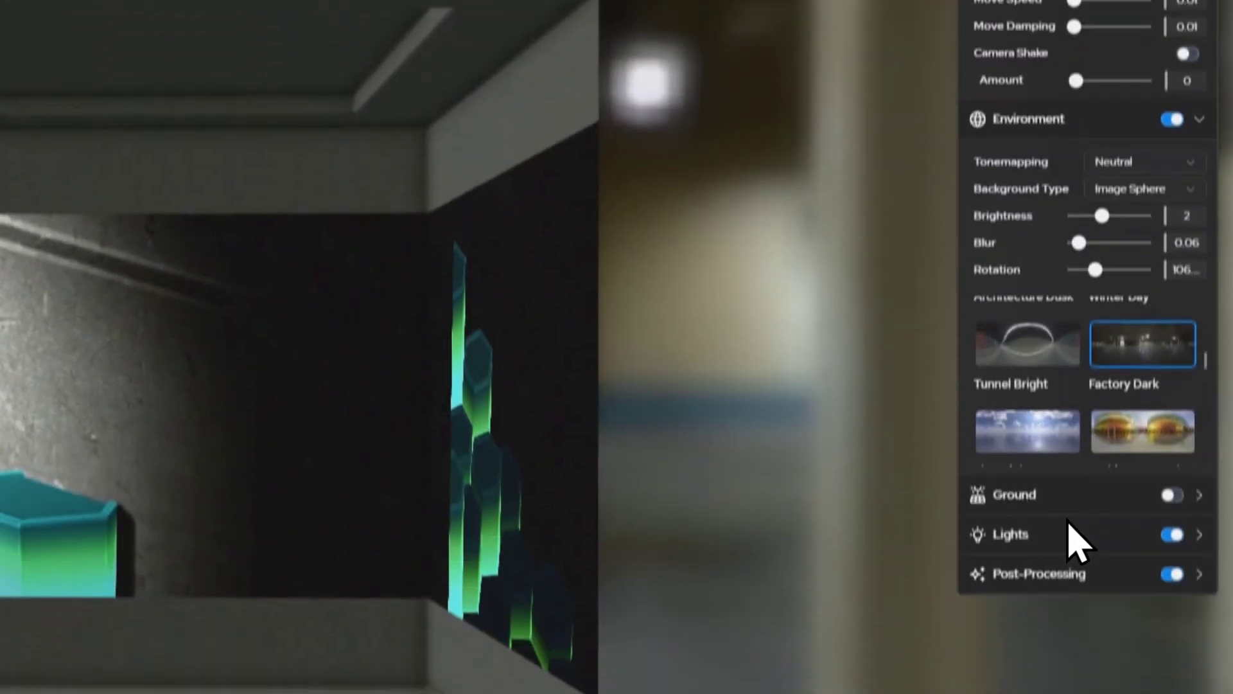
# Enable bloom and chromatic aberration in the scene's post-processing settings.
pyautogui.click(1060, 571)
pyautogui.scroll(-2, 1067, 504)
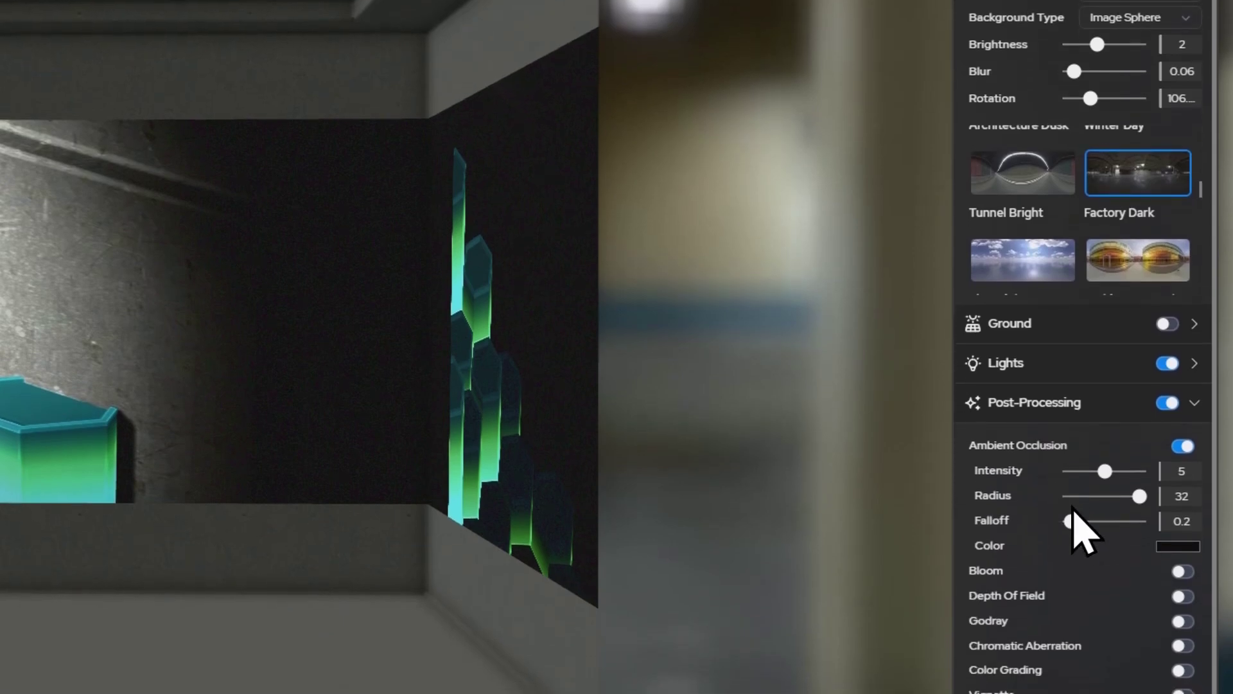
pyautogui.click(1181, 418)
pyautogui.scroll(-3, 1181, 478)
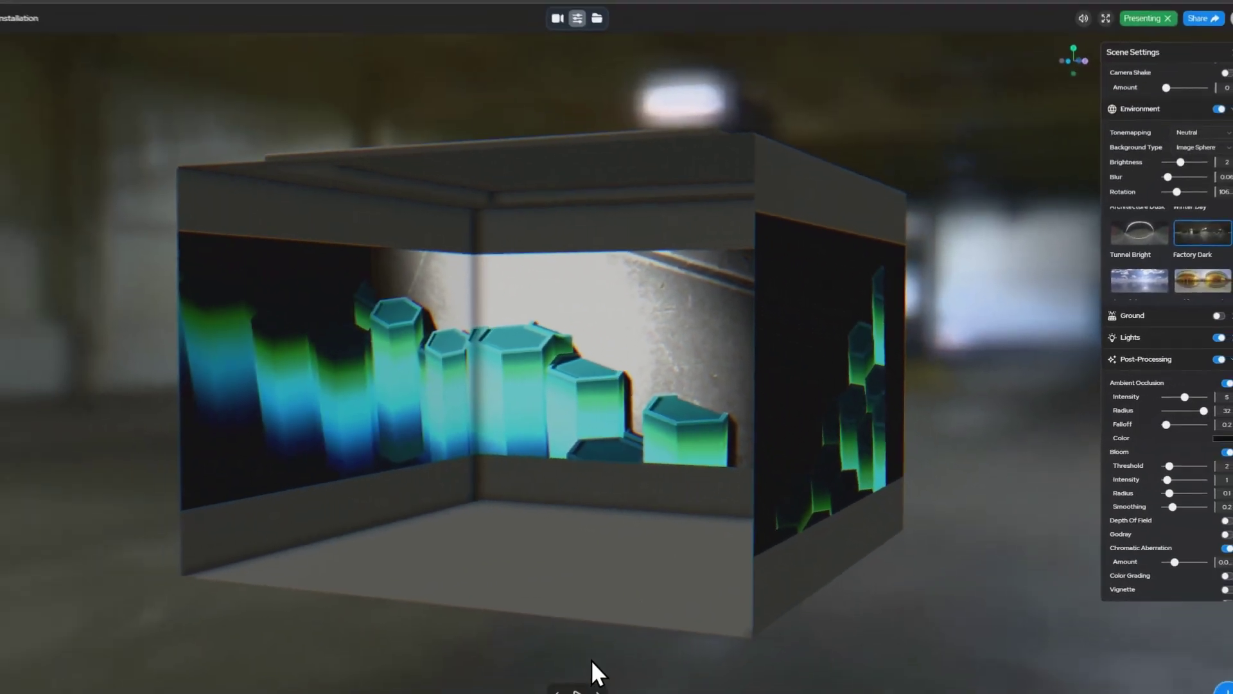
# Step through the moments to Moment 2 while presenting.
pyautogui.click(598, 690)
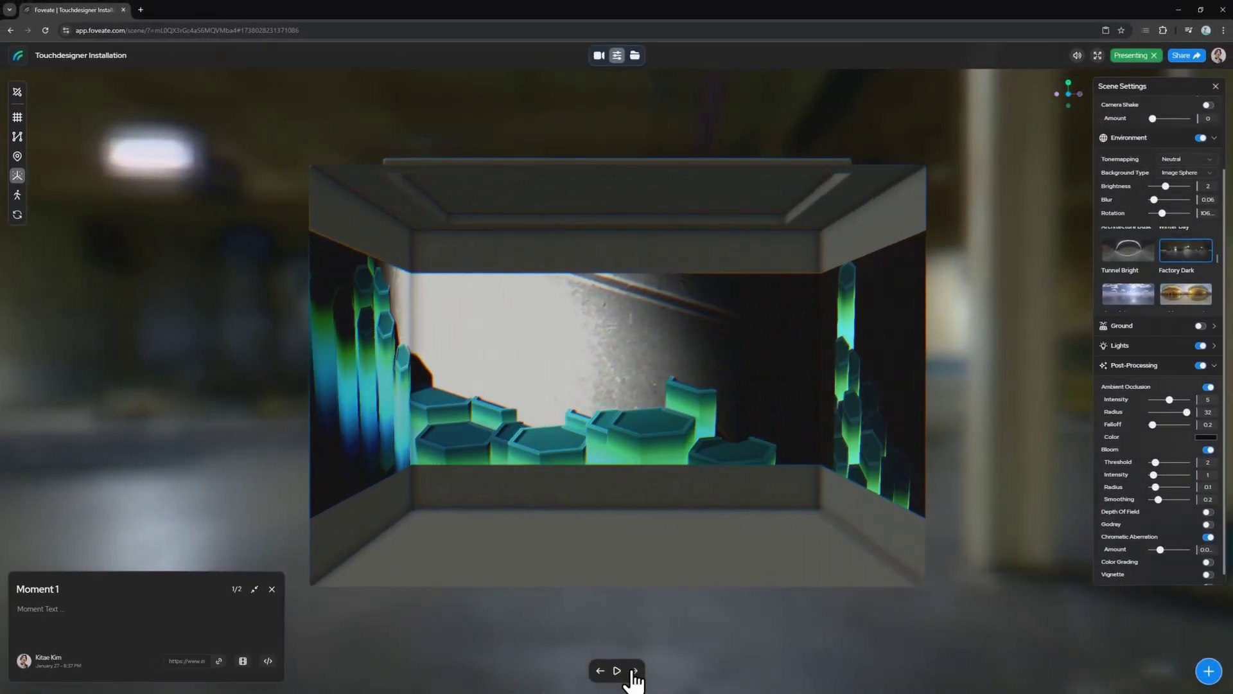
pyautogui.click(635, 671)
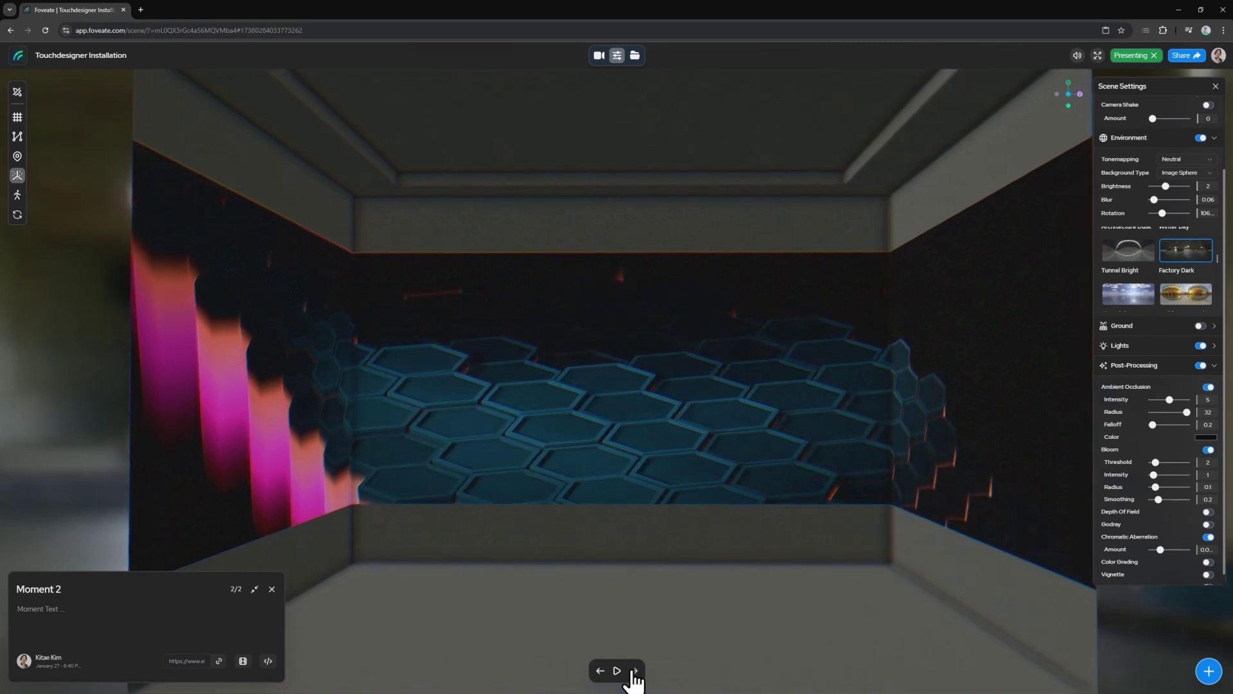
# Go to Moment 1, switch to File Explorer, and open the entourage folder inside working\premiumcatalog in a new tab.
pyautogui.click(634, 670)
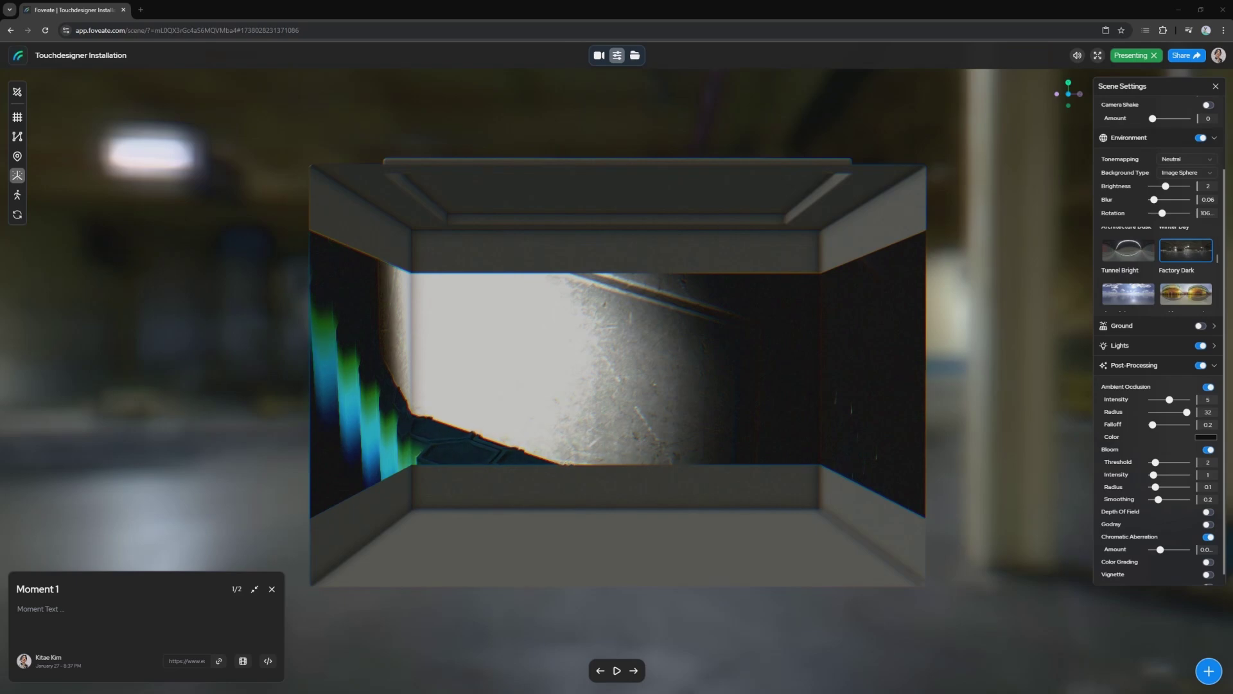
pyautogui.hotkey('alt', 'Tab')
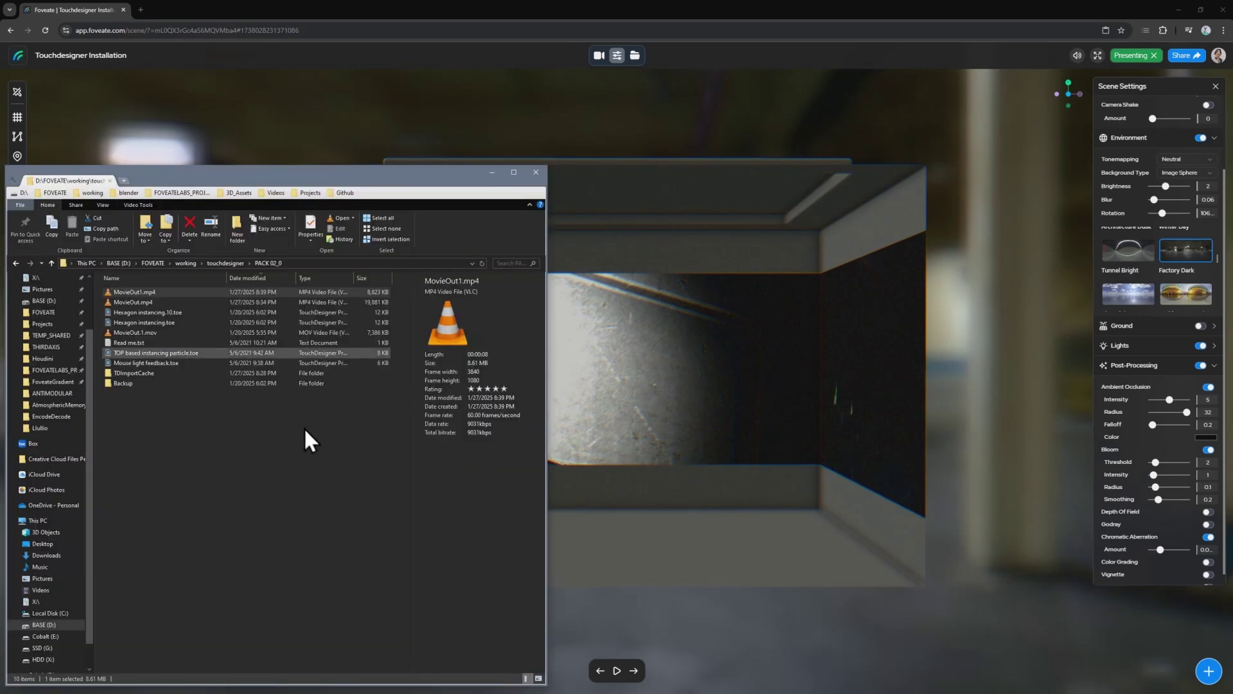
pyautogui.click(121, 180)
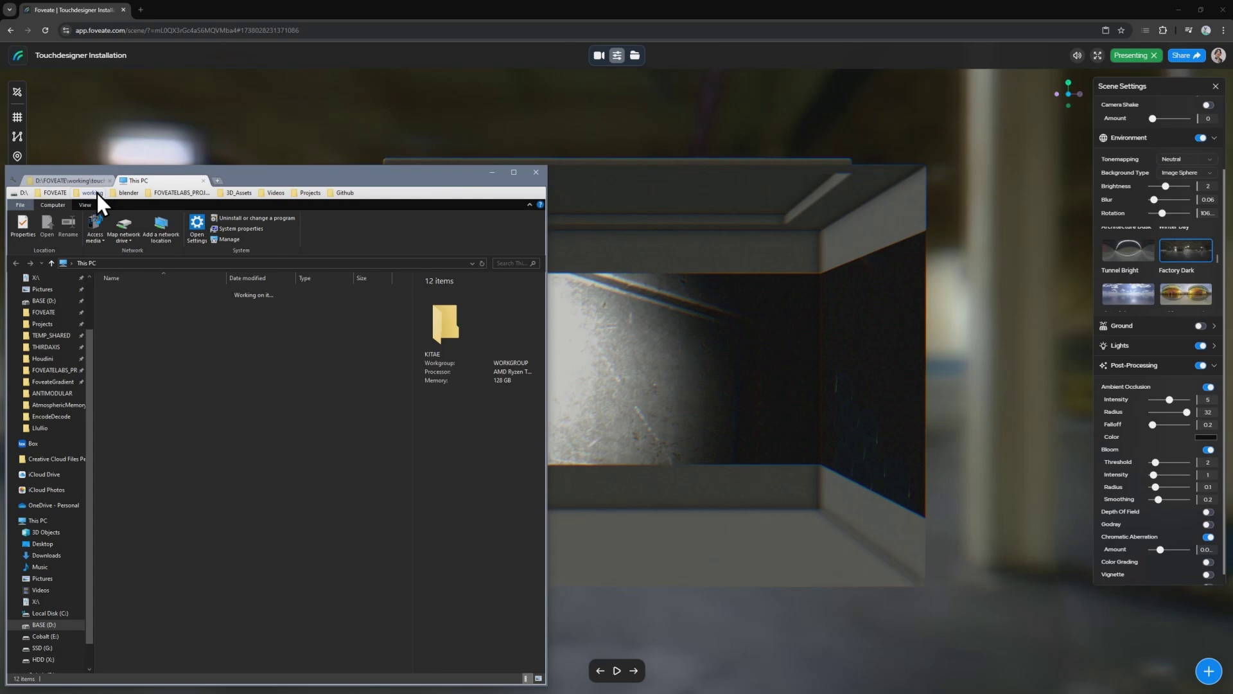
pyautogui.click(96, 191)
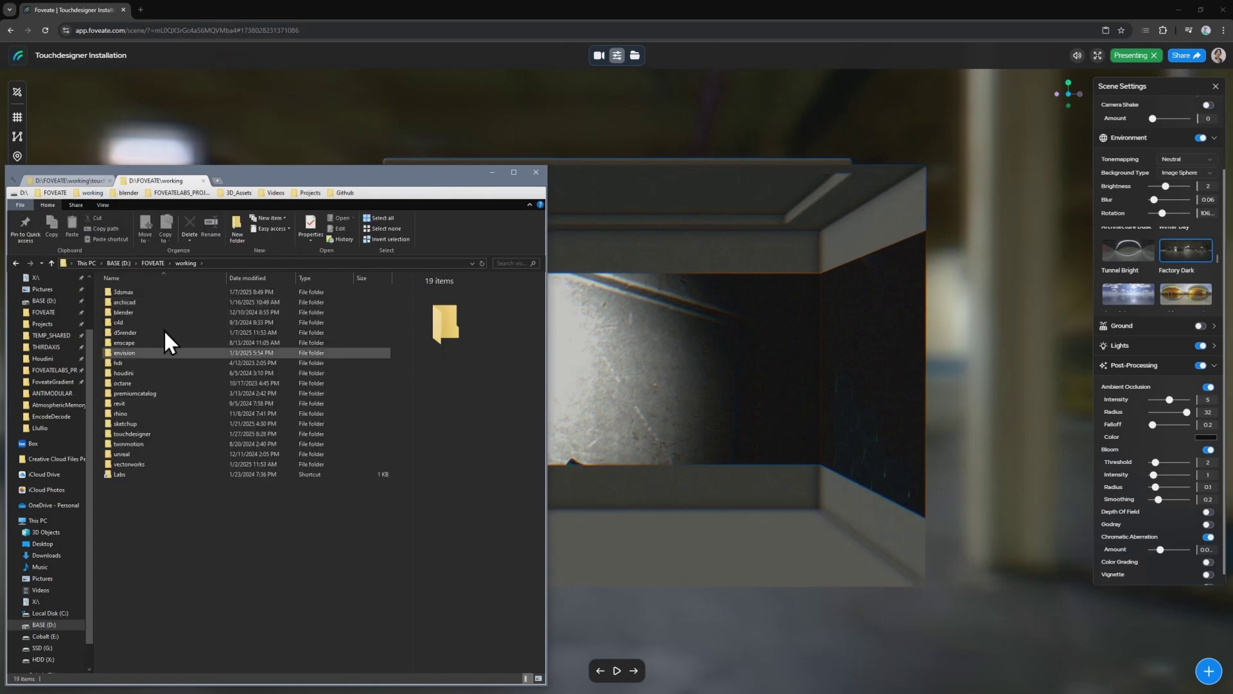
pyautogui.doubleClick(160, 391)
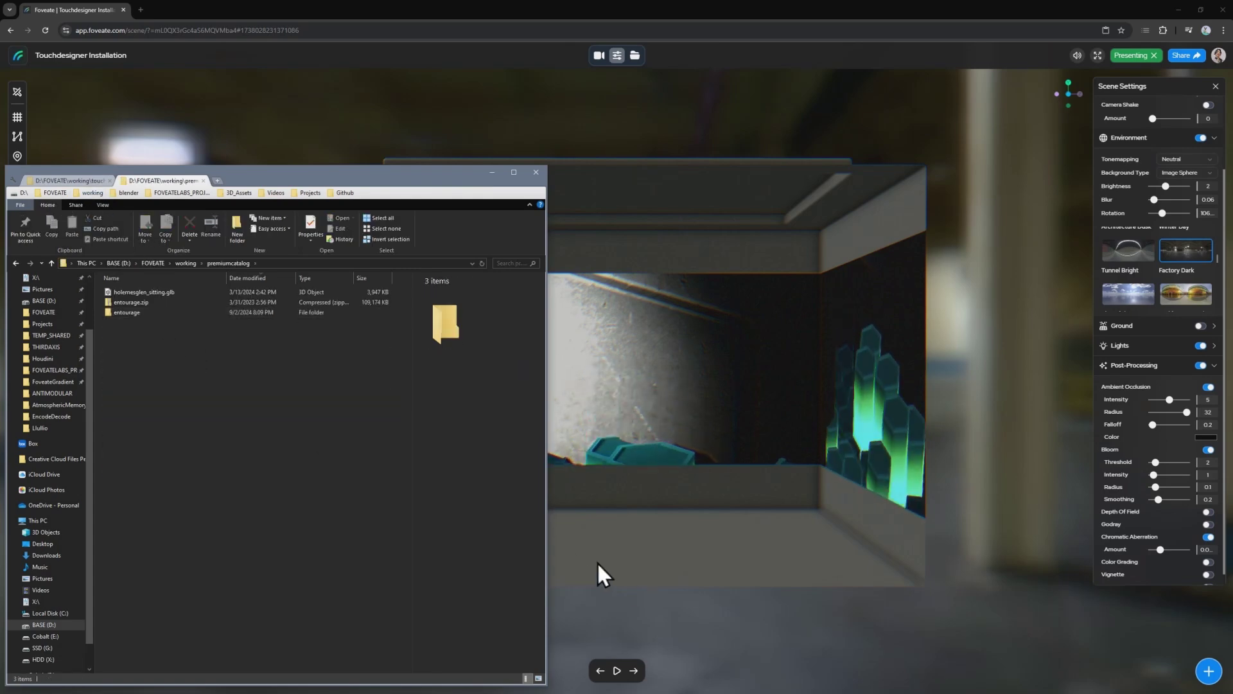
pyautogui.doubleClick(121, 311)
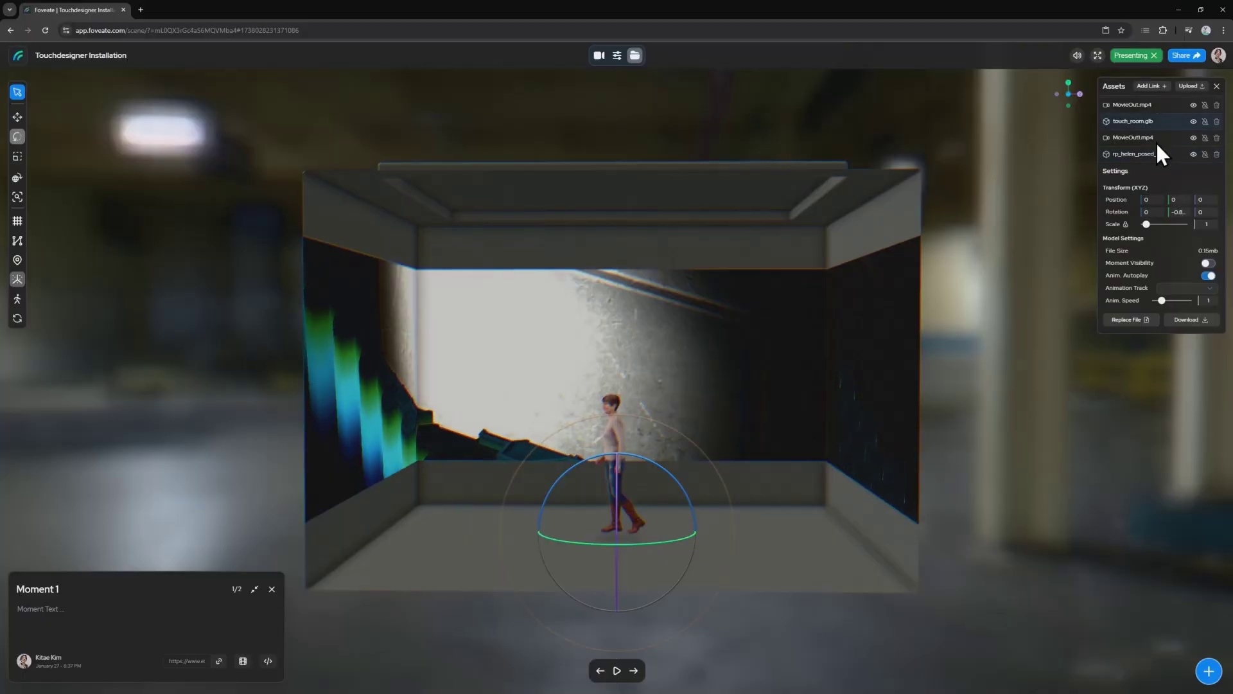
# Rotate the standing woman model about its vertical axis to face the room's back wall, then deselect it and view it up close from behind.
pyautogui.click(1154, 153)
pyautogui.moveTo(606, 542); pyautogui.dragTo(536, 538)
pyautogui.click(707, 434)
pyautogui.moveTo(707, 434); pyautogui.dragTo(666, 414)
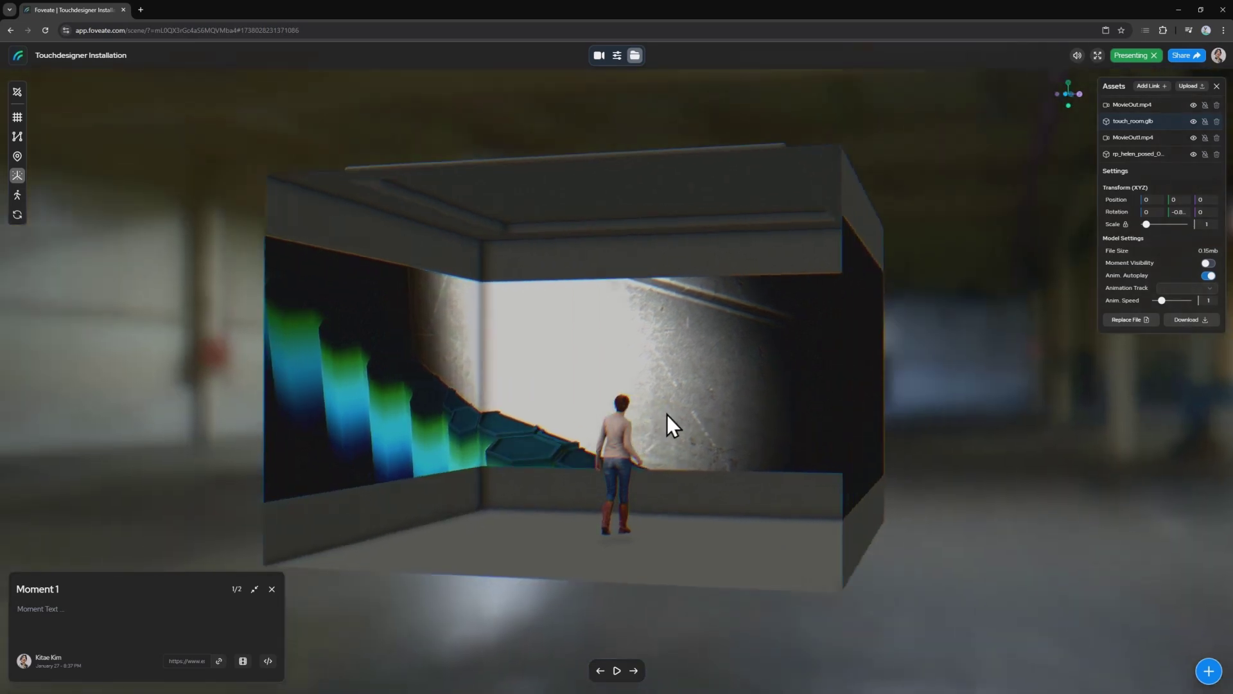
pyautogui.scroll(7, 597, 414)
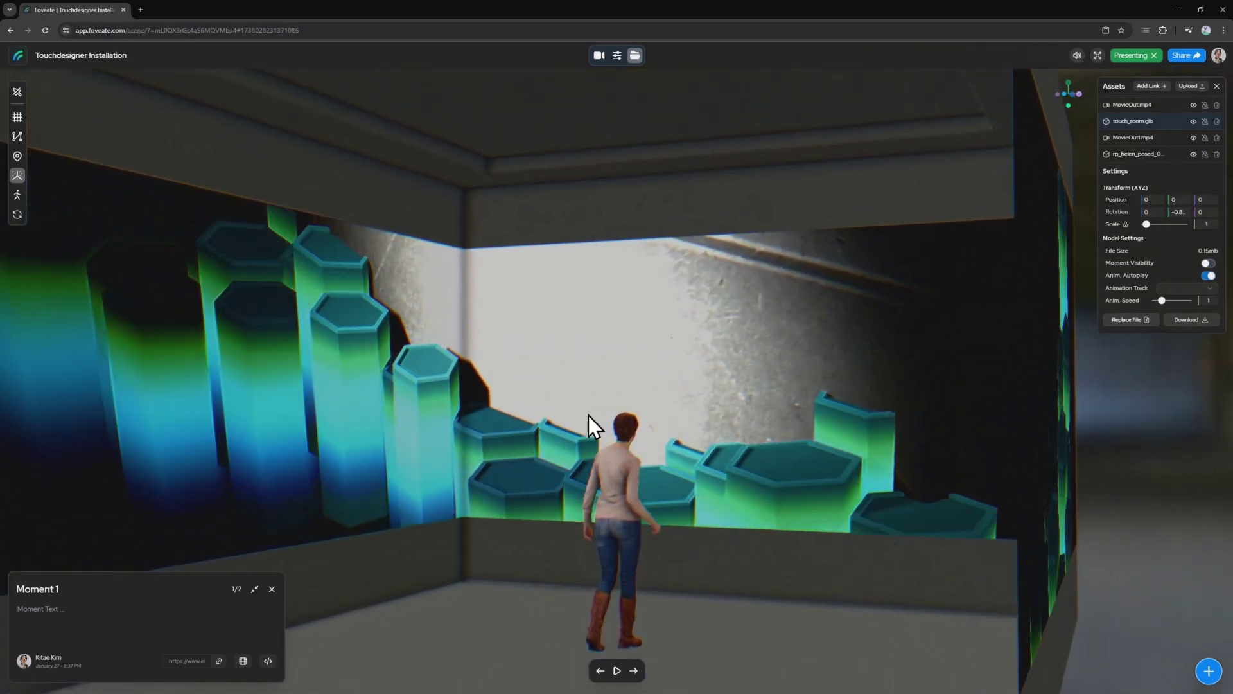
pyautogui.scroll(5, 588, 417)
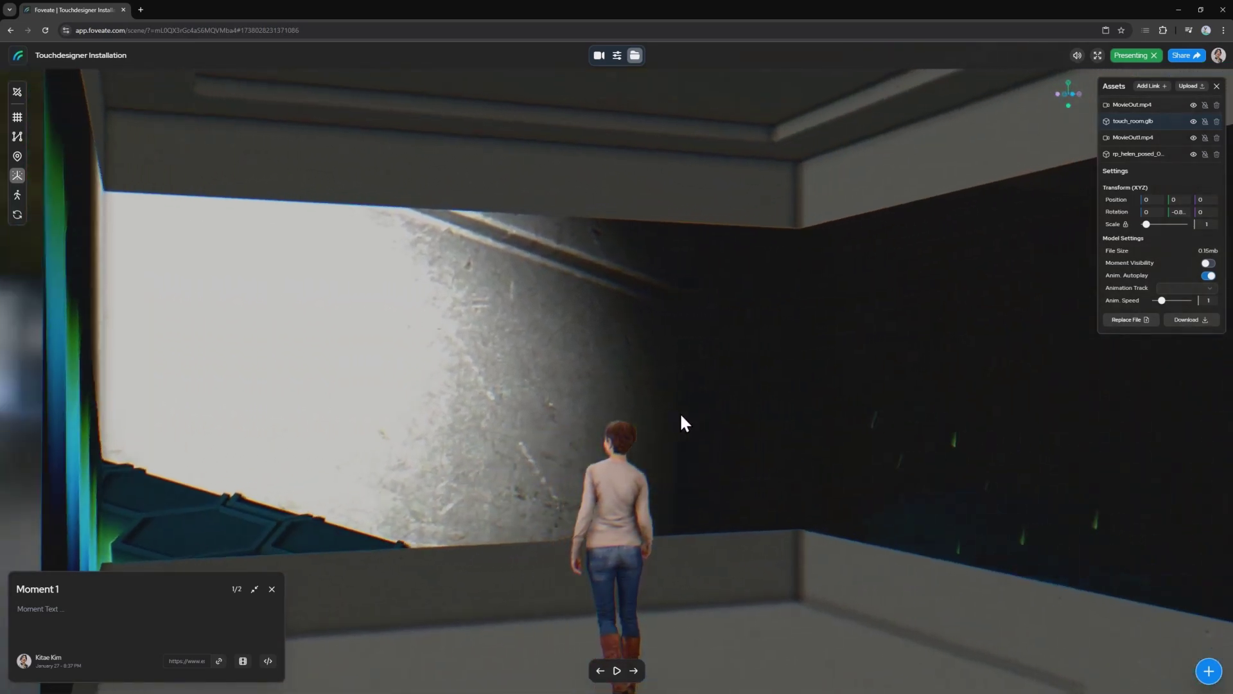